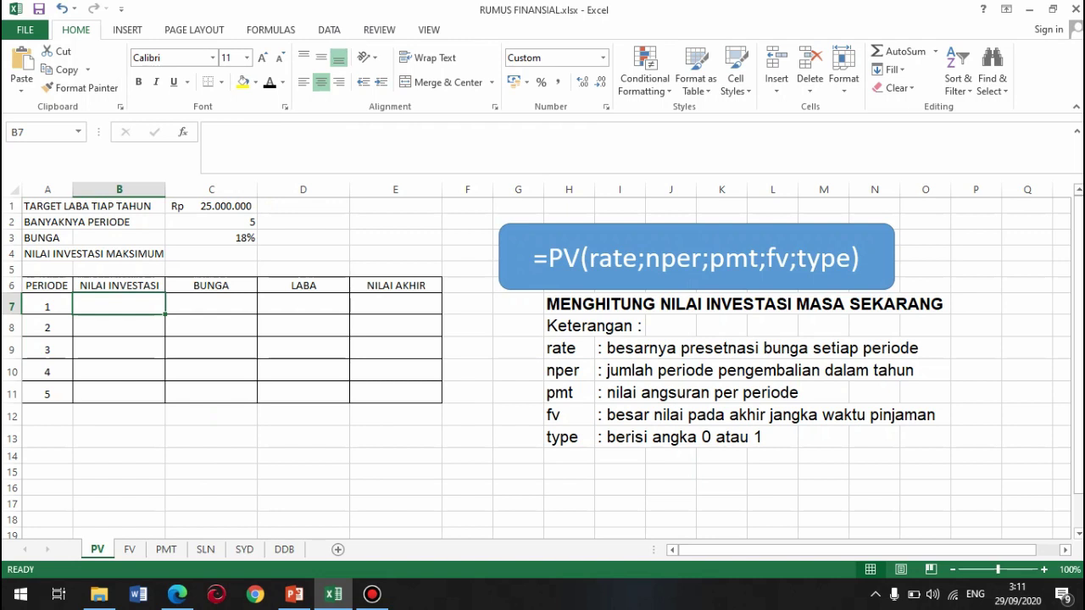
- Calculate the maximum investment value in C4 with the formula =PV(C3;C2;C1)
click(211, 253)
text(=)
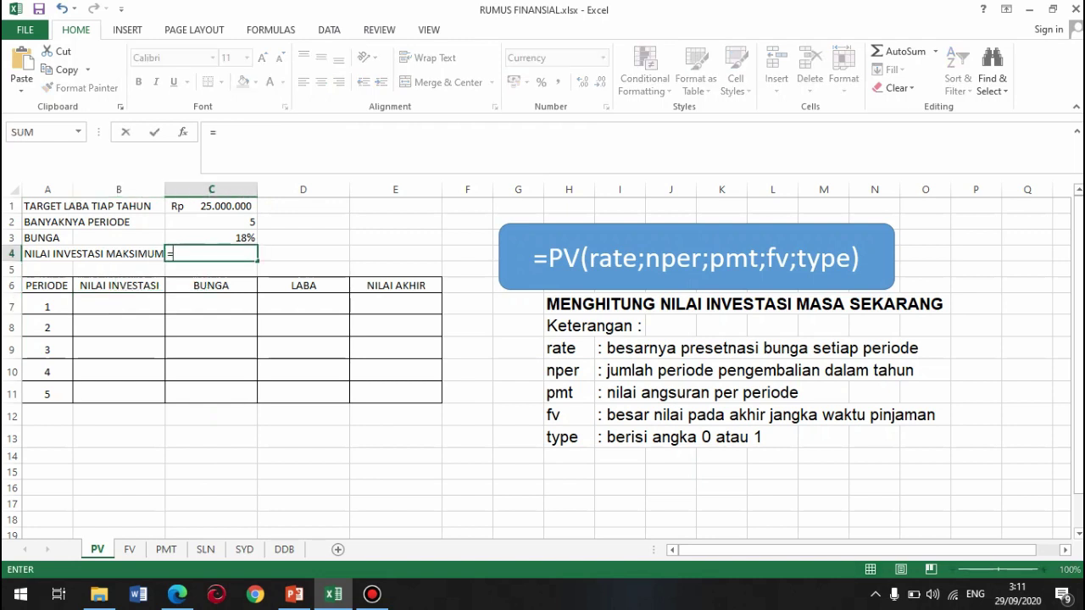
text(PV)
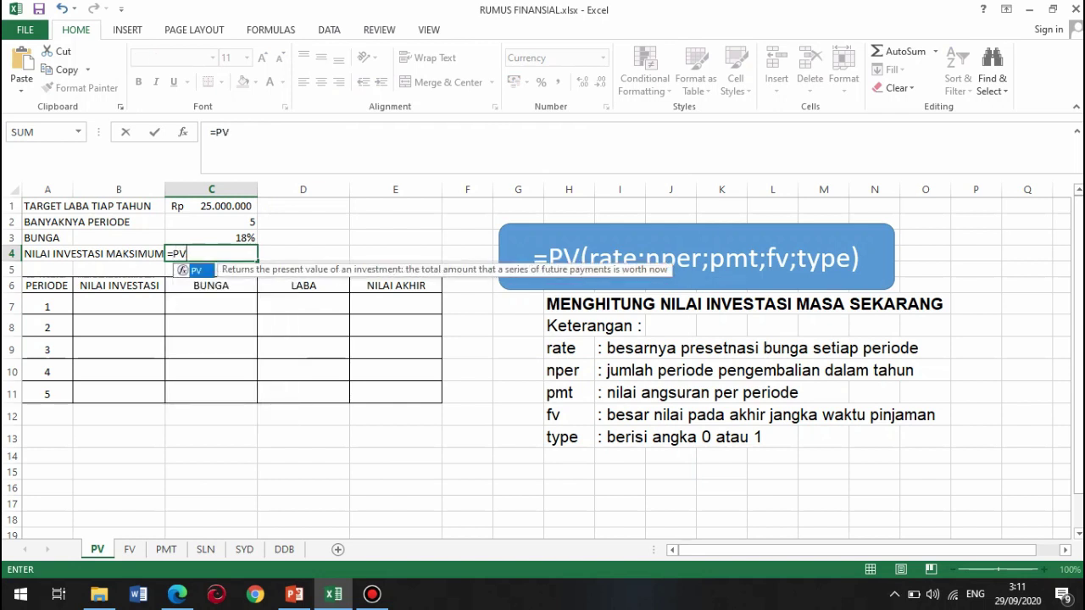
text(()
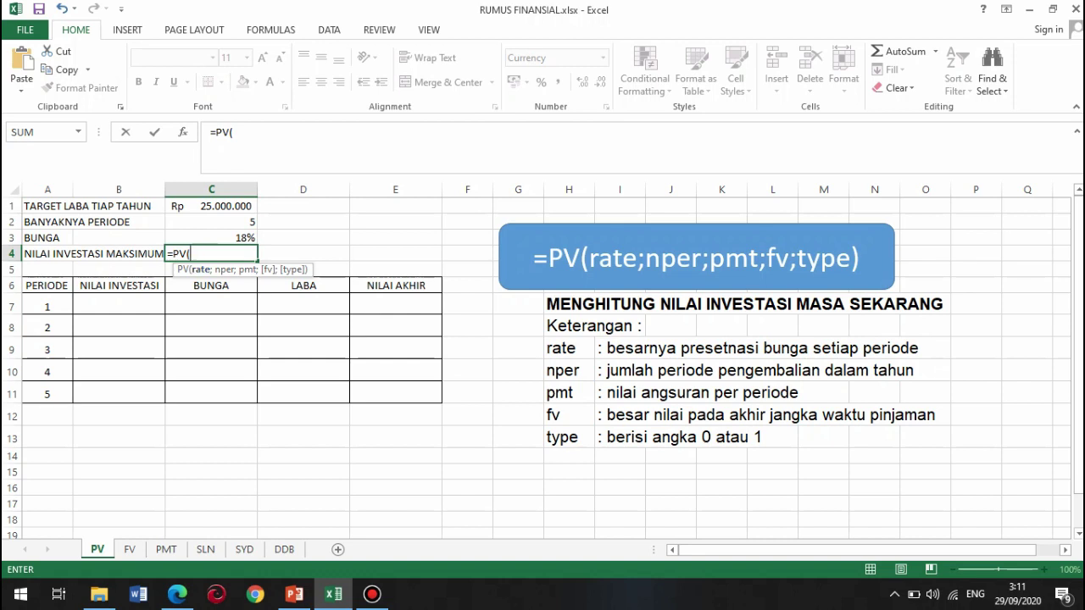
click(211, 238)
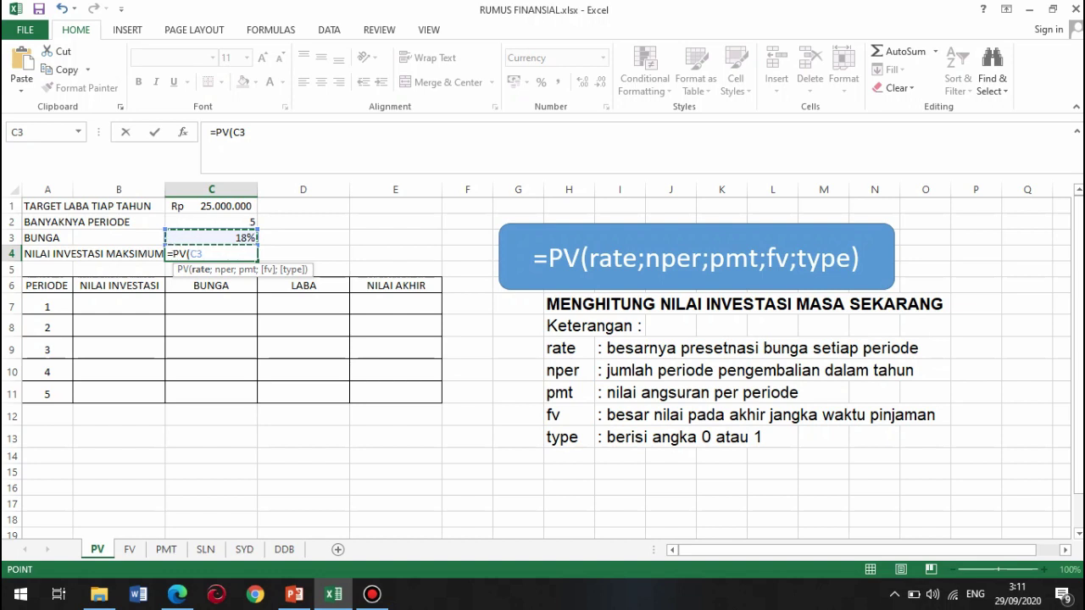
text(;)
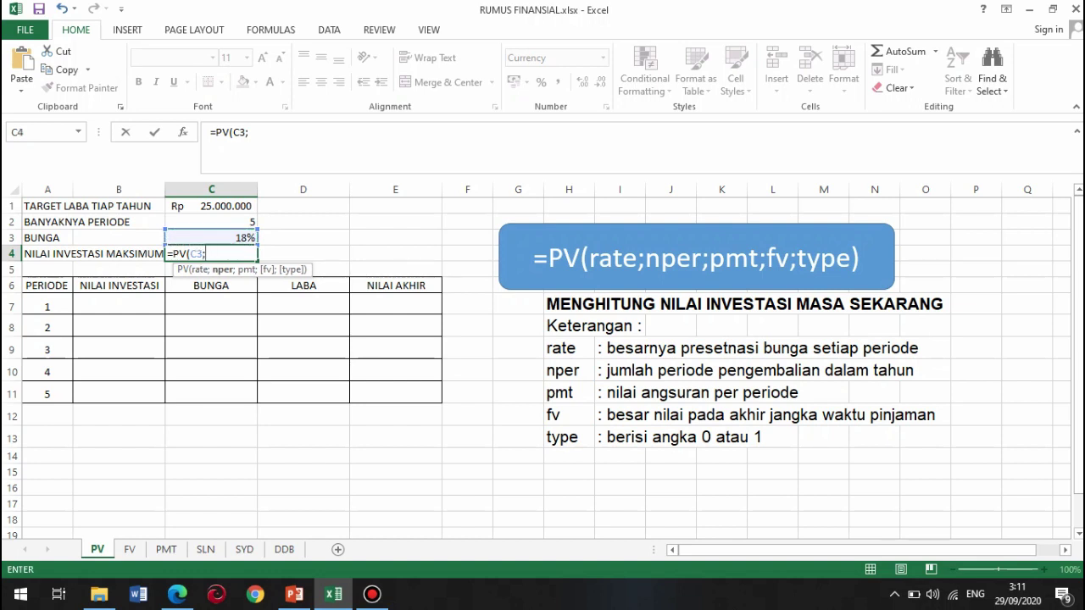
click(211, 222)
text(;)
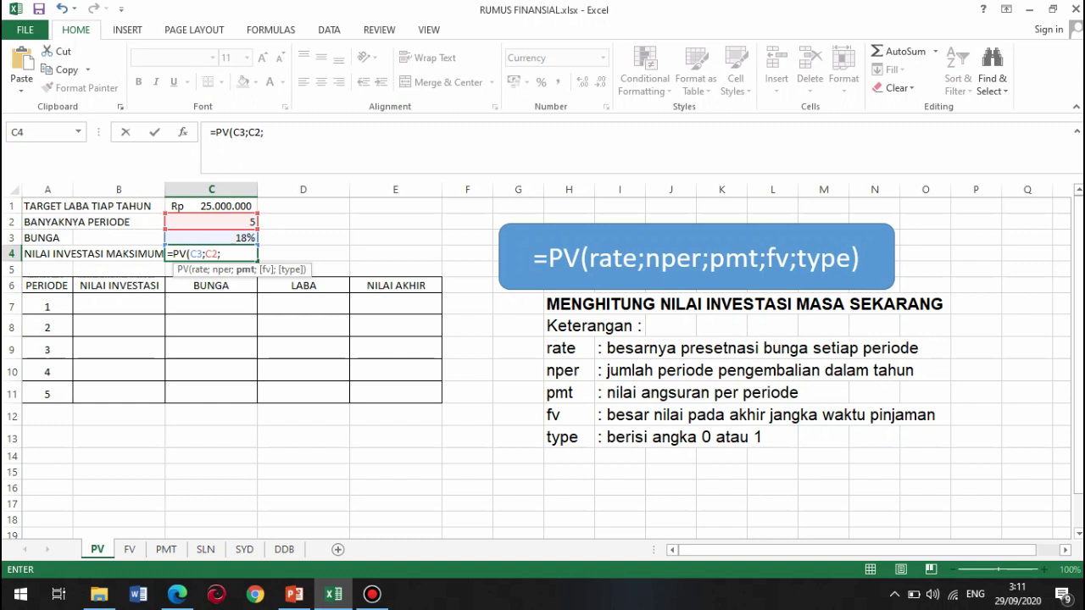
click(211, 205)
text())
key(Return)
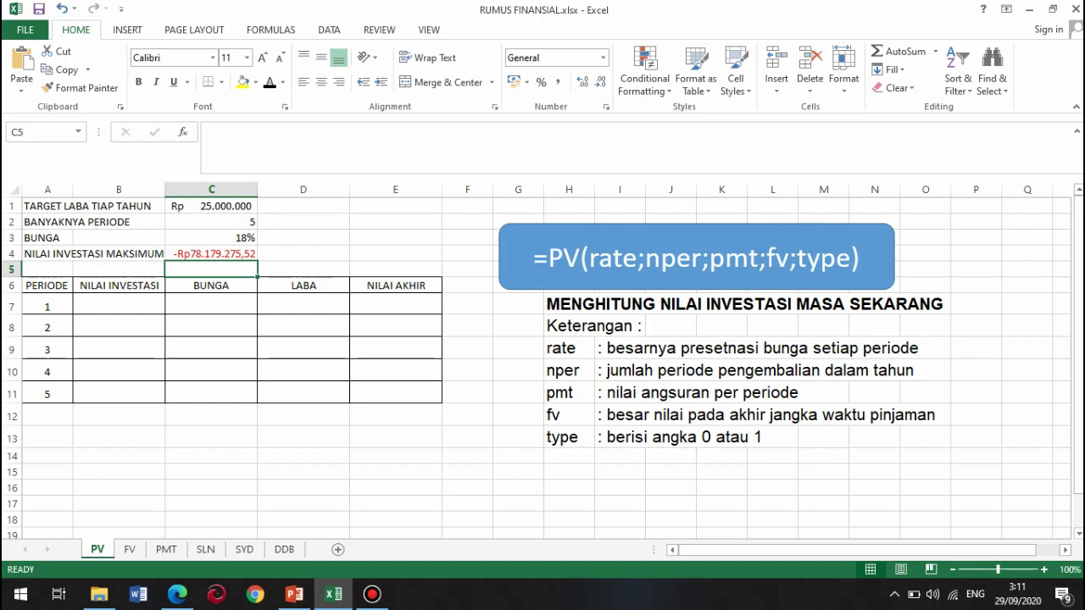
- Enter =ABS(C4) in B7 as the period 1 investment value
click(118, 305)
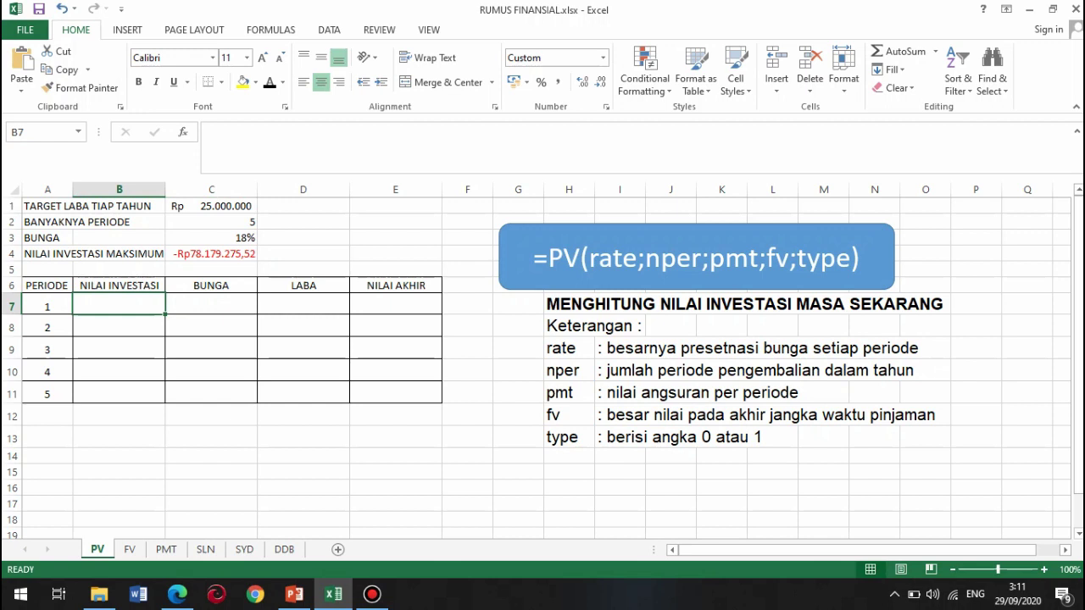
text(=)
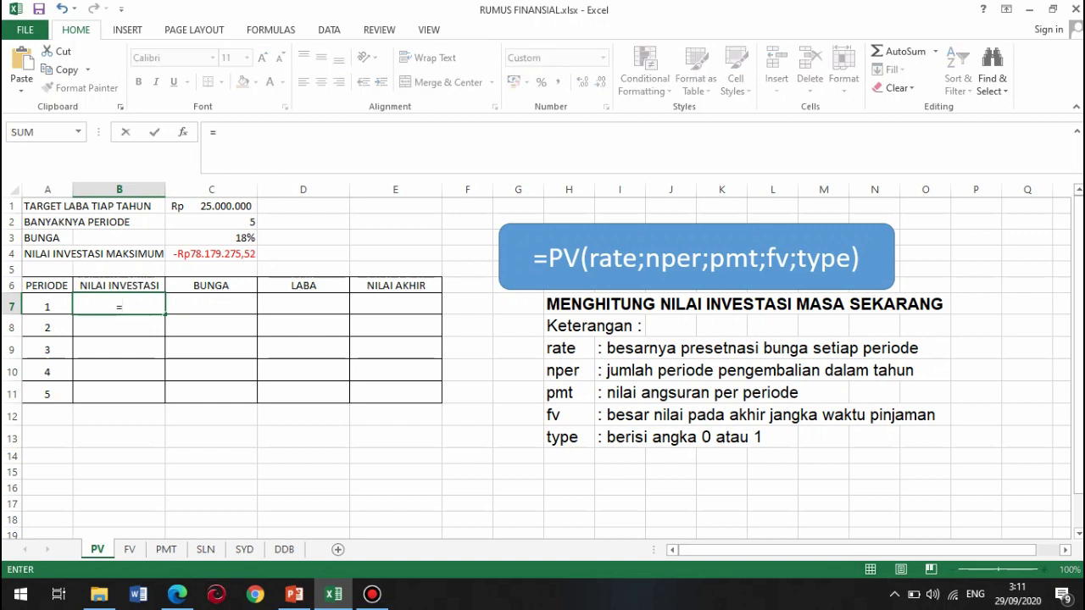
text(ABS()
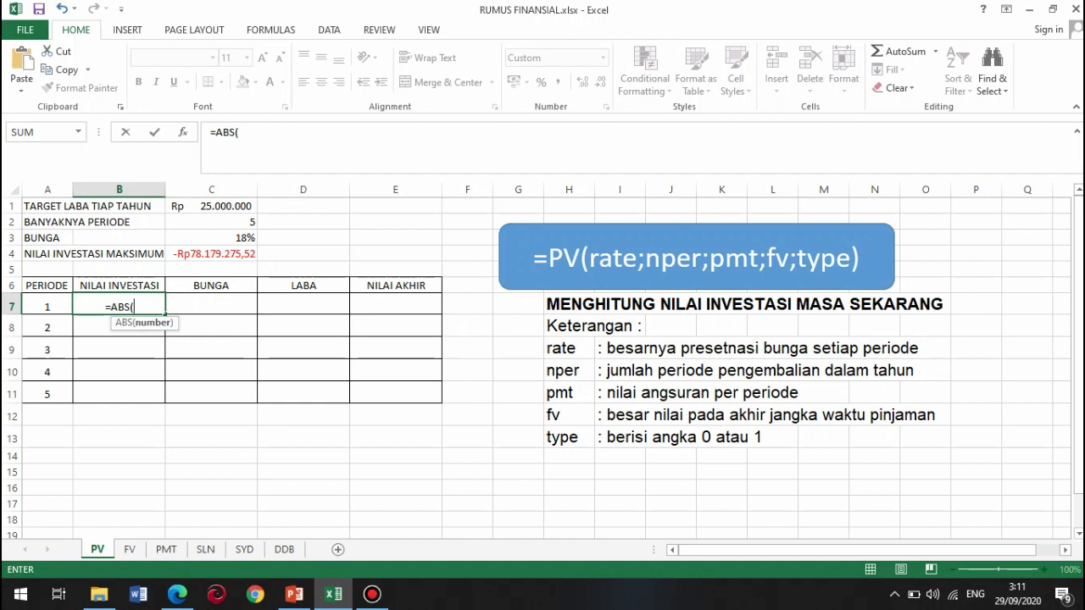
click(211, 253)
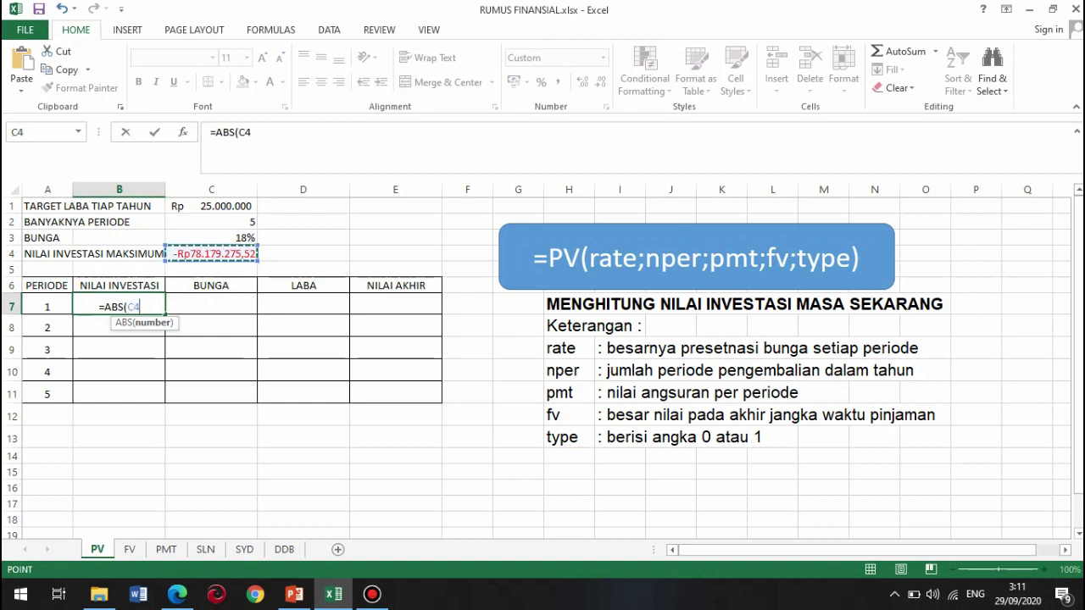
text())
key(Return)
- Calculate the period 1 interest in C7 with =$C$3*B7 and fill the formula down to C11
click(211, 304)
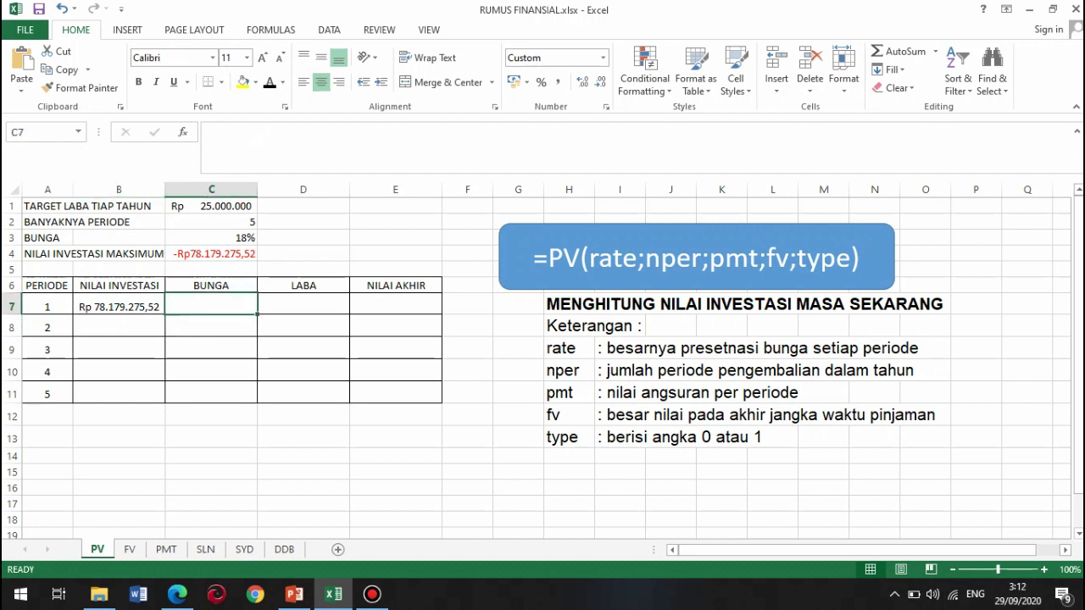
text(=)
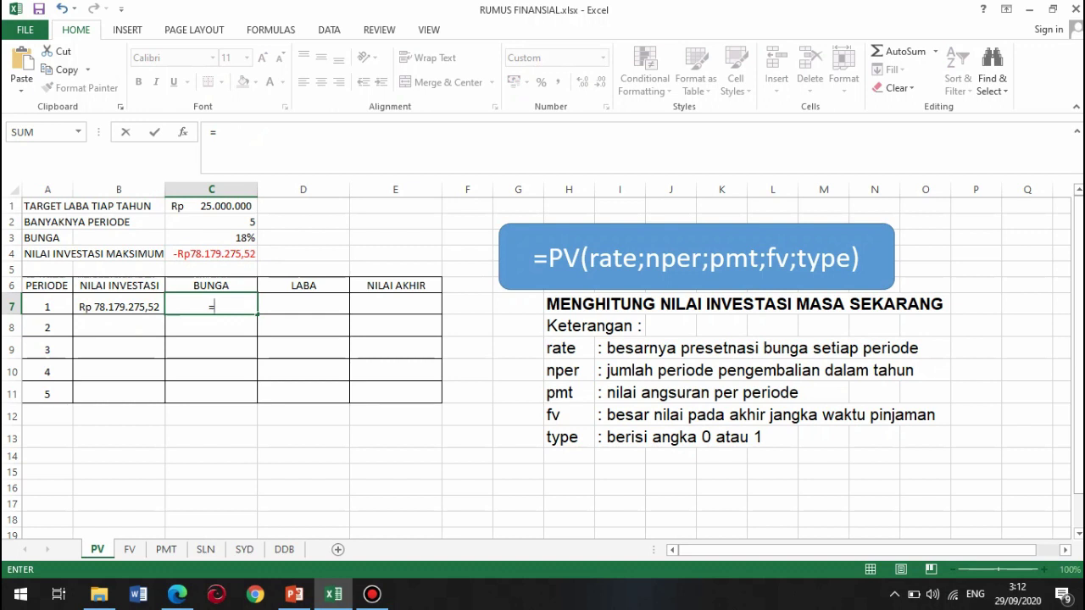
click(211, 238)
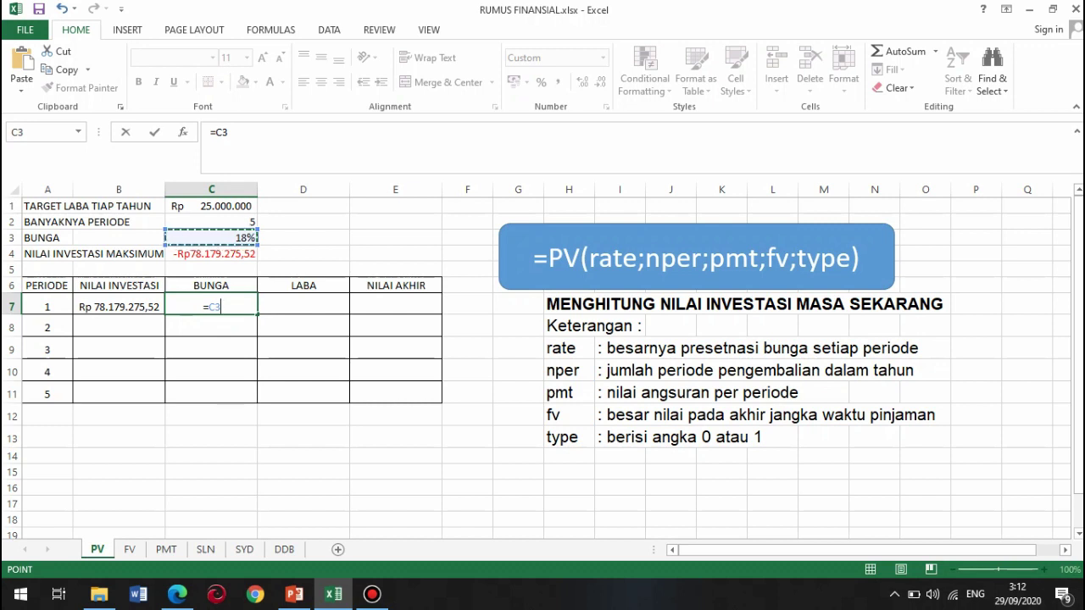
key(F4)
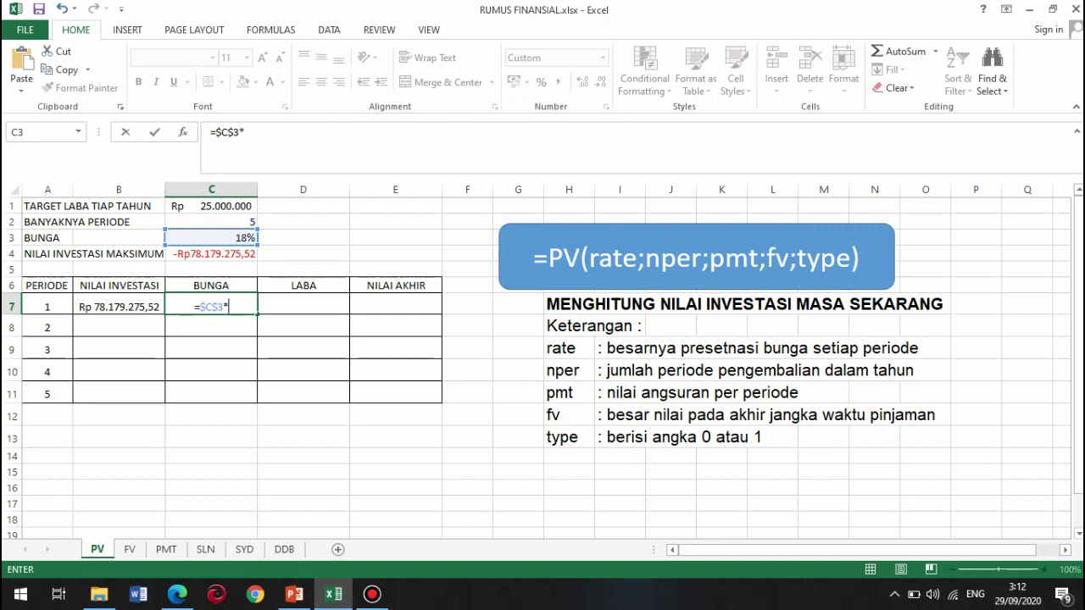
text(*)
key(Left)
key(Return)
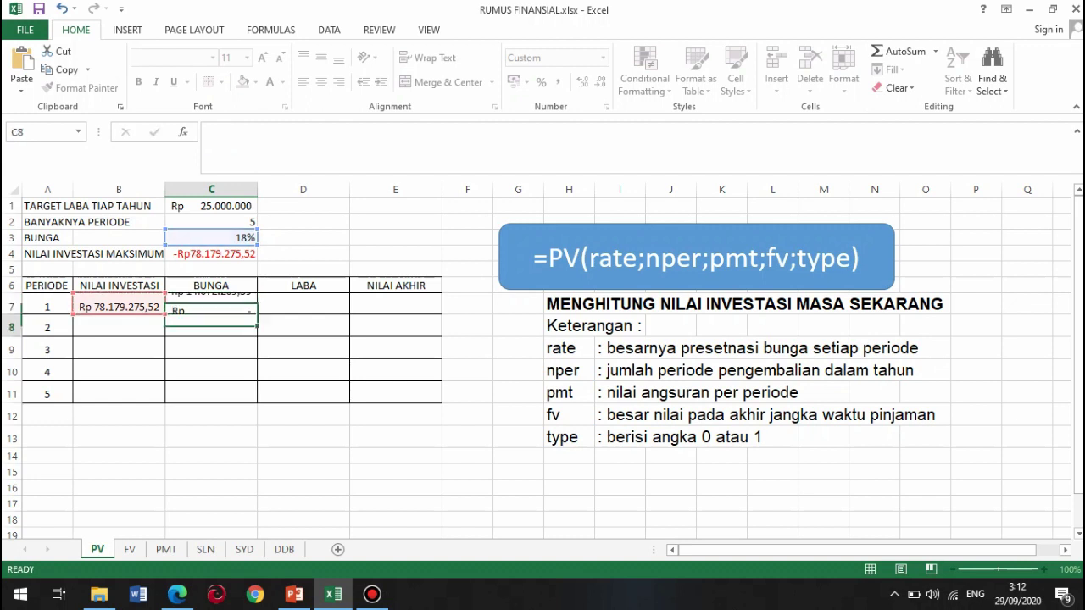
key(Up)
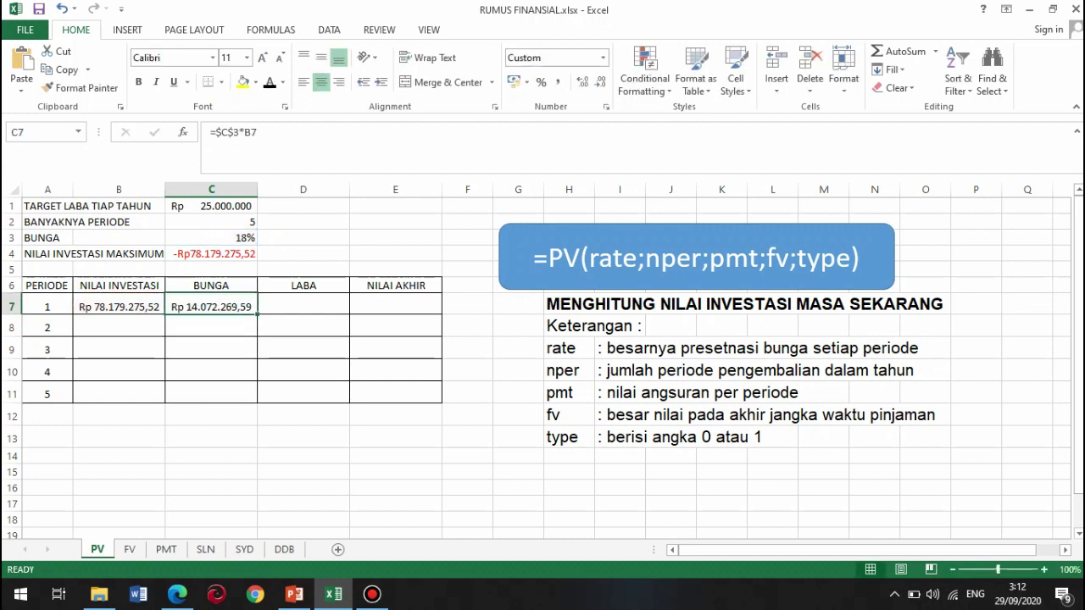
drag(256, 313, 254, 394)
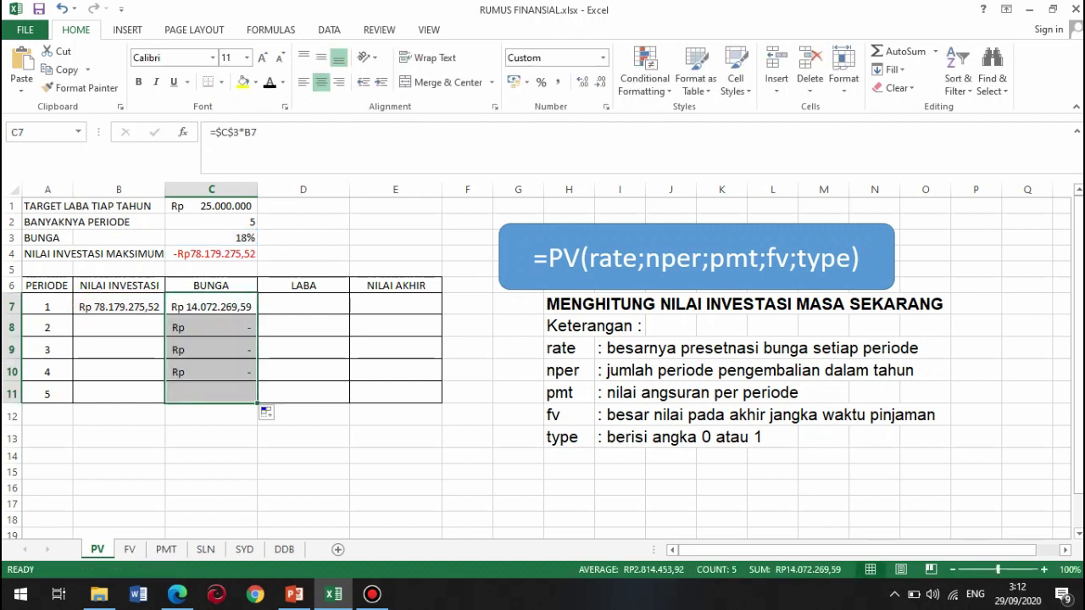
- Enter =C1 in D7 to bring the yearly profit target into the LABA column
click(303, 305)
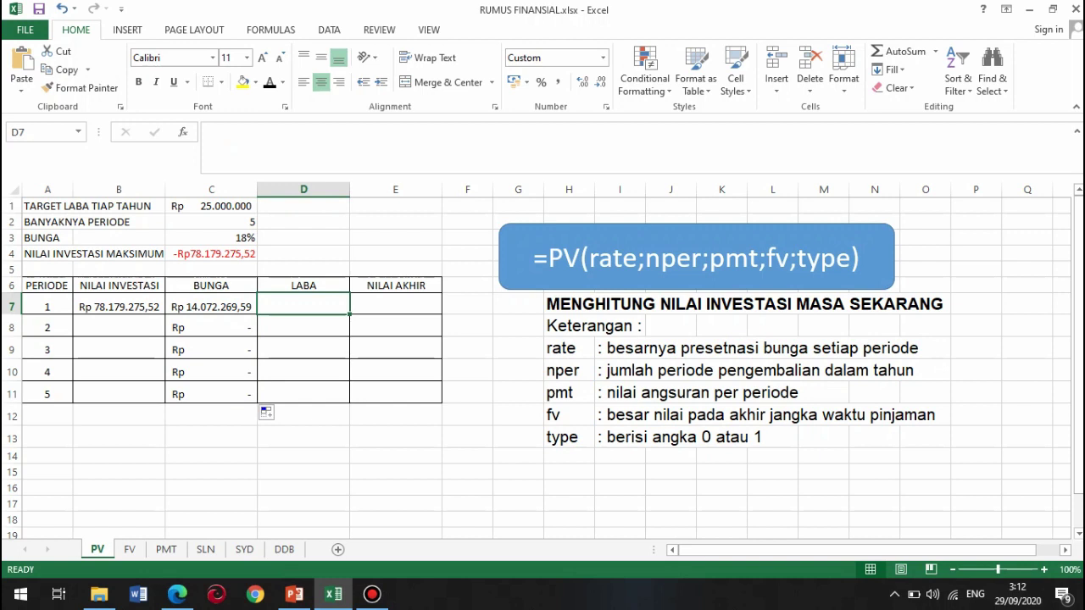
text(+)
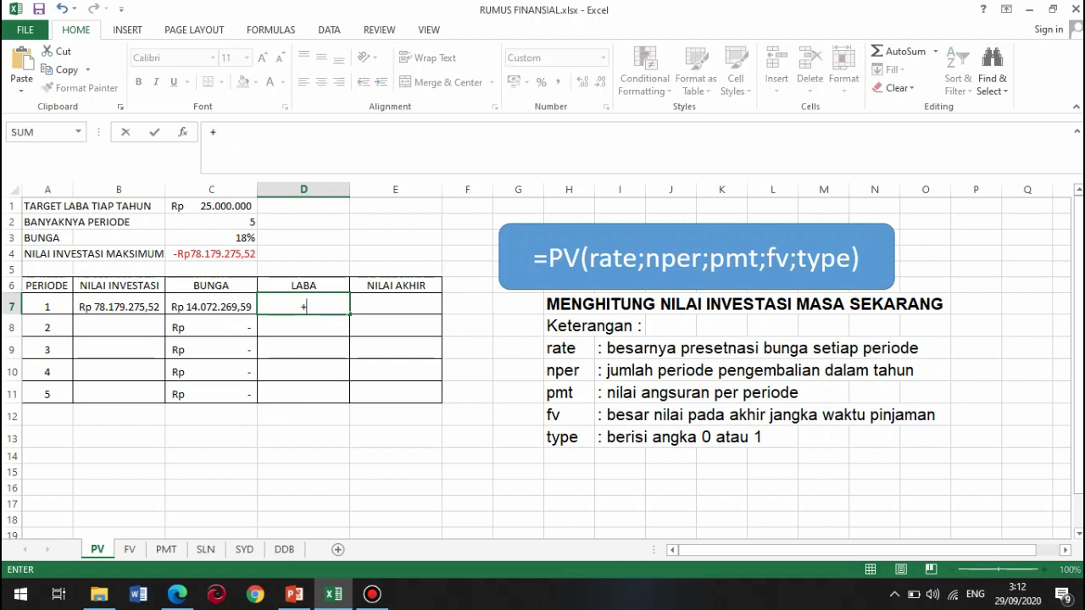
key(BackSpace)
text(=)
click(211, 206)
key(Return)
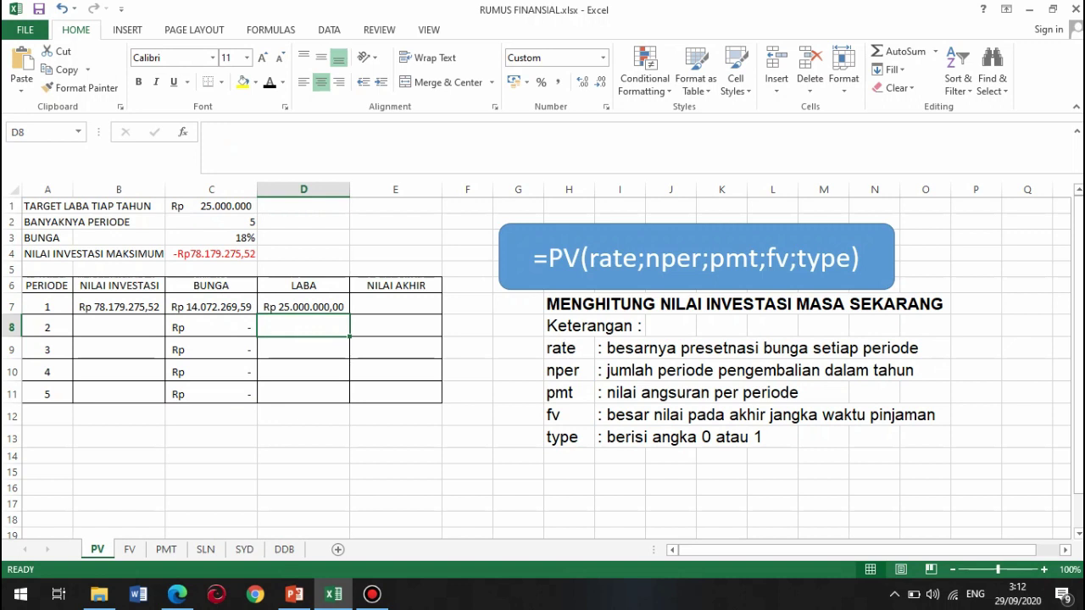
- Make the C1 reference in D7 absolute as =$C$1 and fill the formula down to D11
click(303, 306)
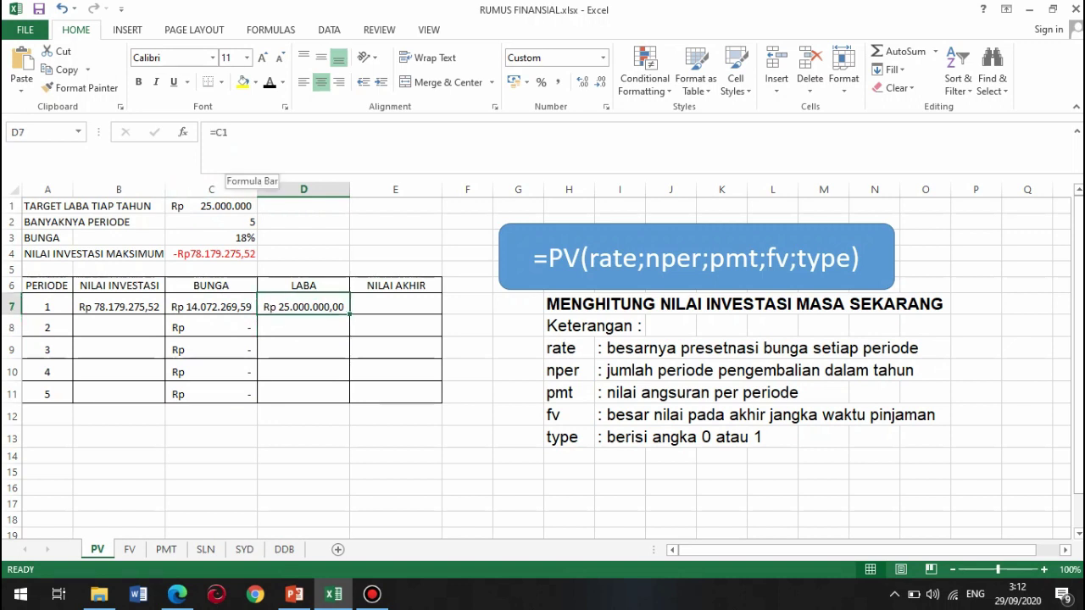
click(227, 159)
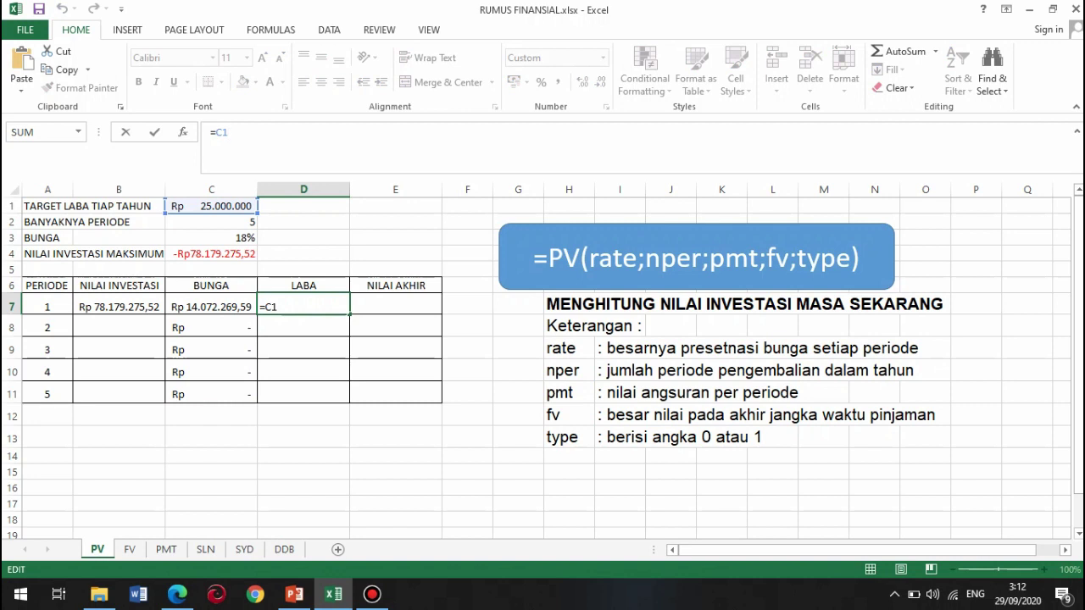
key(F4)
key(Return)
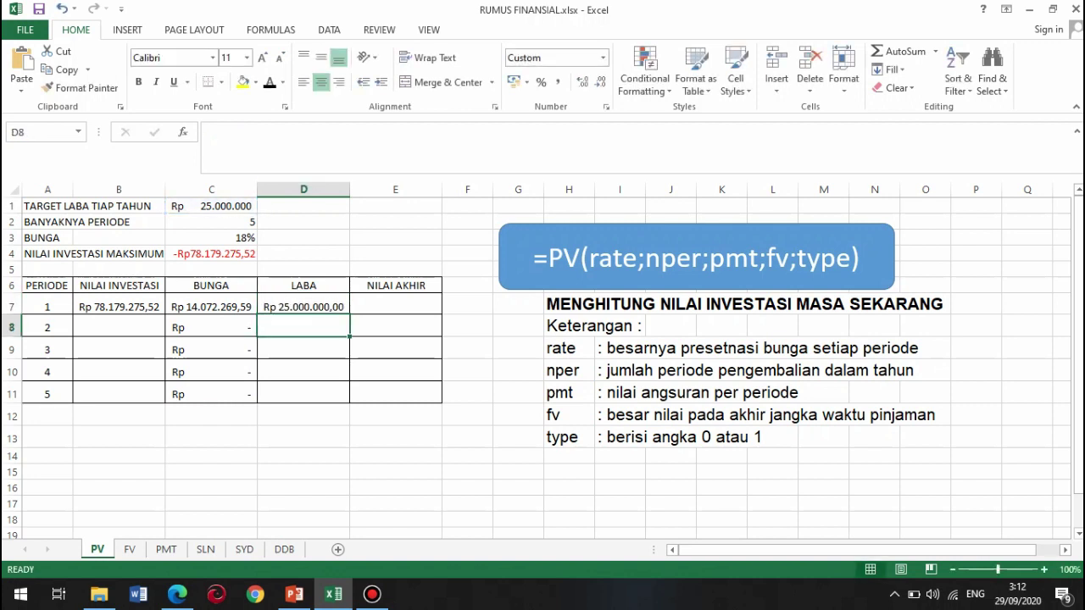
click(303, 306)
drag(349, 314, 347, 398)
- Calculate the period 1 final value in E7 with =B7-D7+C7 and fill the formula down to E11
click(395, 306)
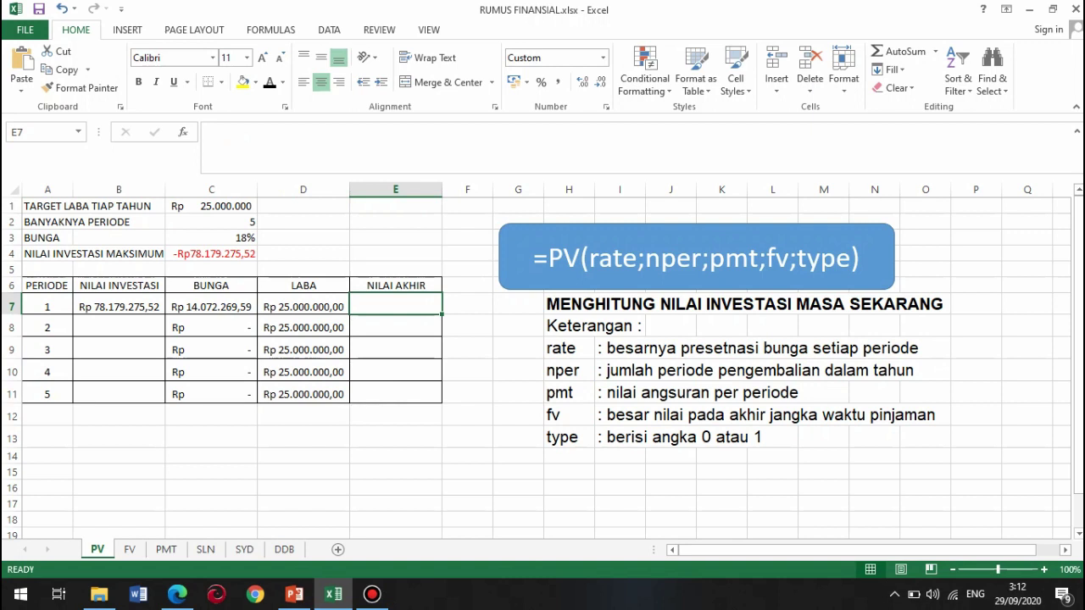
text(=)
click(119, 306)
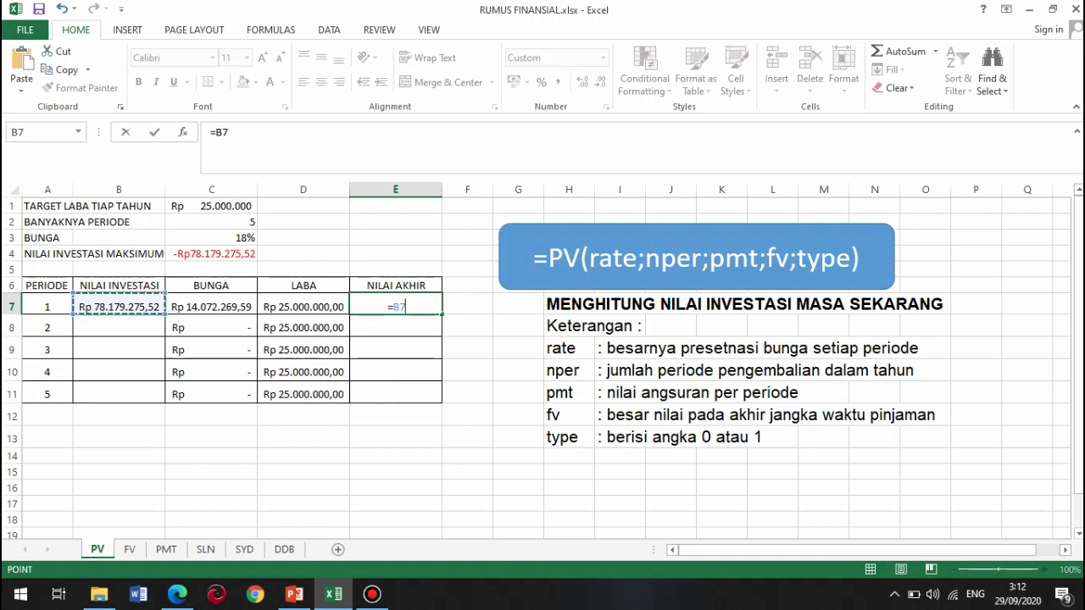
text(-)
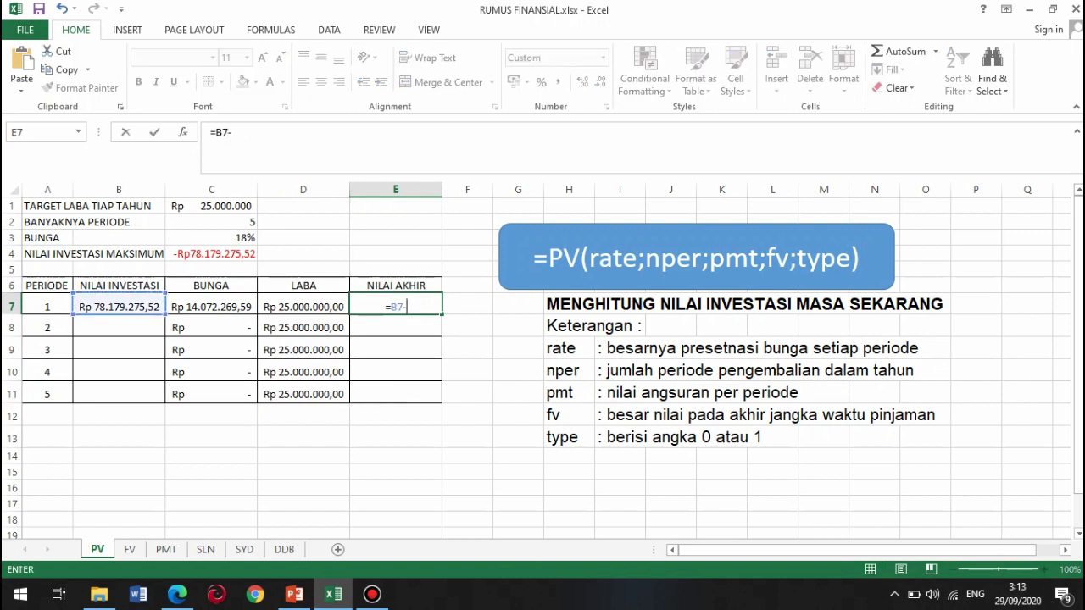
click(303, 306)
text(+)
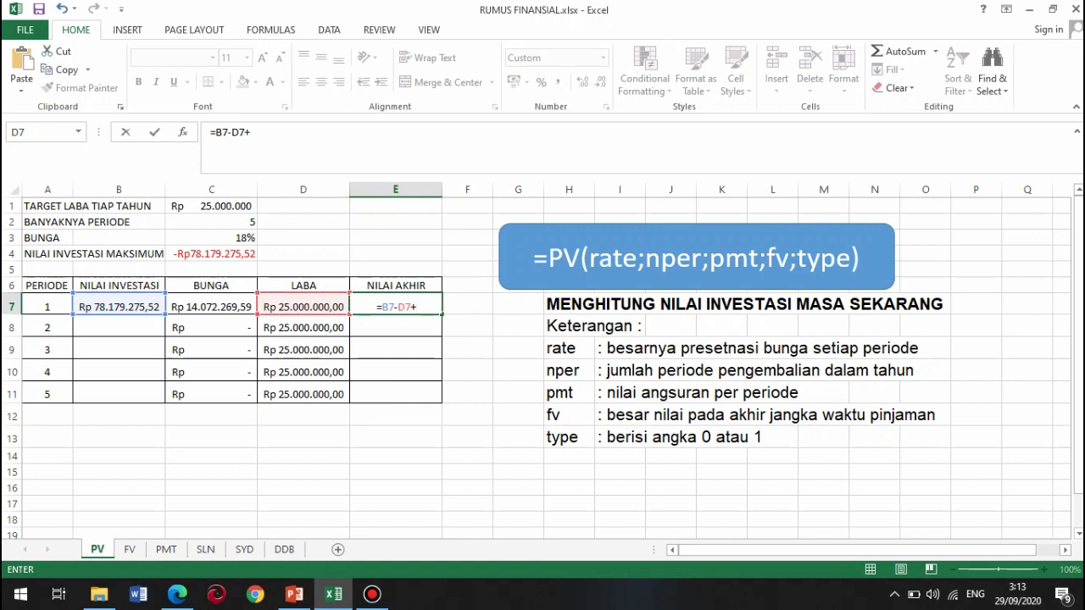
click(211, 306)
key(Return)
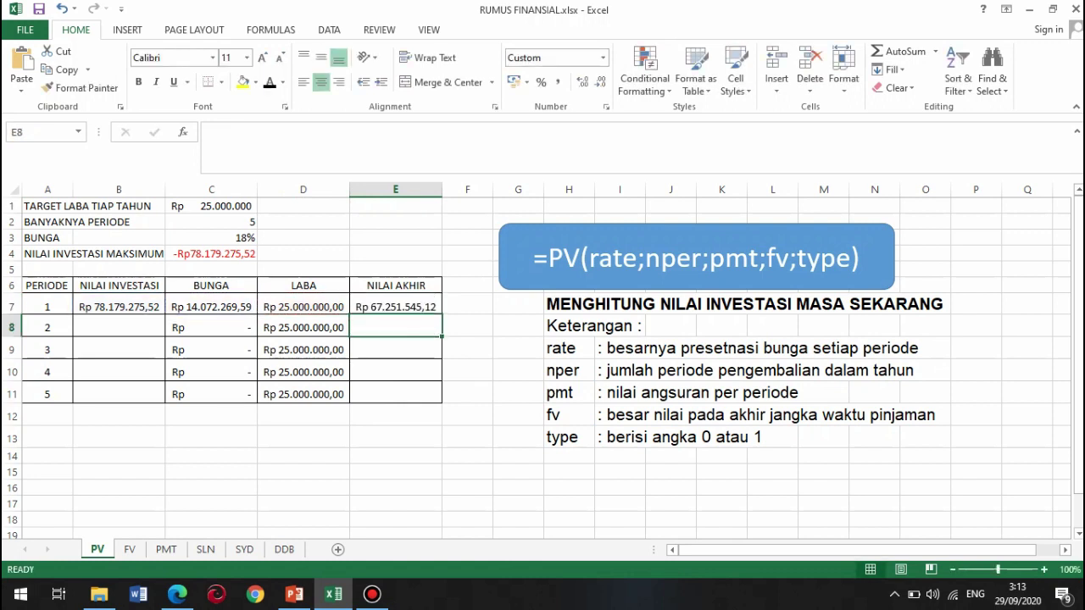
click(395, 306)
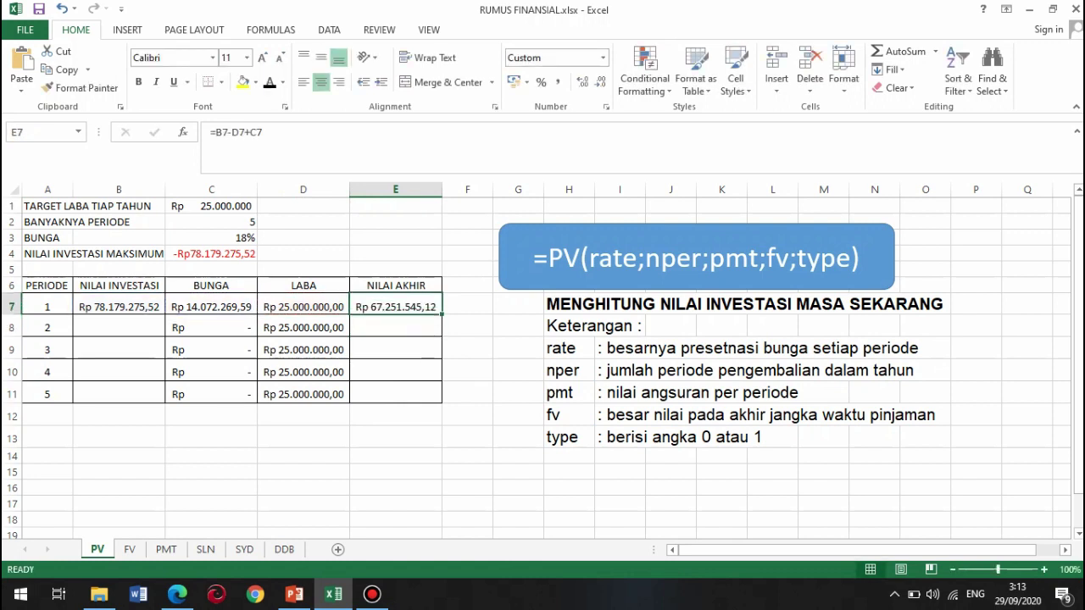
drag(441, 313, 398, 398)
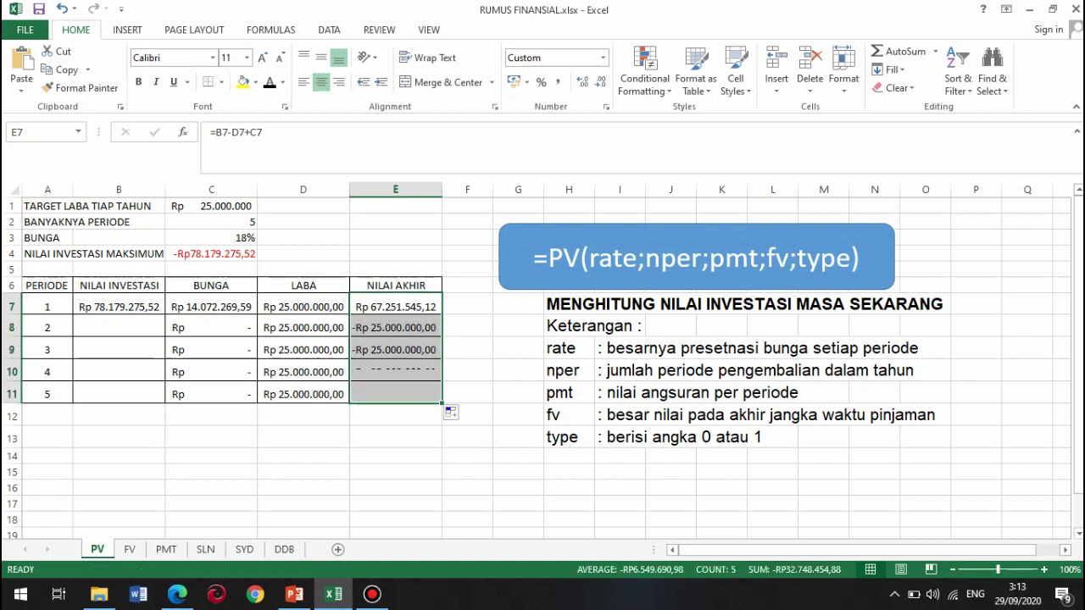
click(396, 305)
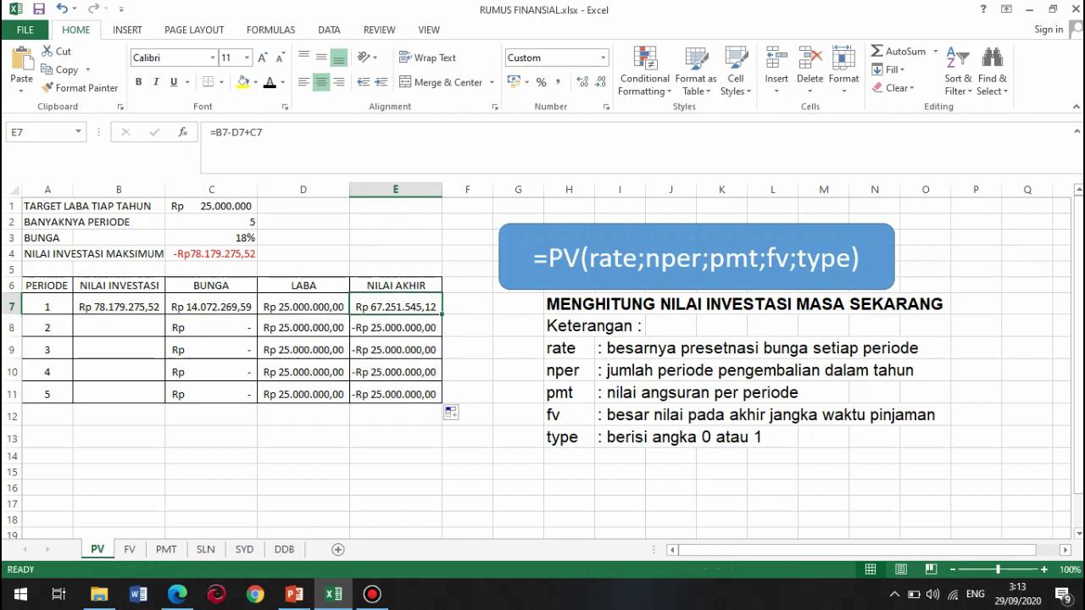
- Bring the period 1 final value into B8 with =E7 and fill the formula down to B11
click(119, 327)
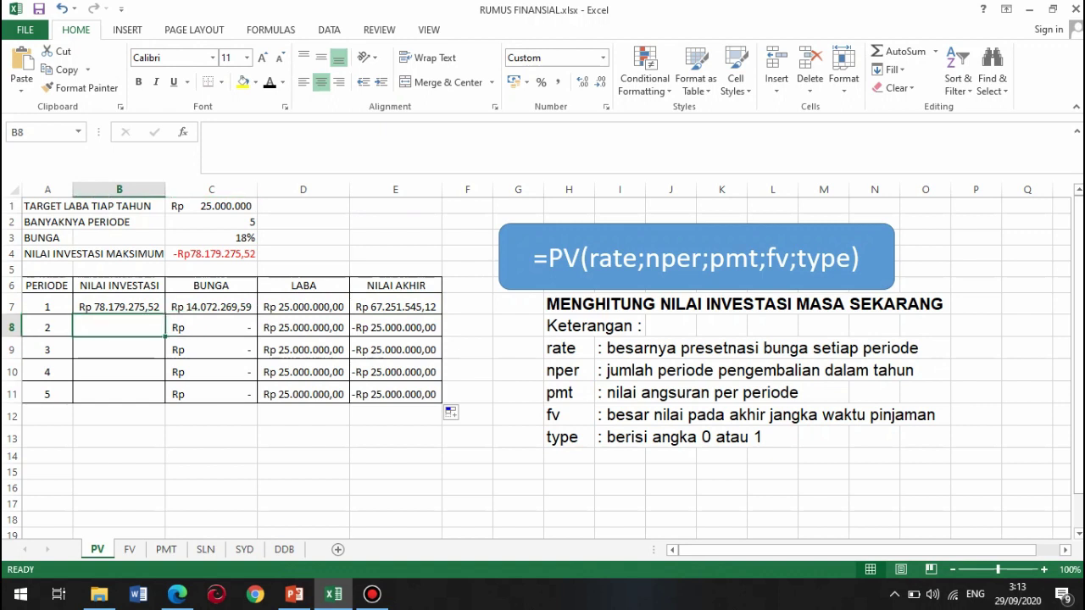
text(+)
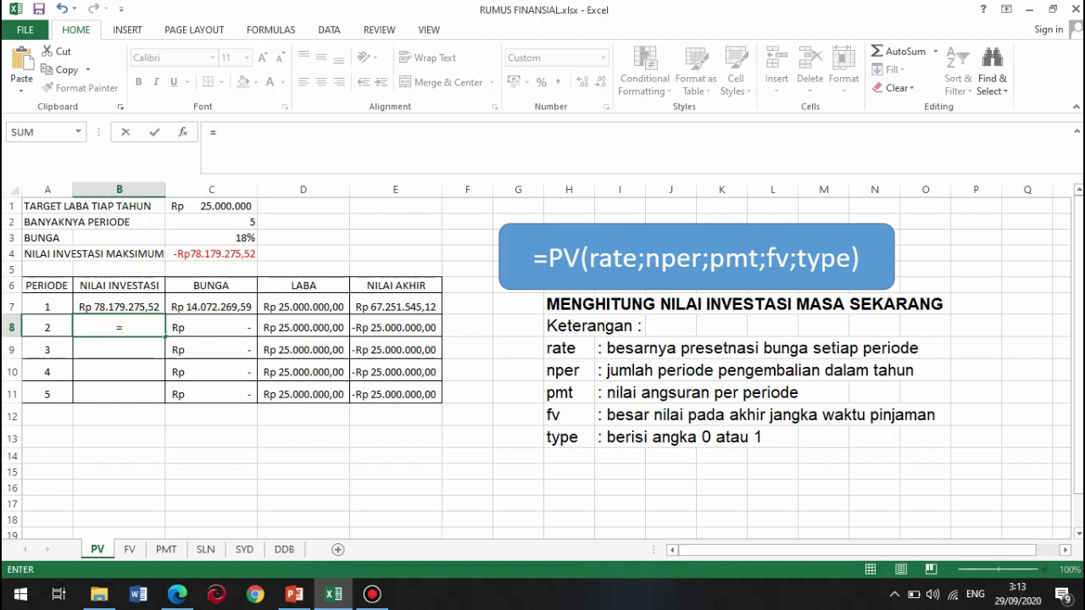
key(BackSpace)
text(=)
click(395, 305)
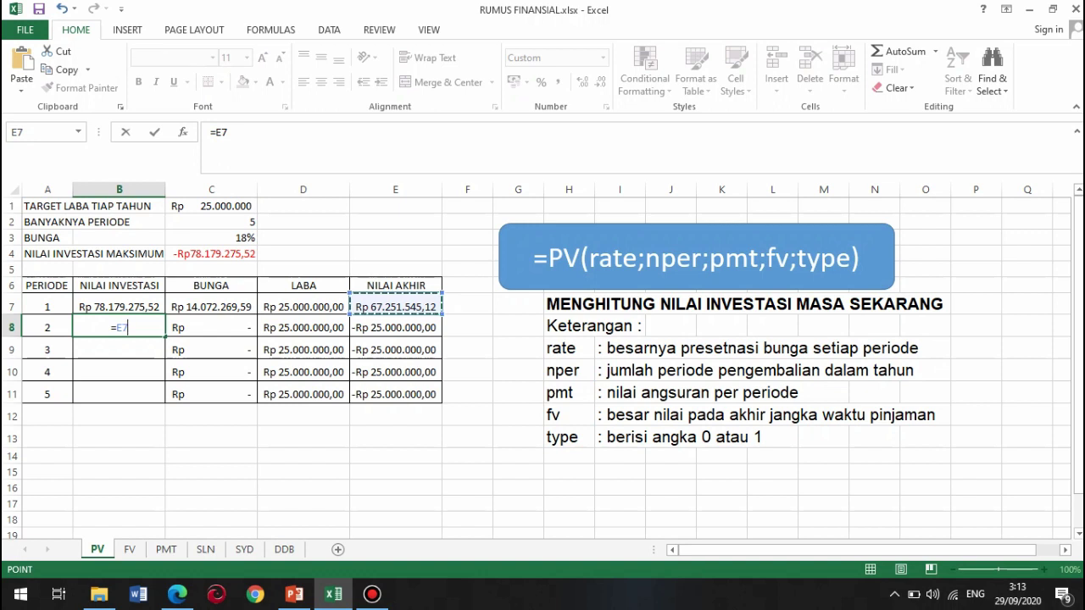
key(Return)
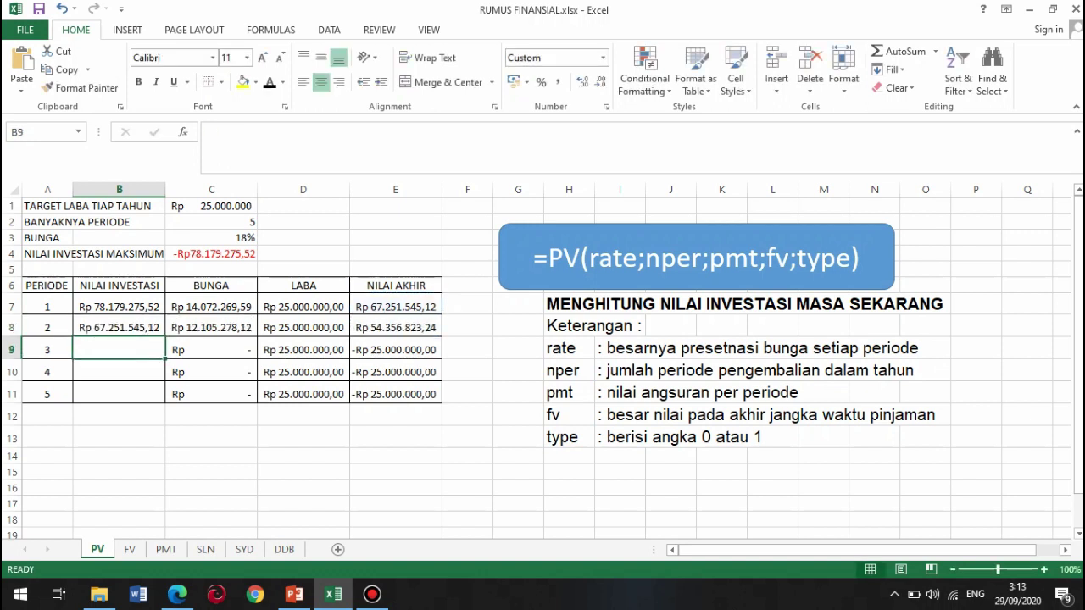
click(119, 328)
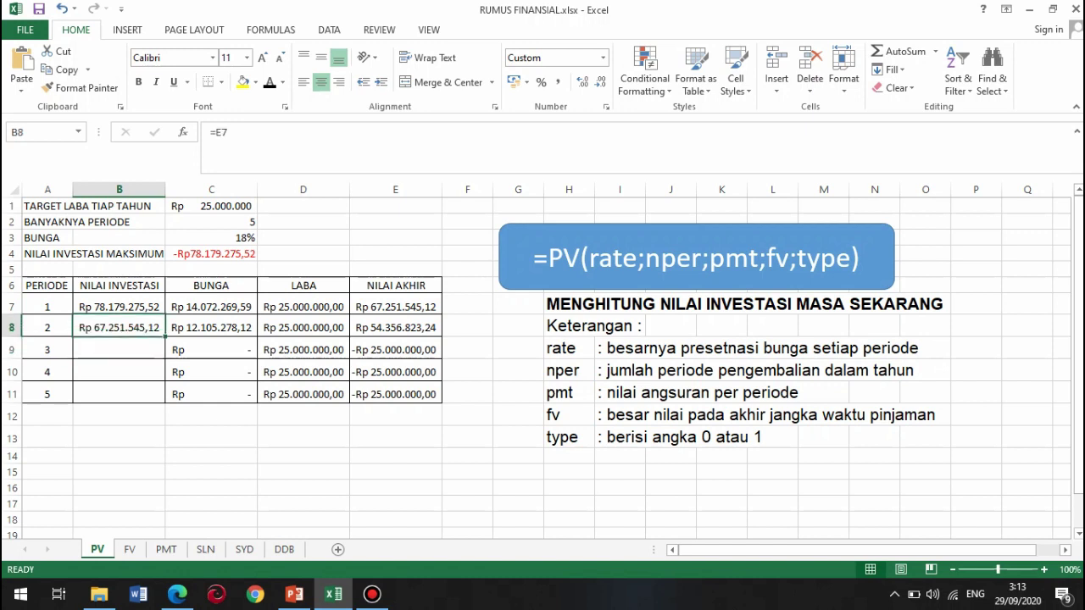
drag(165, 337, 165, 402)
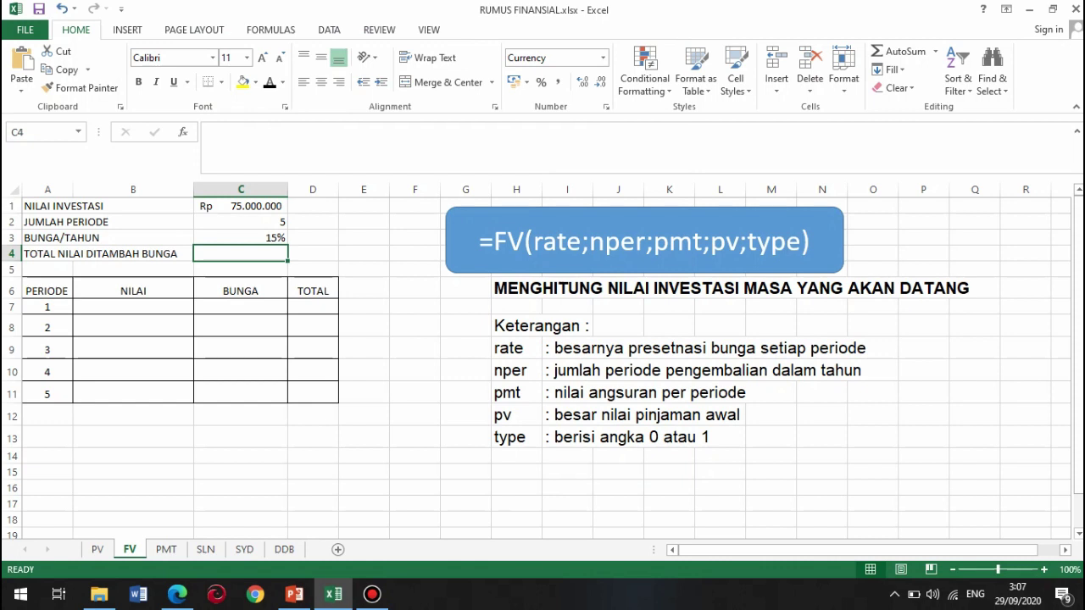
- Calculate the total value including interest in C4 of the FV sheet with =FV(C3;C2;C1)
text(=)
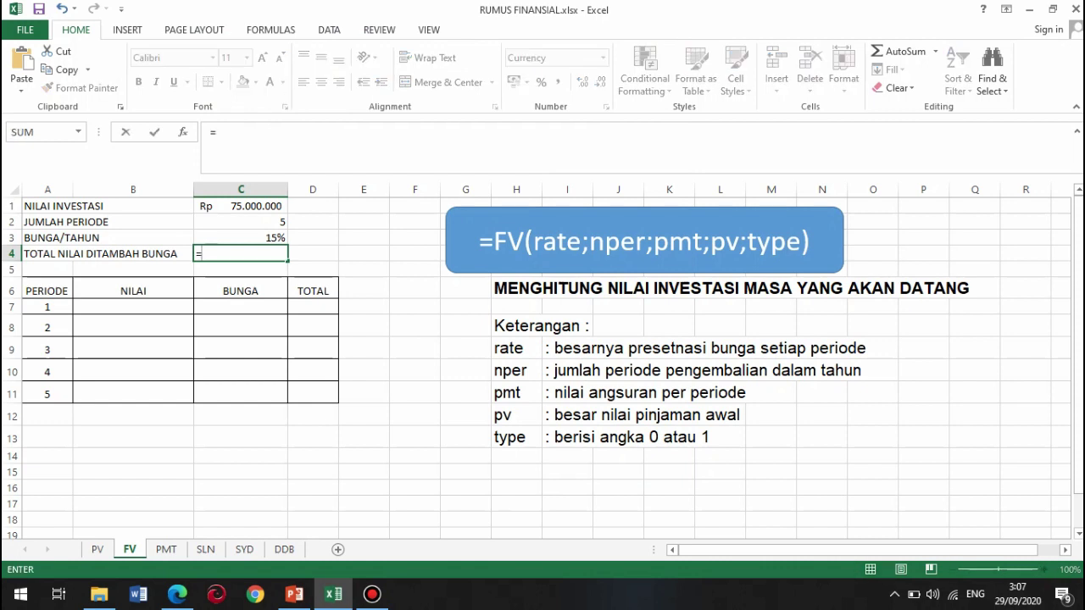
text(FV()
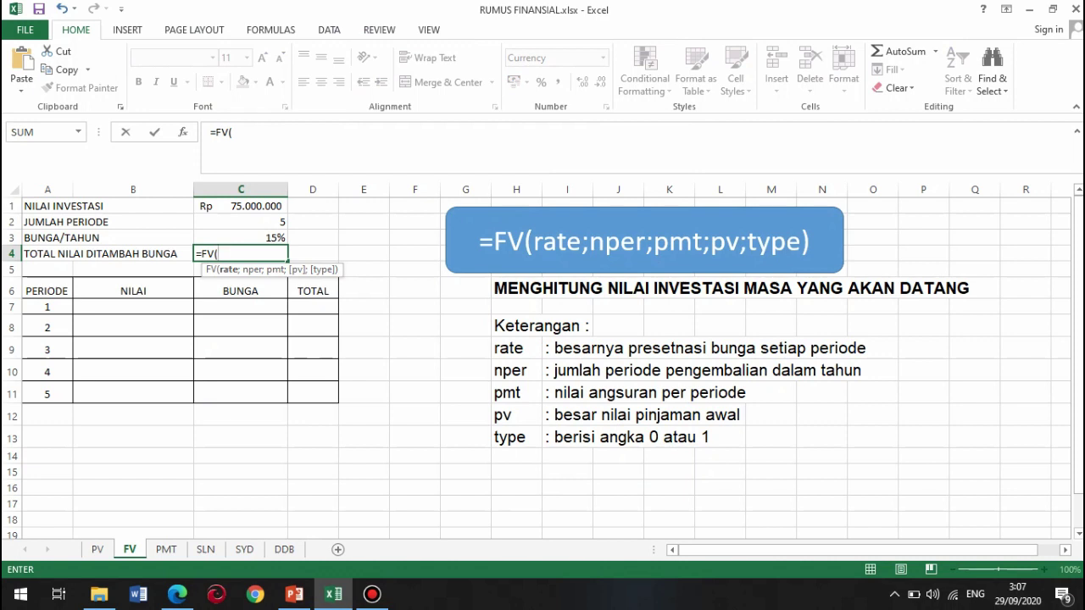
key(Up)
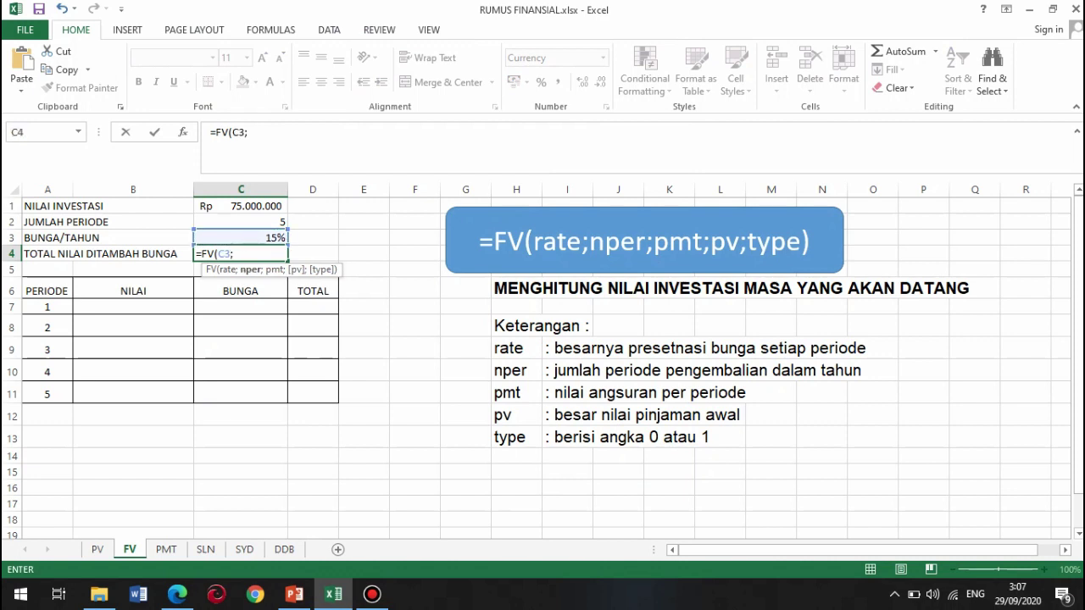
click(240, 222)
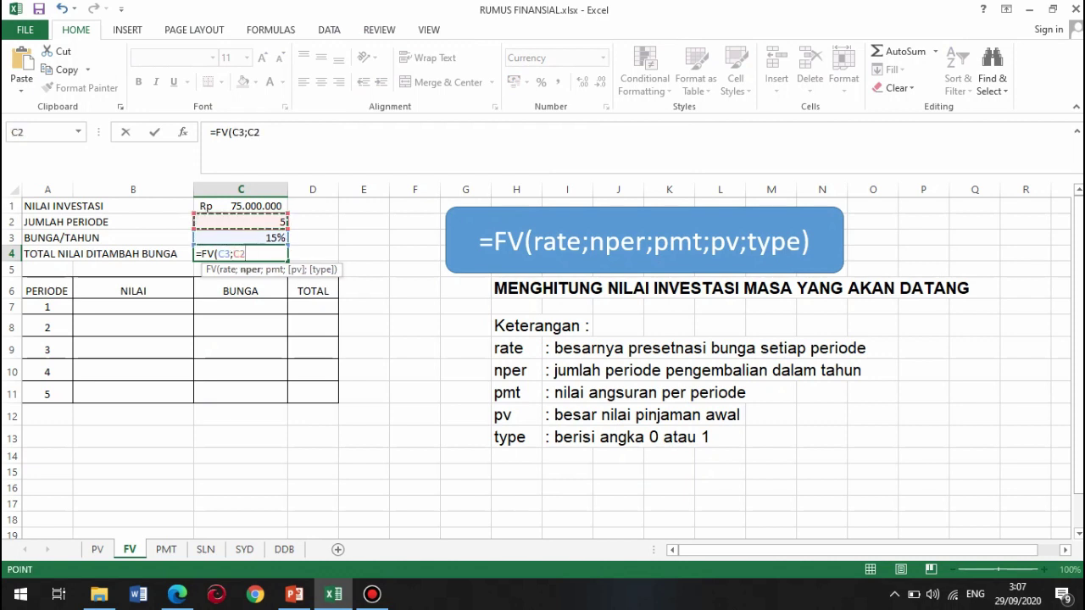
text(;)
click(240, 206)
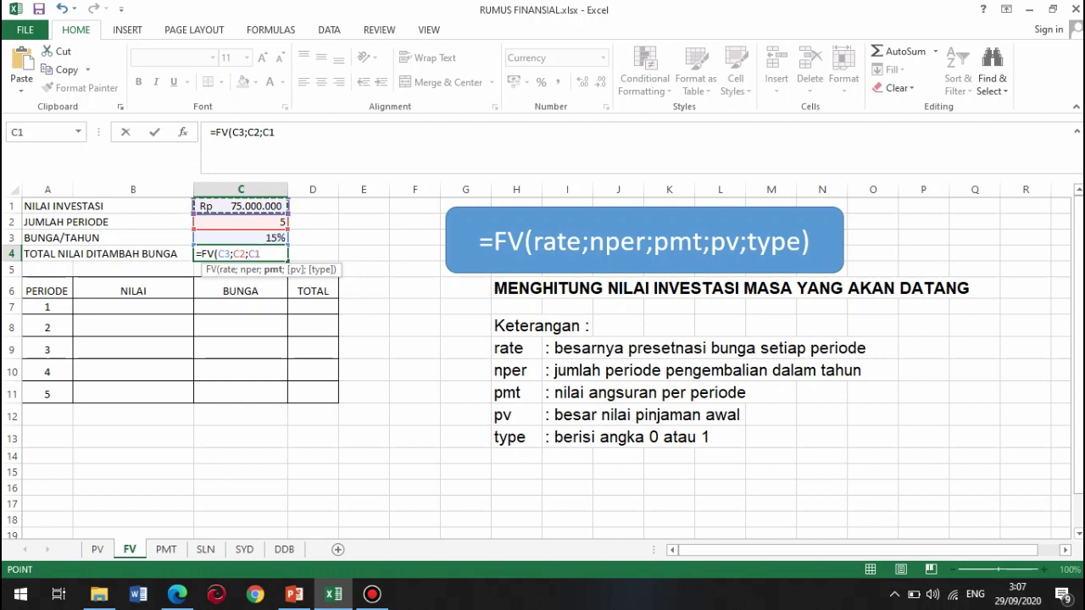
text())
key(Return)
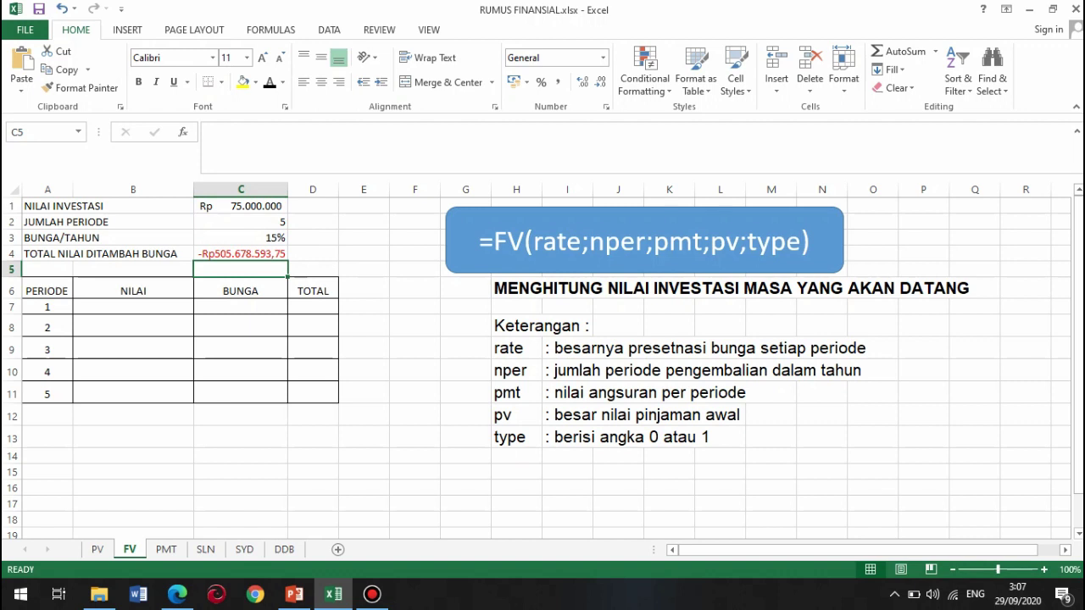
- Bring the investment value into the period 1 NILAI cell B7 with =C1
click(133, 307)
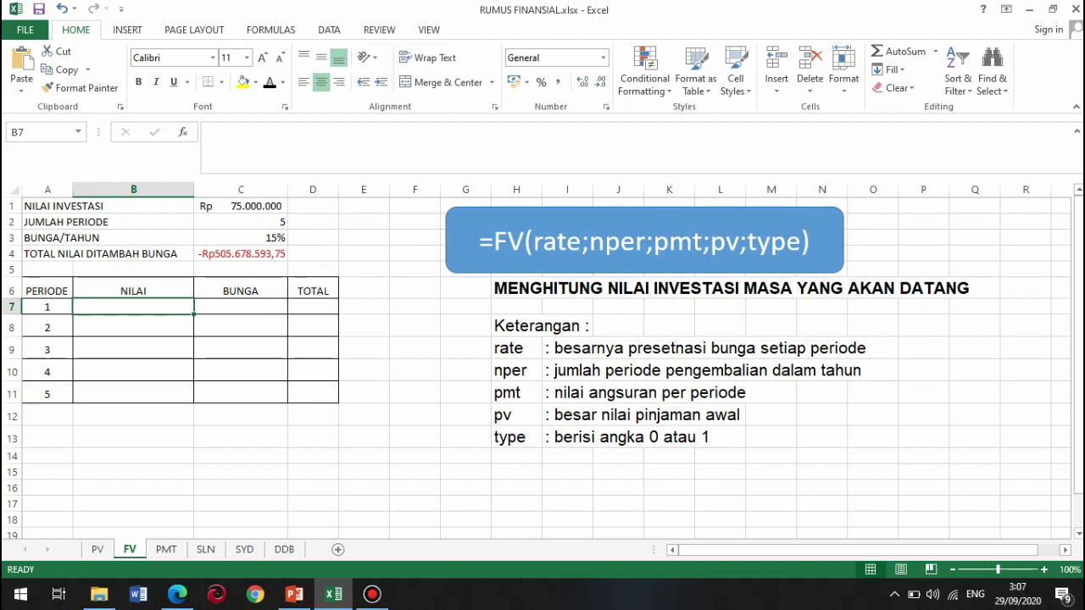
text(=)
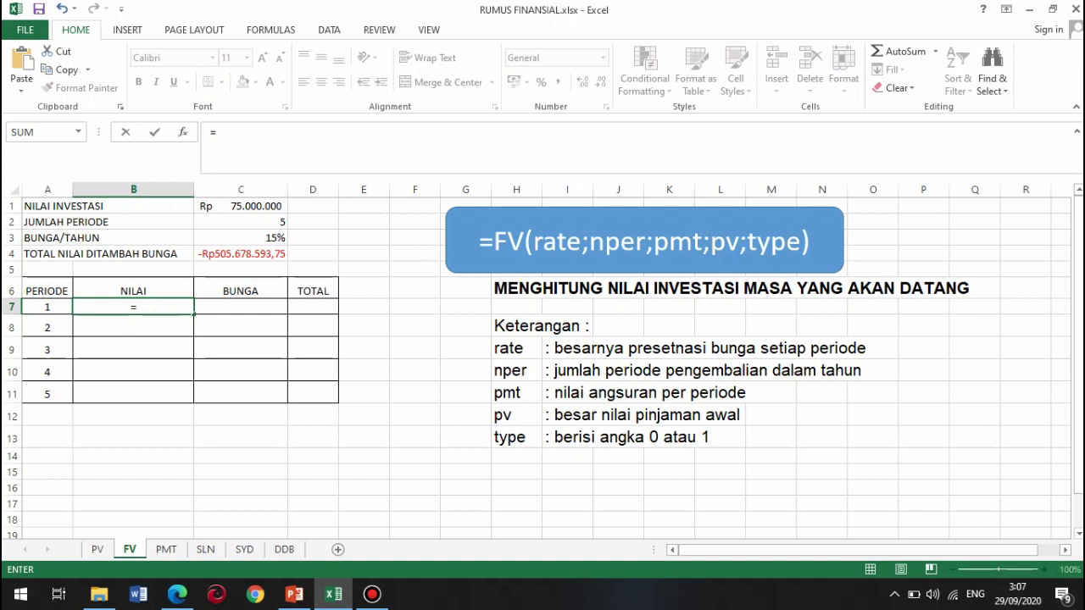
click(241, 206)
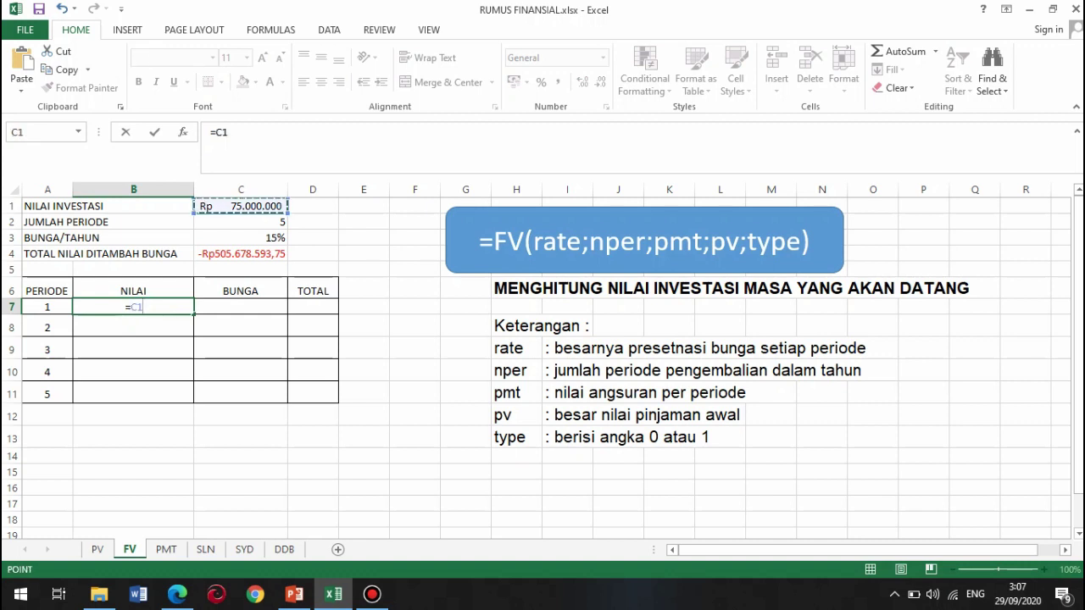
key(Return)
- Calculate the period 1 interest in C7 with =$C$3*B7, keeping the rate reference absolute
key(Up)
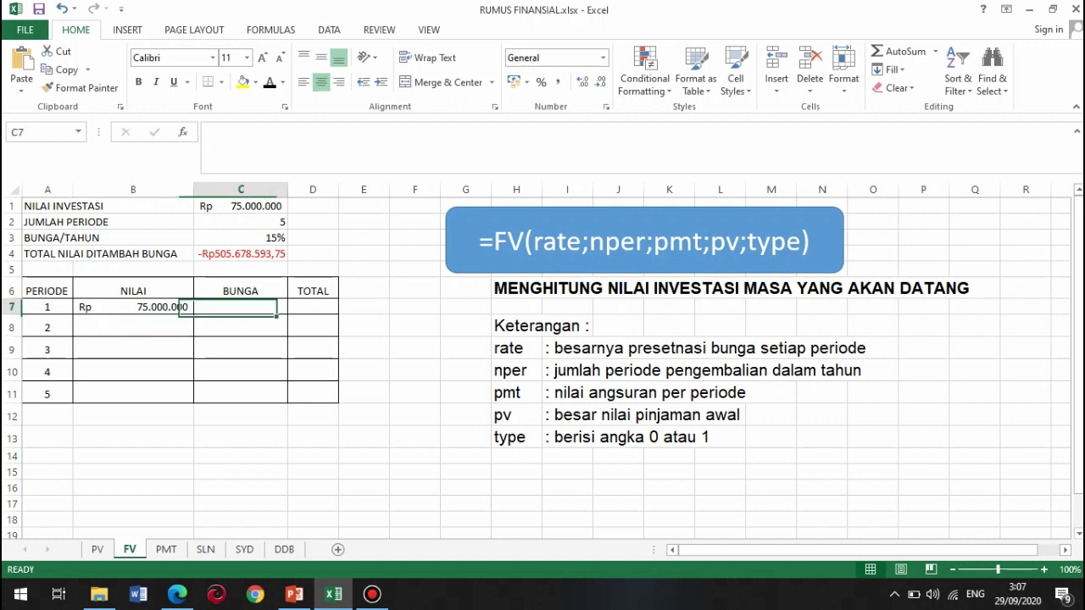
key(Right)
text(=)
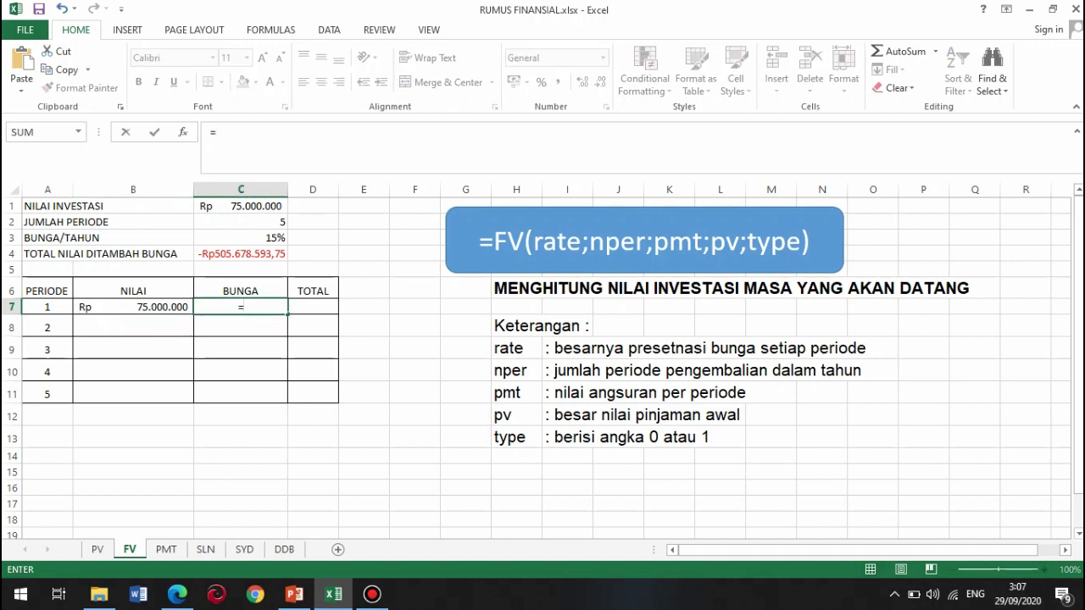
key(Up)
key(Up)
key(Up)
key(Up)
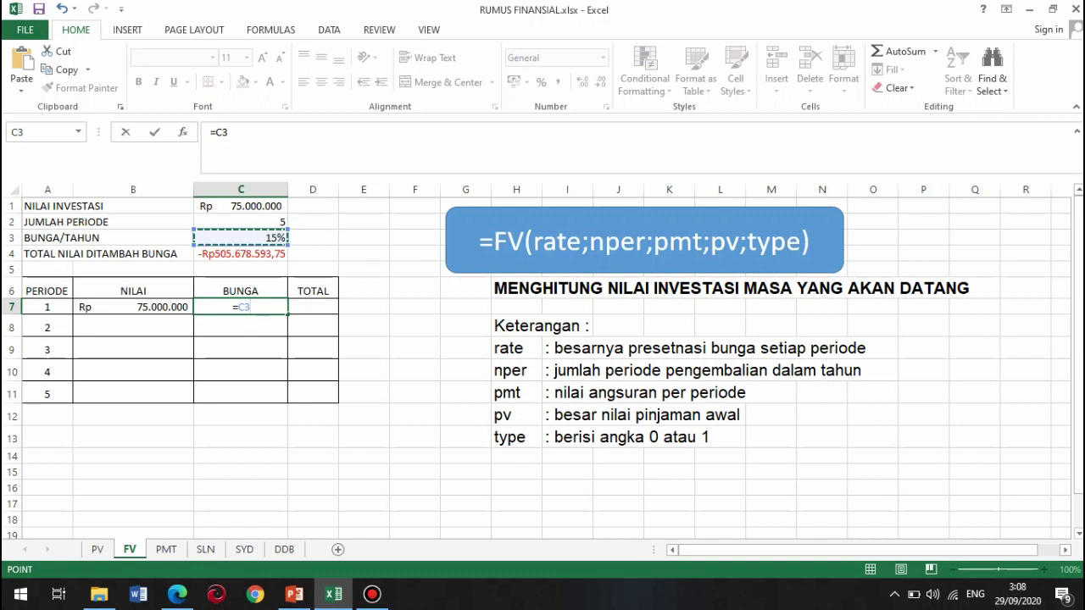
key(F4)
text(*)
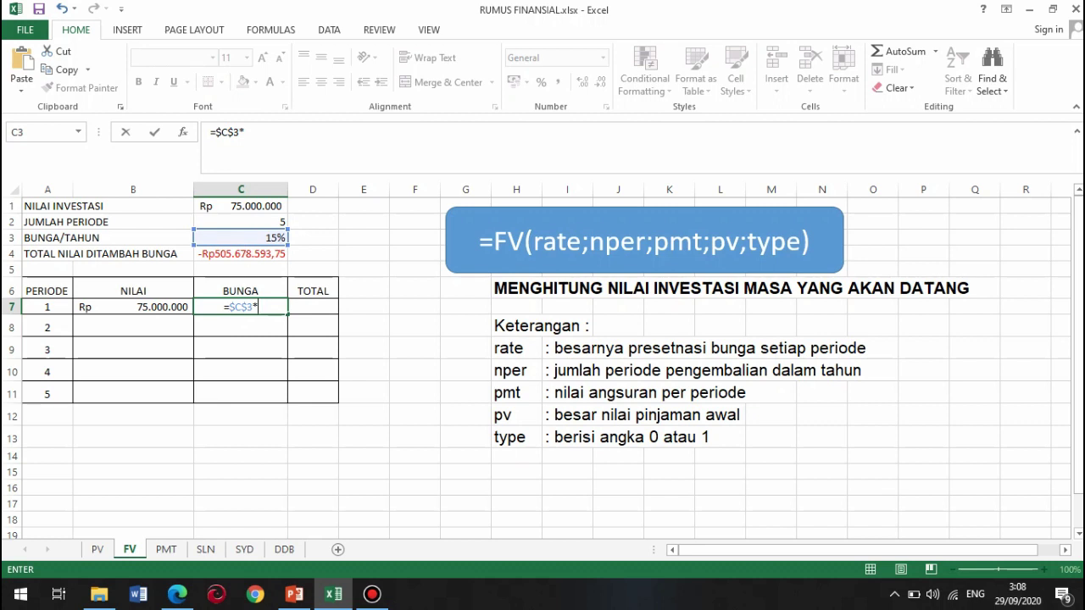
key(Left)
key(Return)
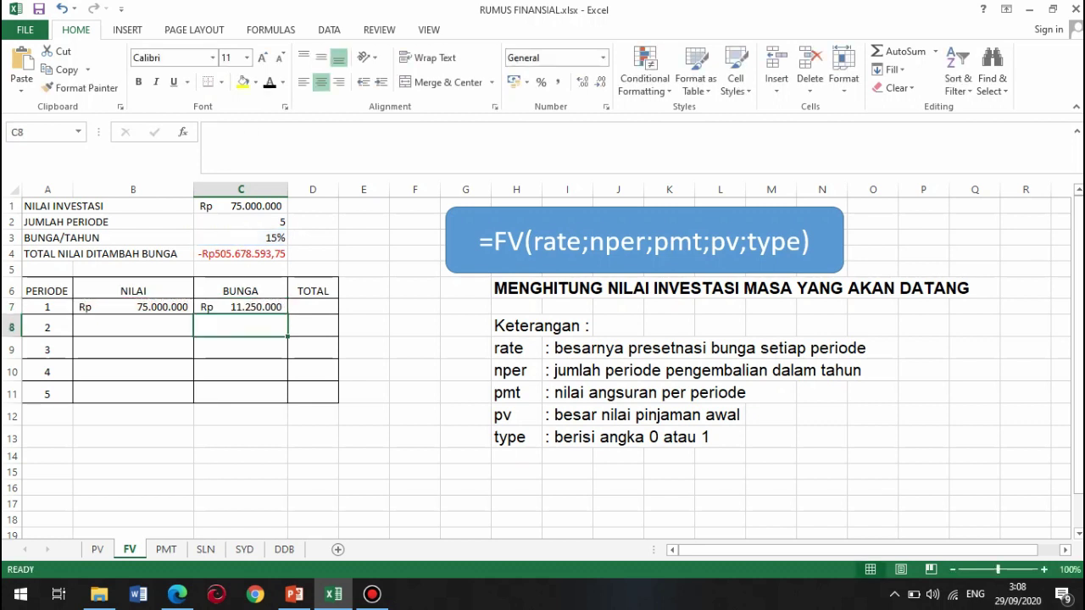
- Calculate the period 1 total in D7 by adding value and interest with +B7+C7
click(313, 307)
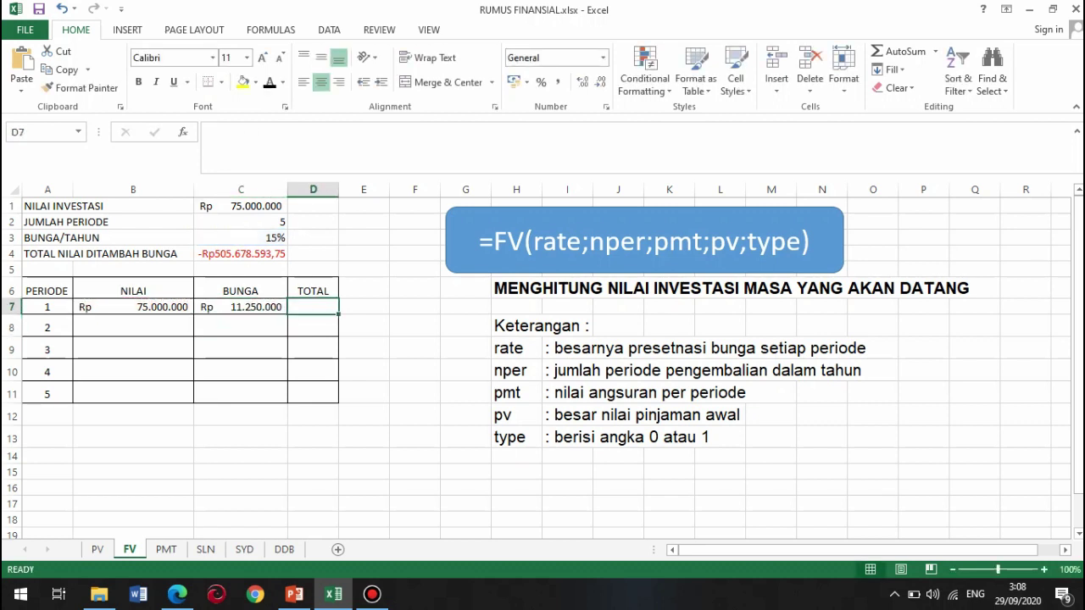
text(+)
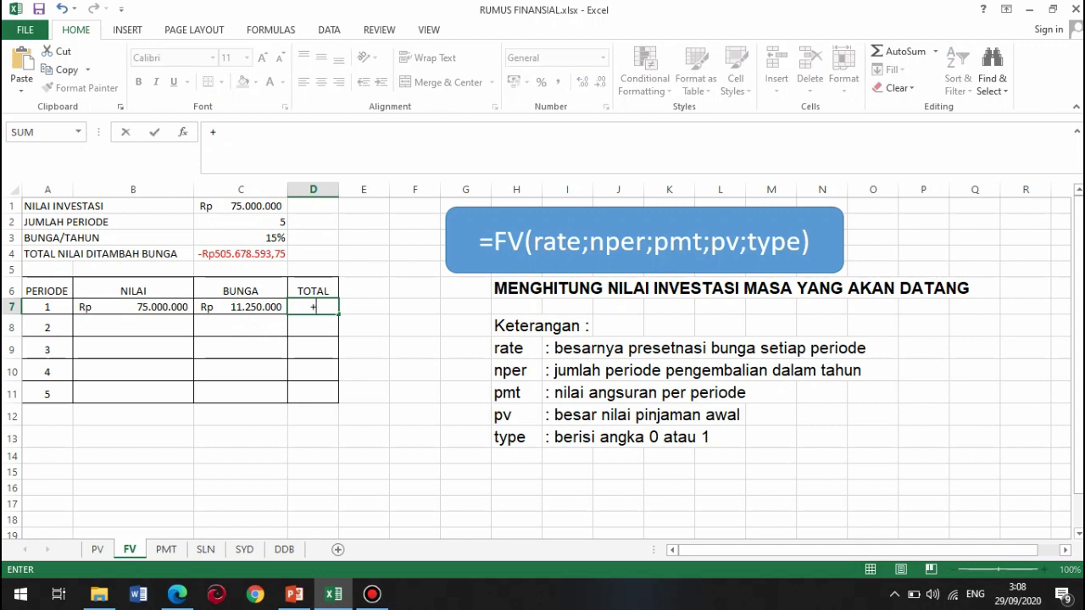
click(133, 306)
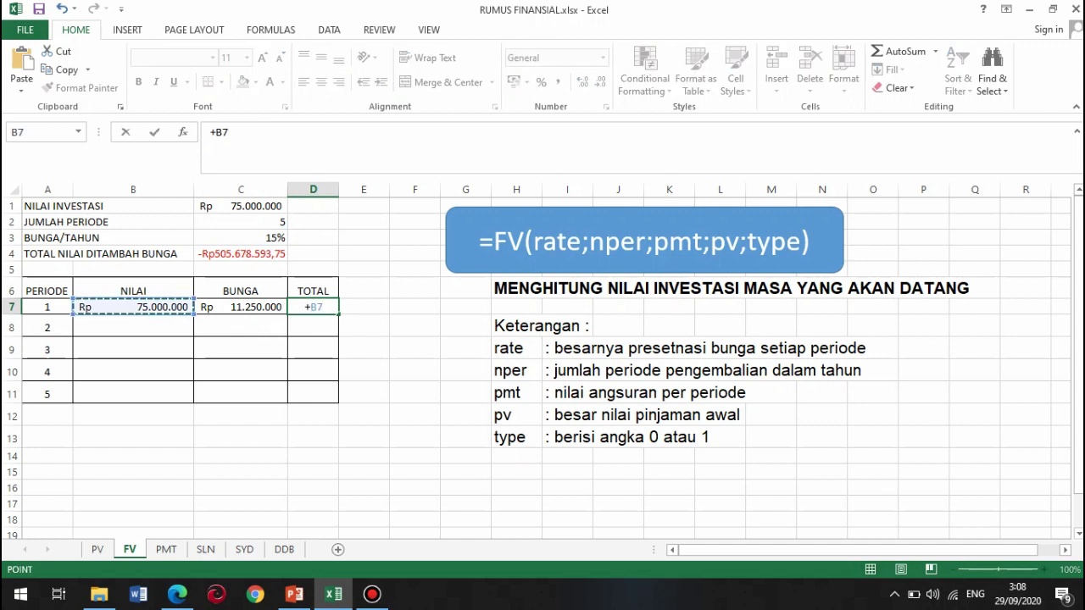
text(=)
key(BackSpace)
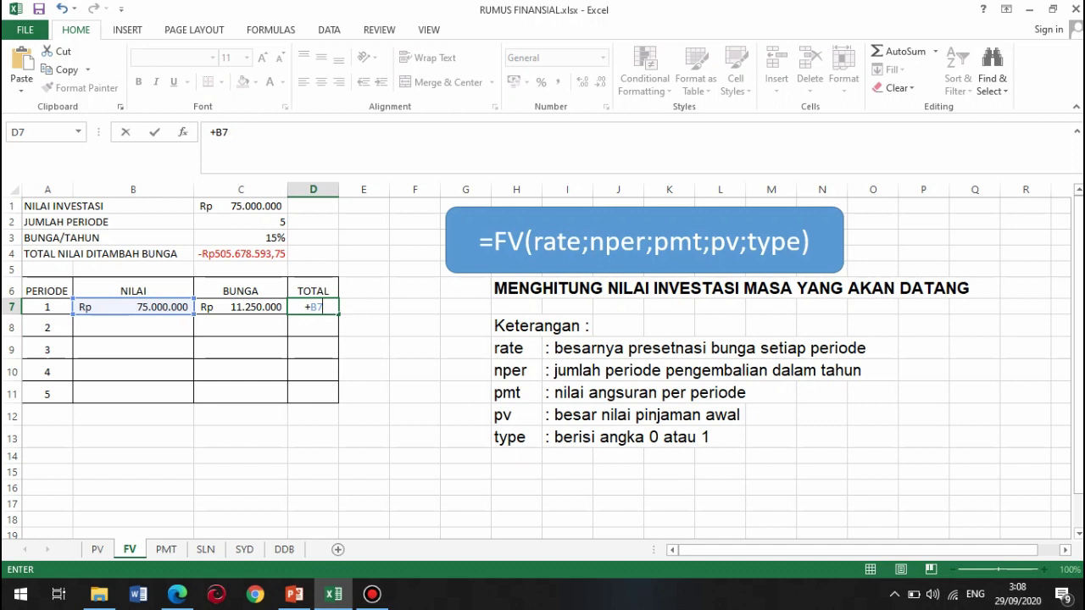
text(+)
key(Left)
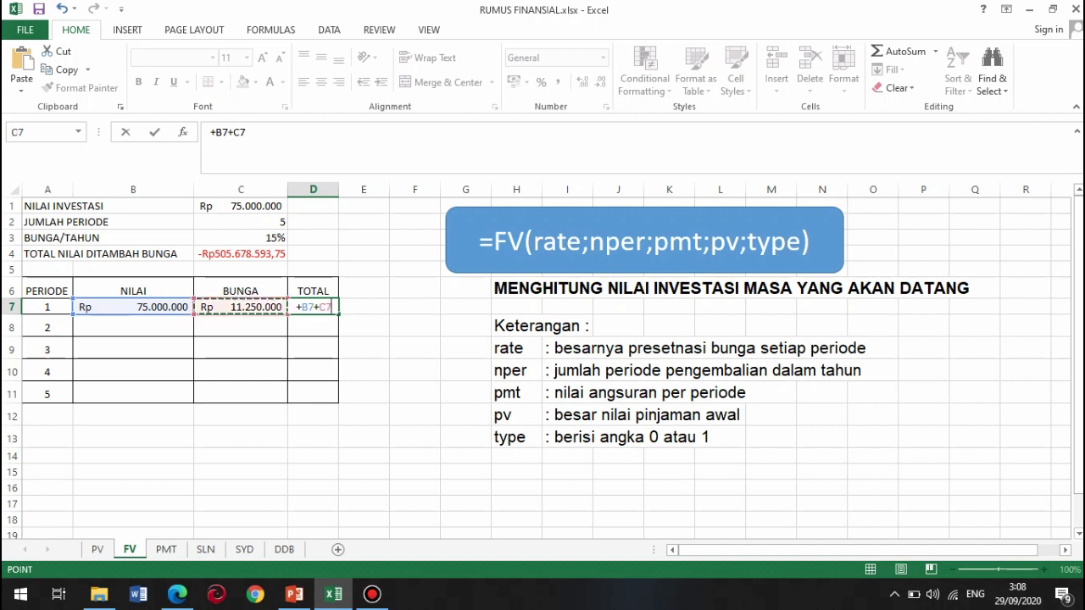
key(Return)
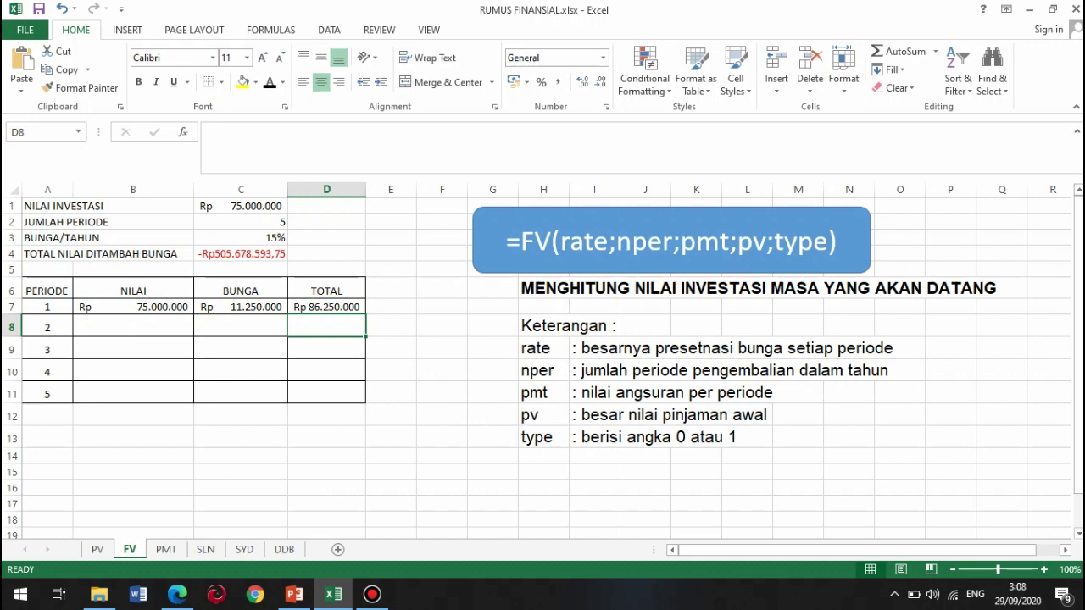
- Calculate the period 2 value in B8 with =$C$1+D7 and fill the formula down to B11
click(133, 326)
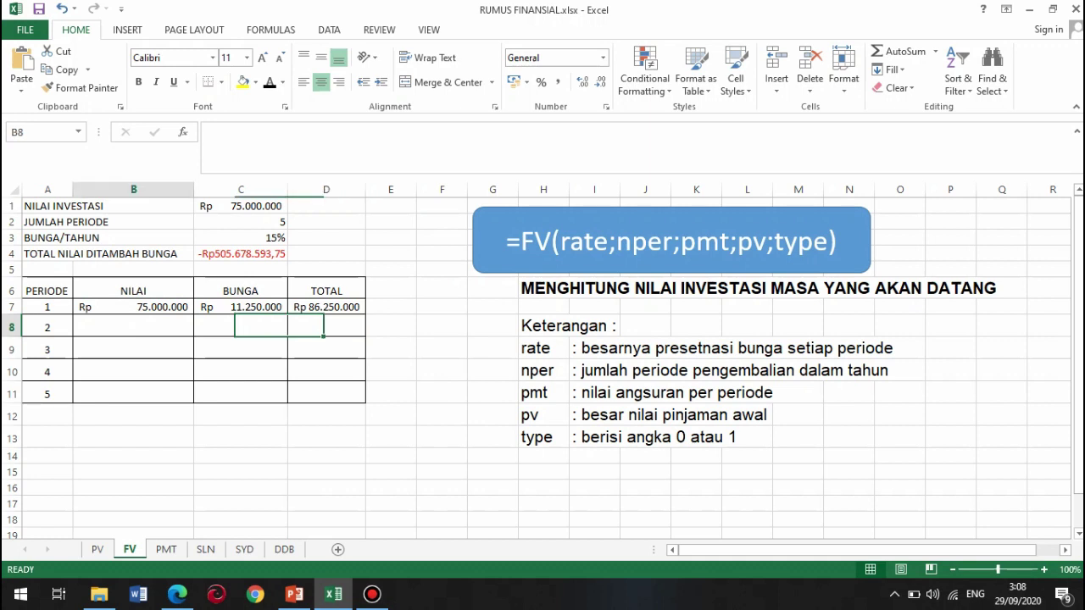
text(=)
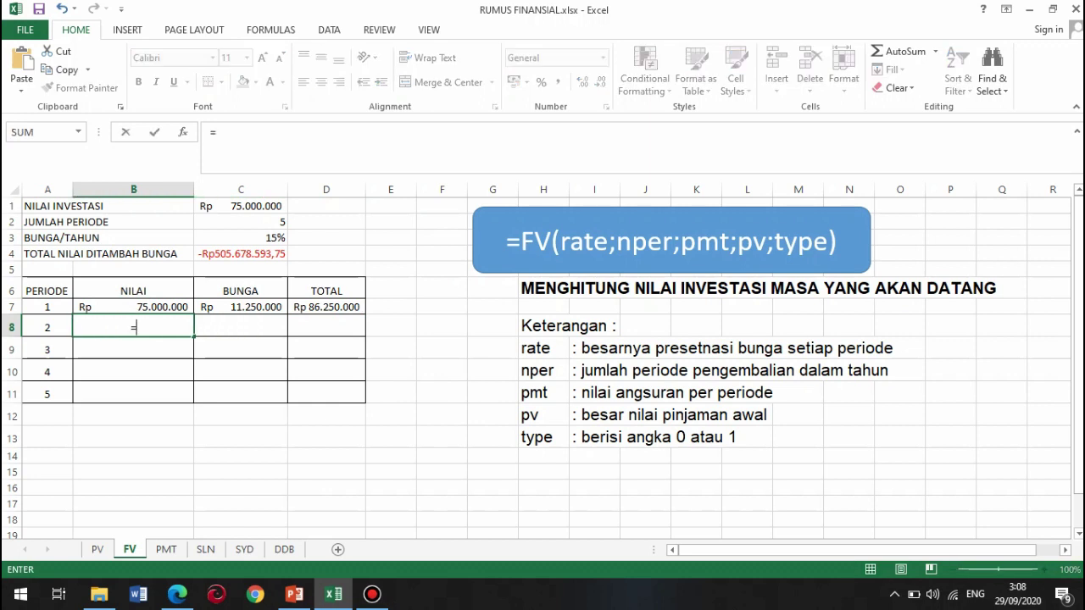
click(240, 206)
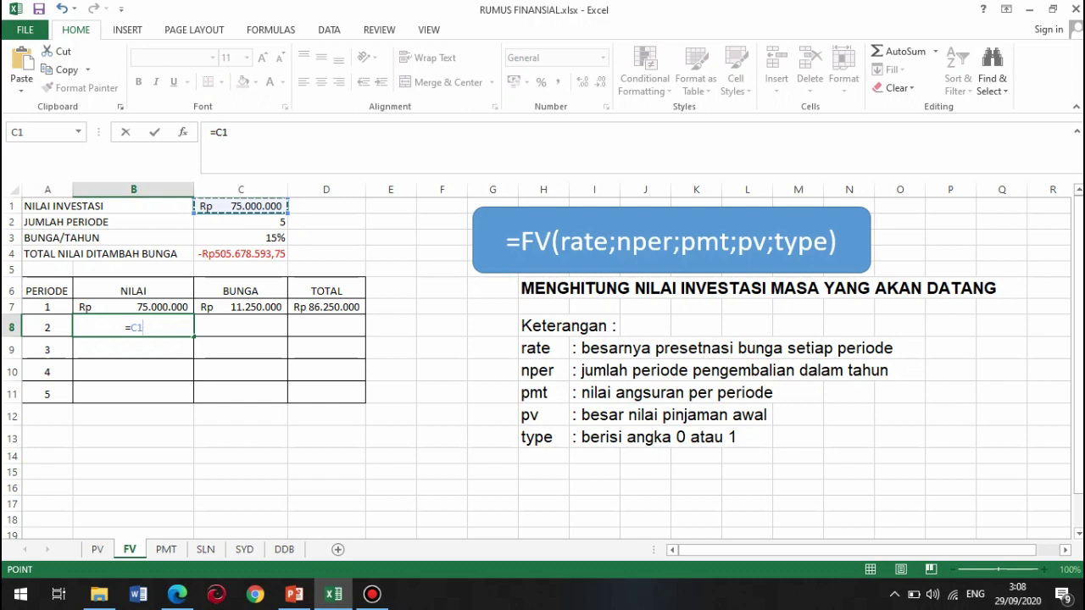
key(F4)
text(+)
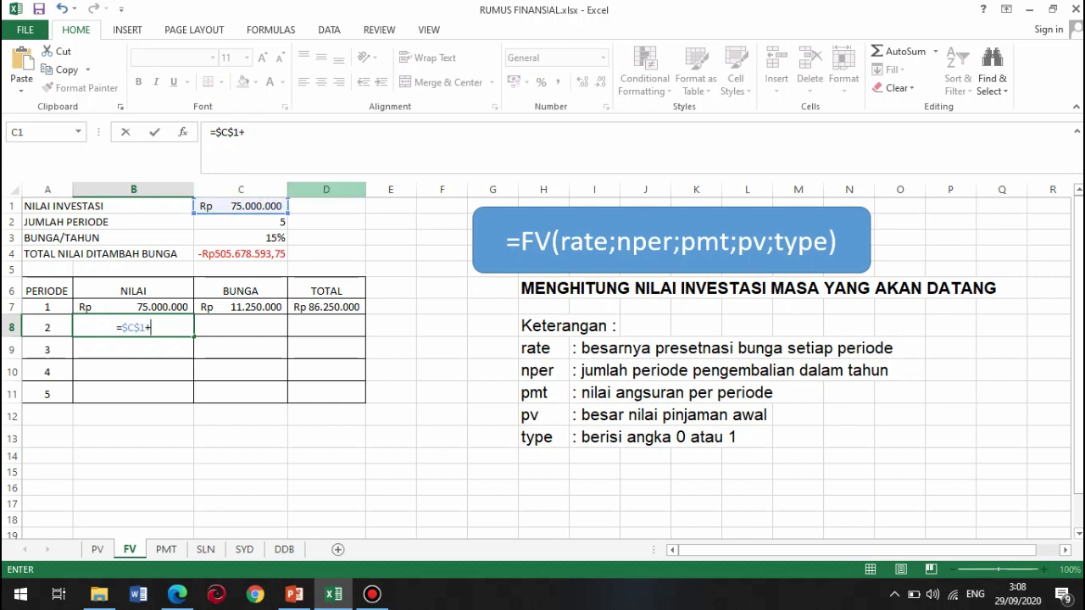
click(240, 307)
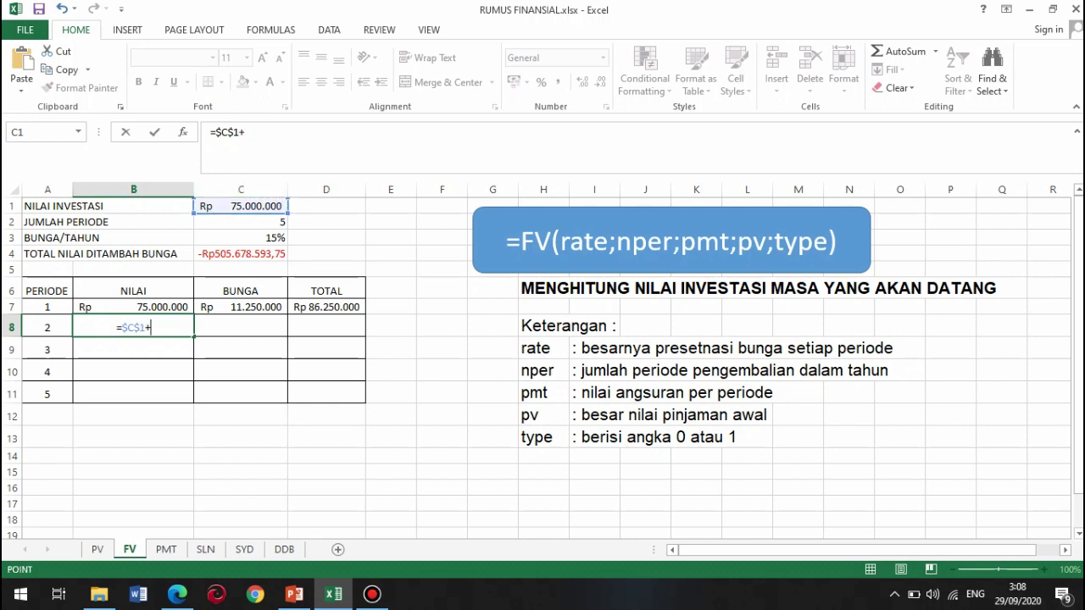
click(326, 307)
key(Return)
click(133, 328)
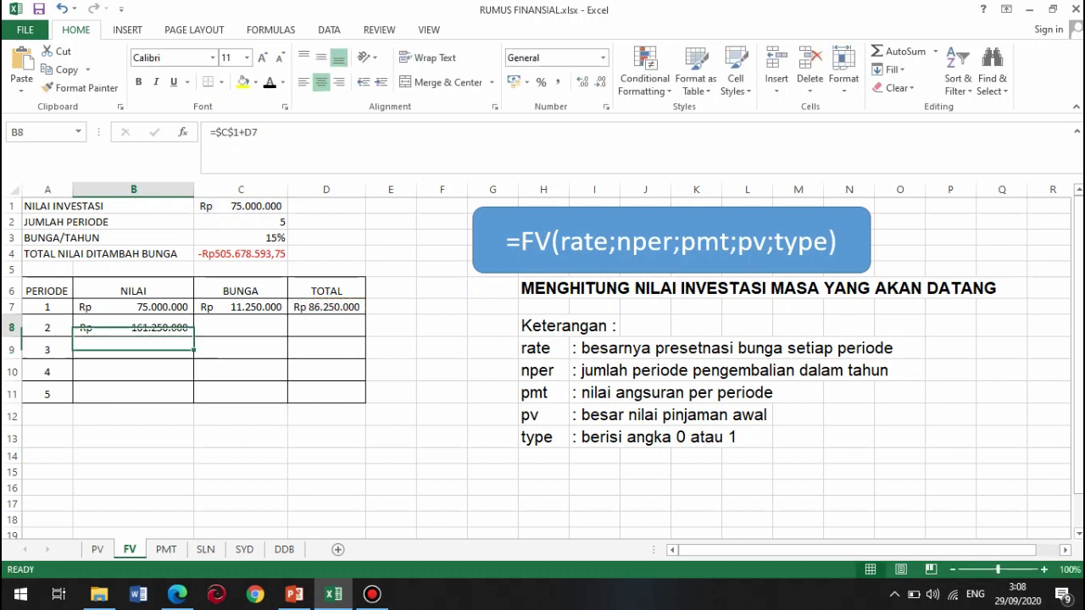
drag(194, 336, 197, 402)
- Fill the interest formula from C7 down to C11 and the total formula from D7 down to D10
click(255, 307)
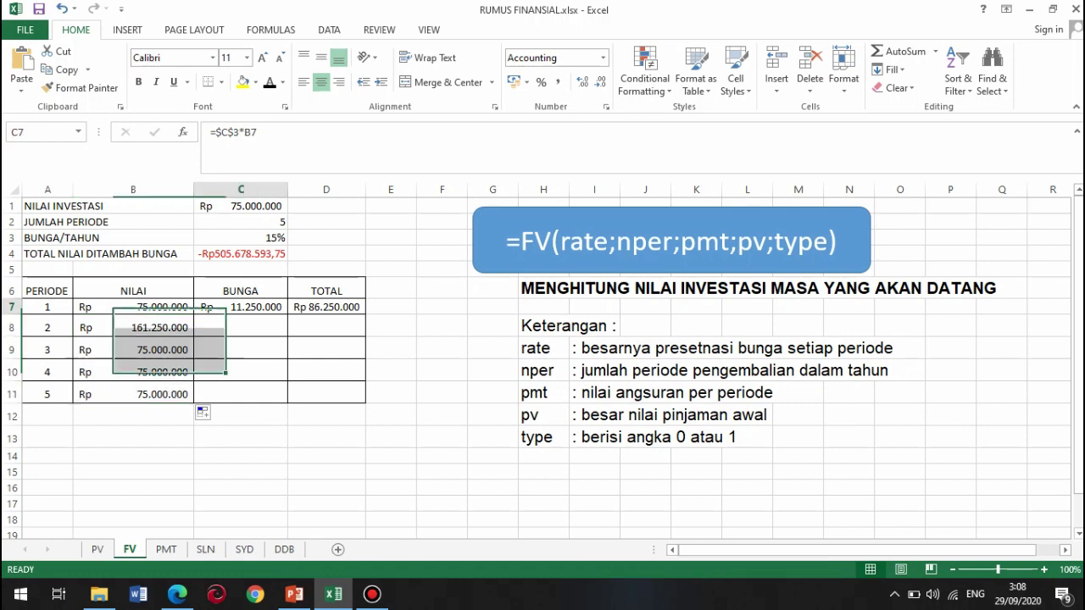
drag(288, 315, 287, 401)
click(326, 307)
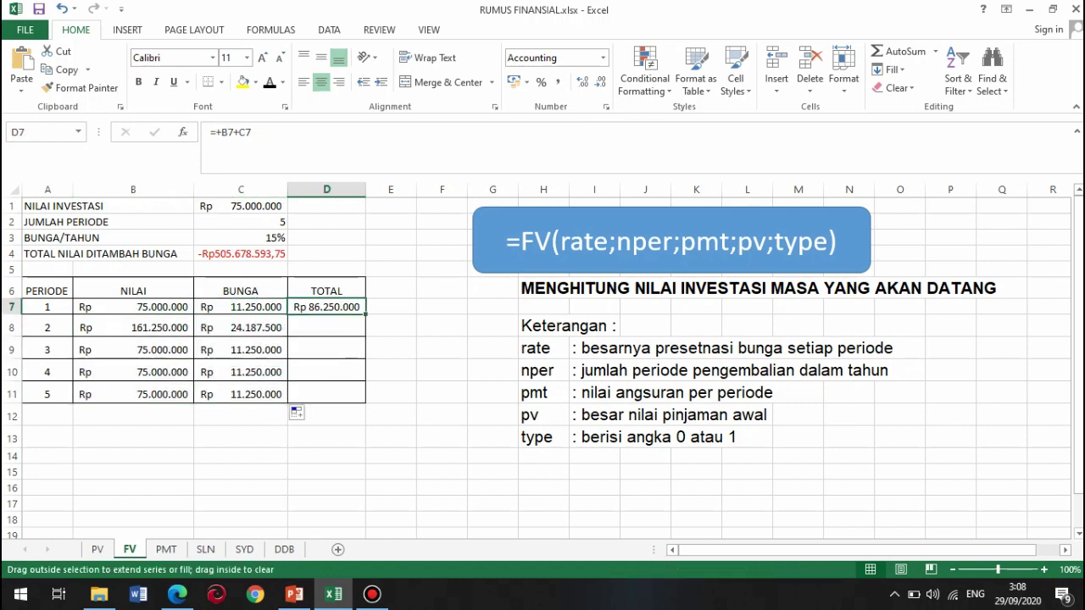
drag(365, 315, 364, 375)
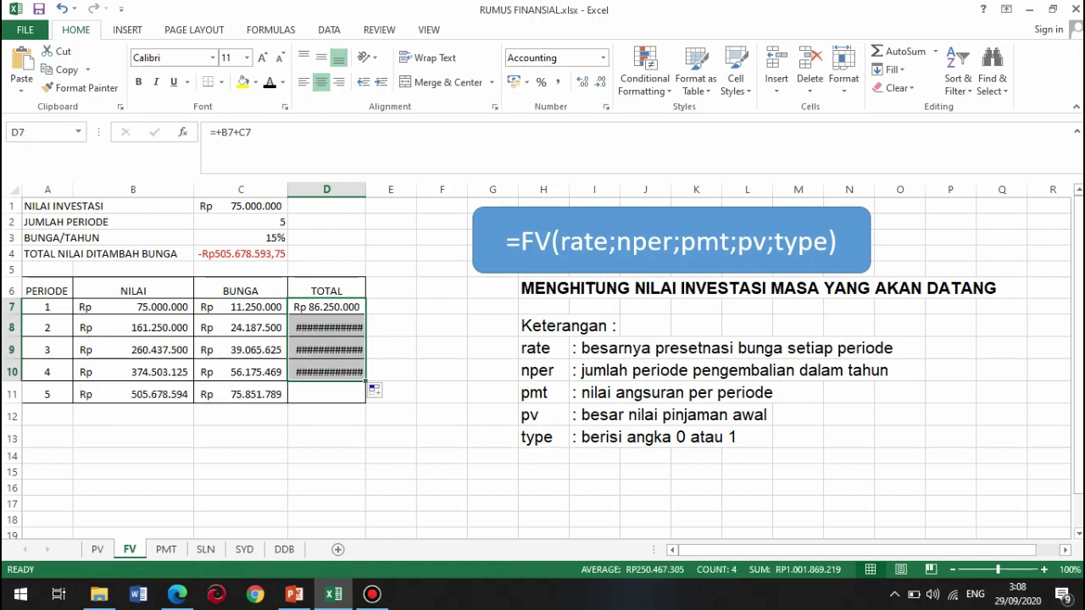
- Clear the period 5 interest in C11 and widen column D to fit the total amounts
click(254, 394)
key(Delete)
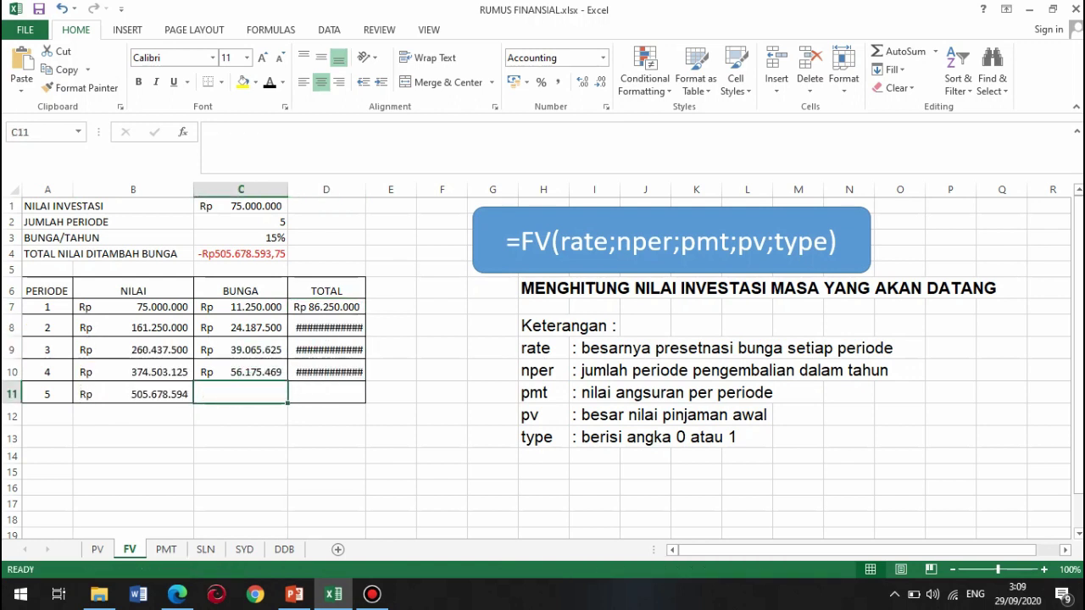
drag(365, 190, 371, 190)
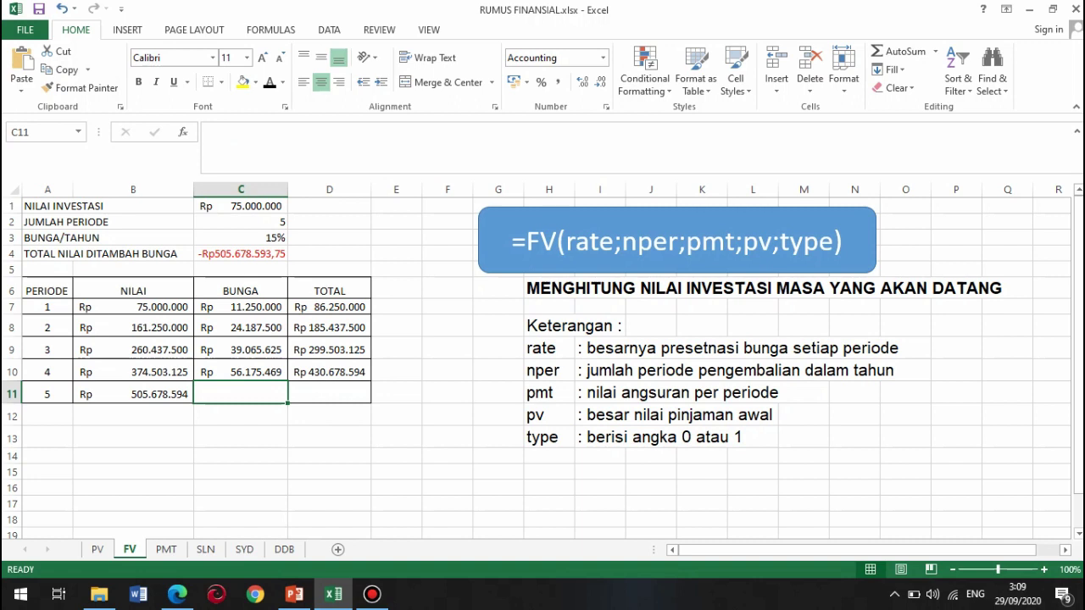
click(133, 394)
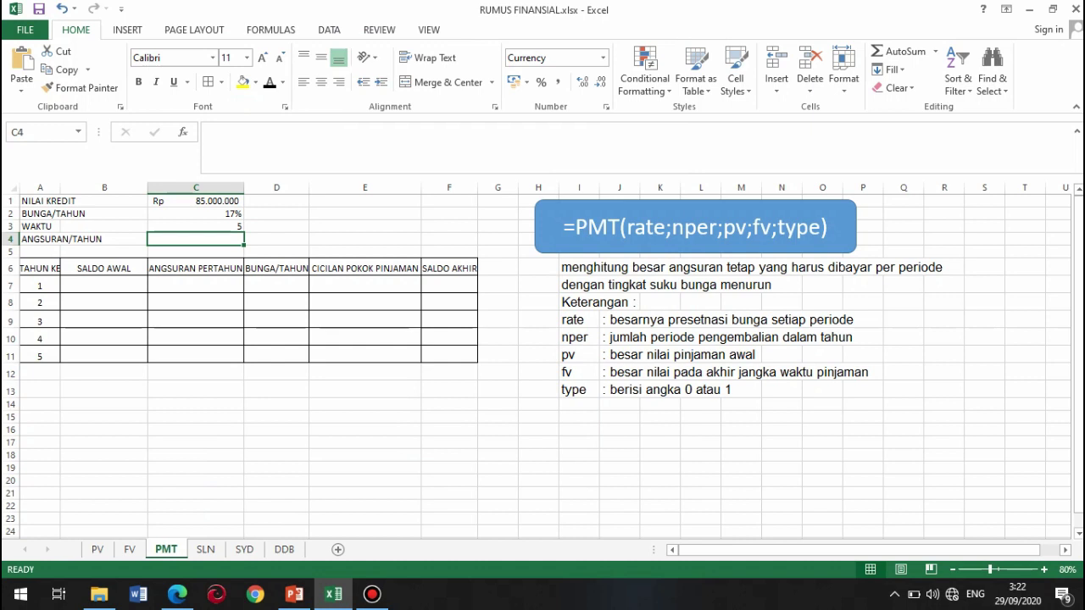
- Calculate the yearly installment in C4 of the PMT sheet with =PMT(C2;C3;C1)
text(=PMT)
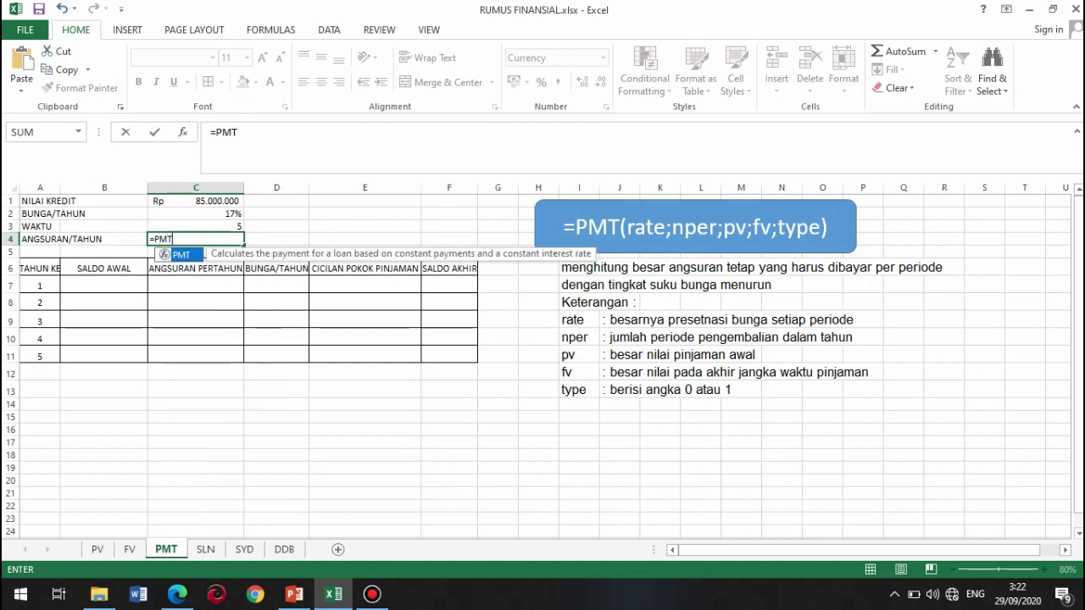
text(()
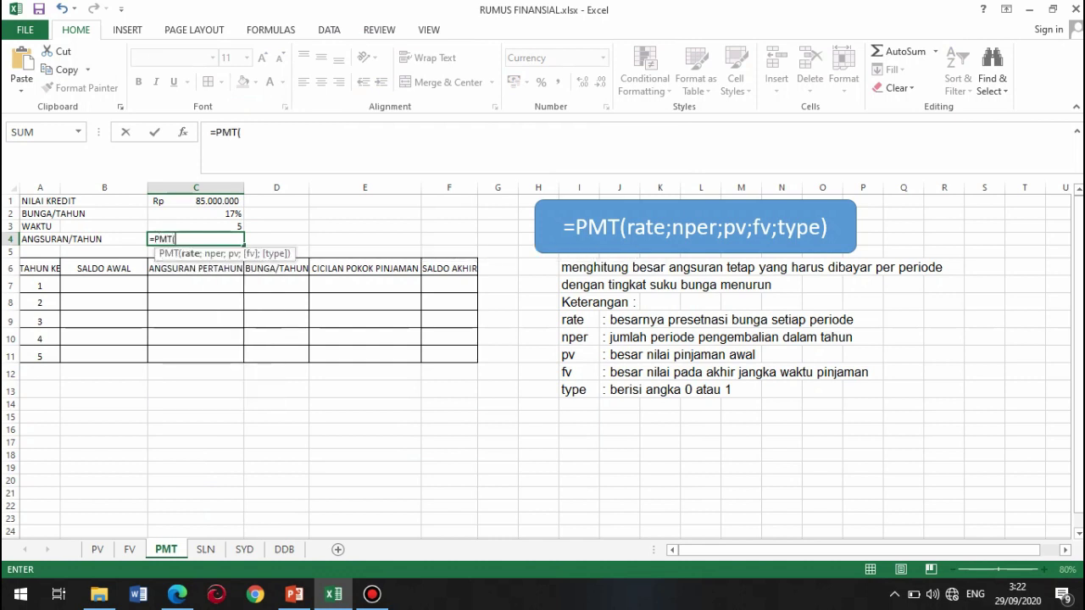
click(196, 213)
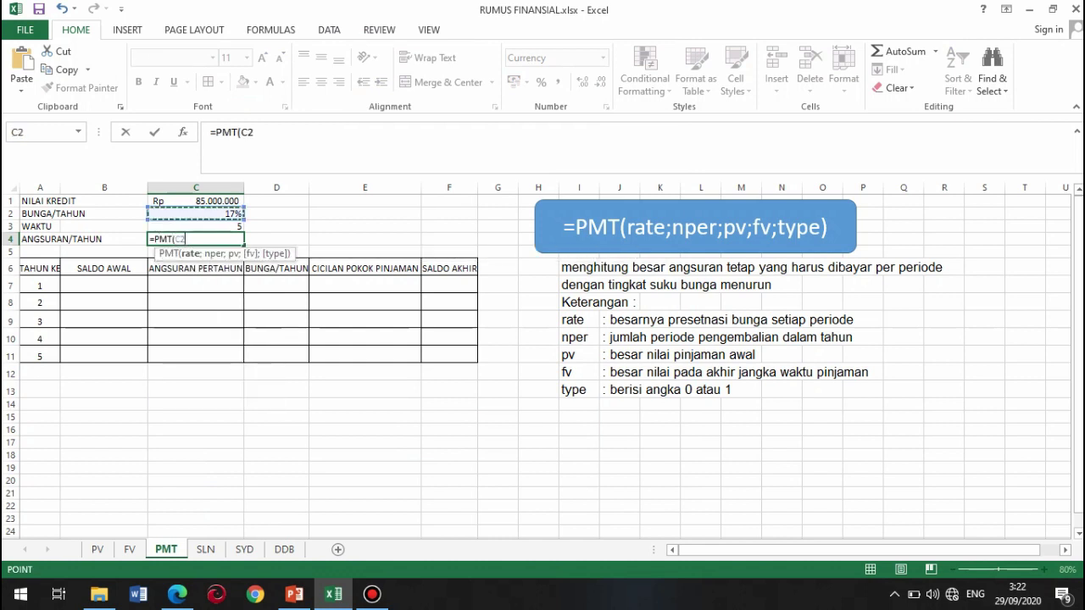
text(;)
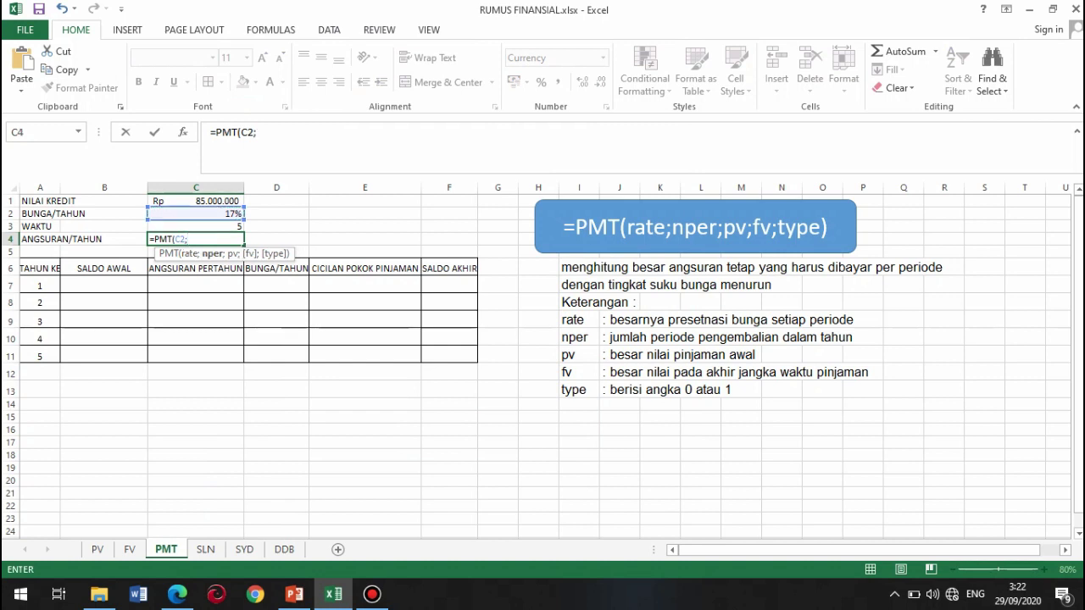
click(196, 227)
text(;)
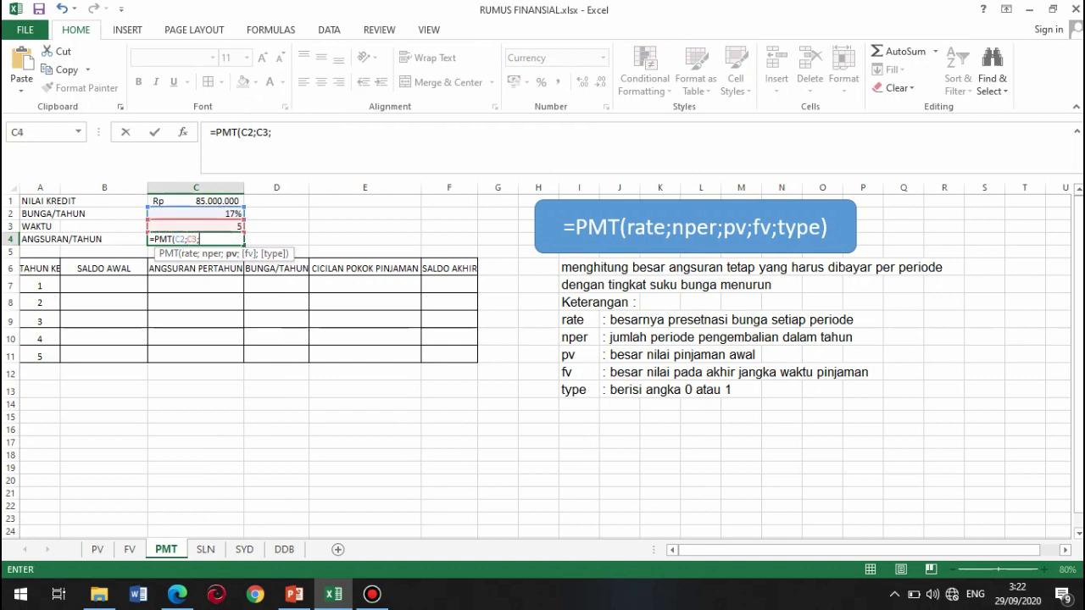
click(196, 201)
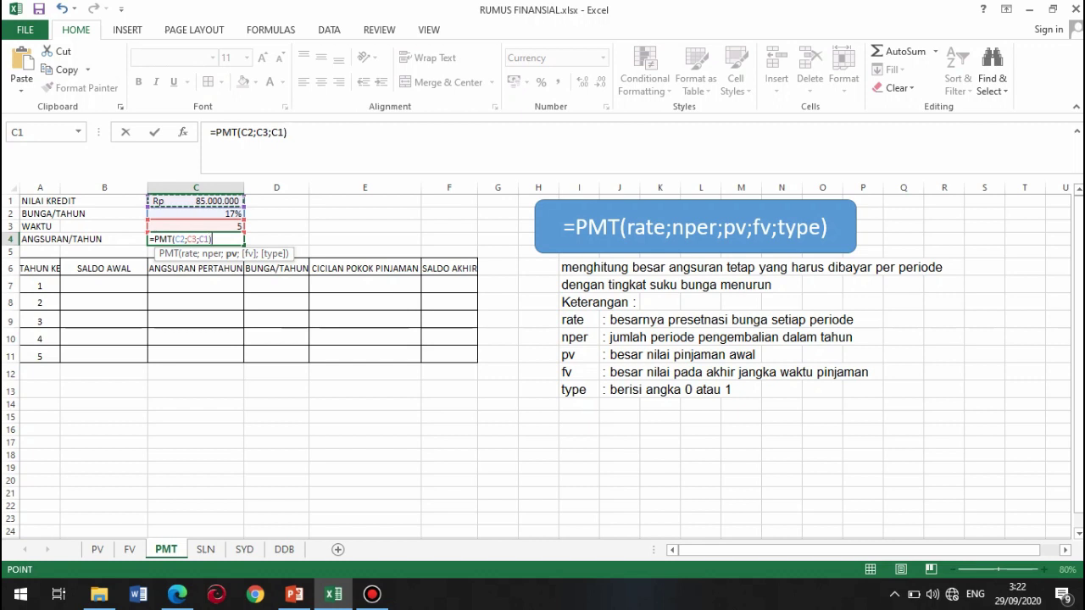
text())
key(Return)
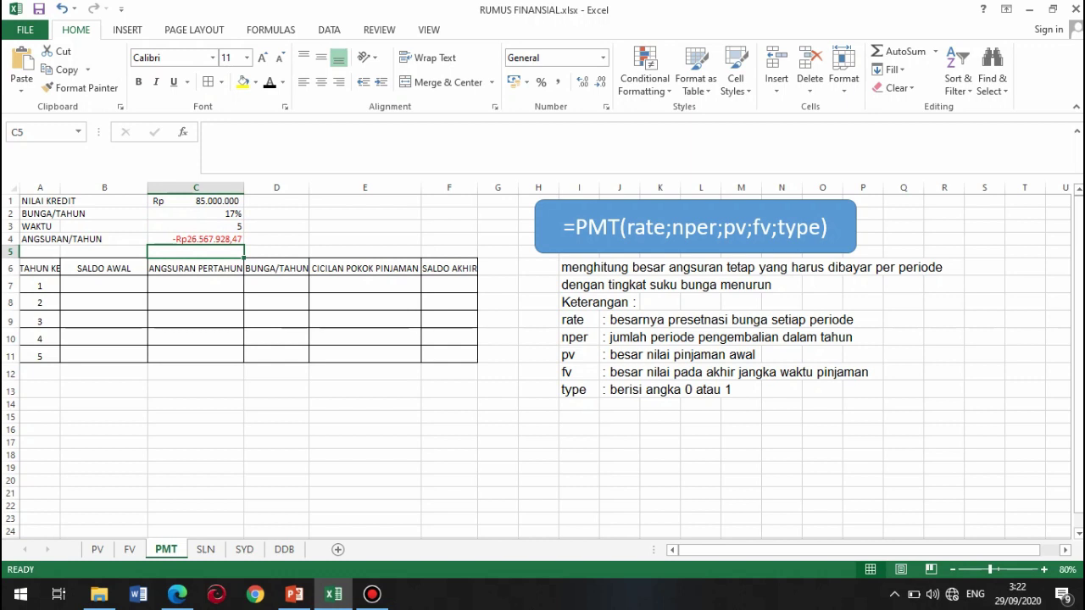
- Enter =ABS($C$4) as the year 1 installment in C7 and fill it down to C11
key(Down)
key(Down)
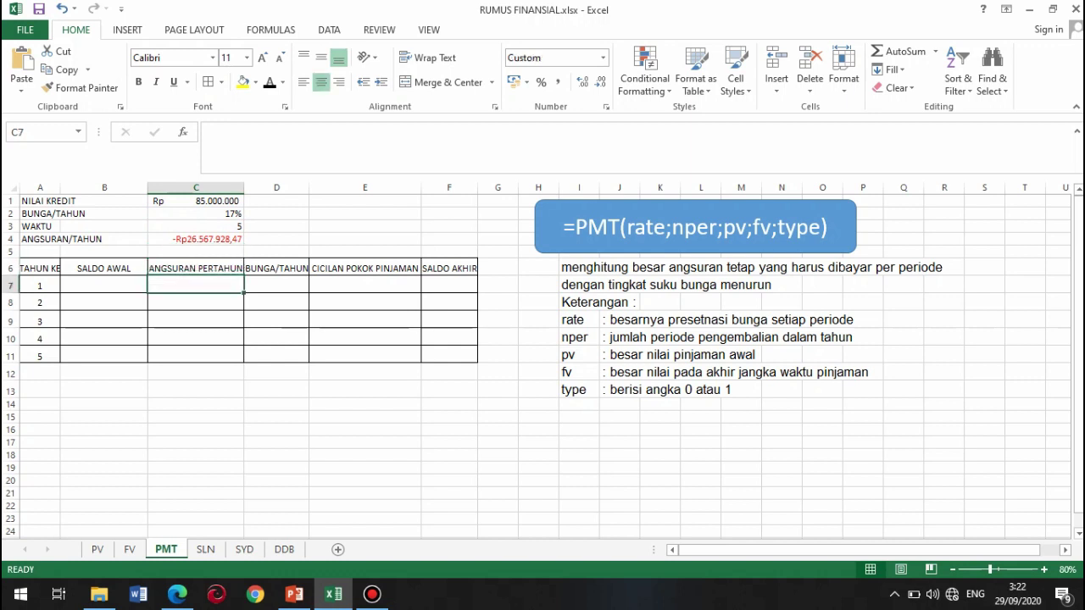
text(=ABS)
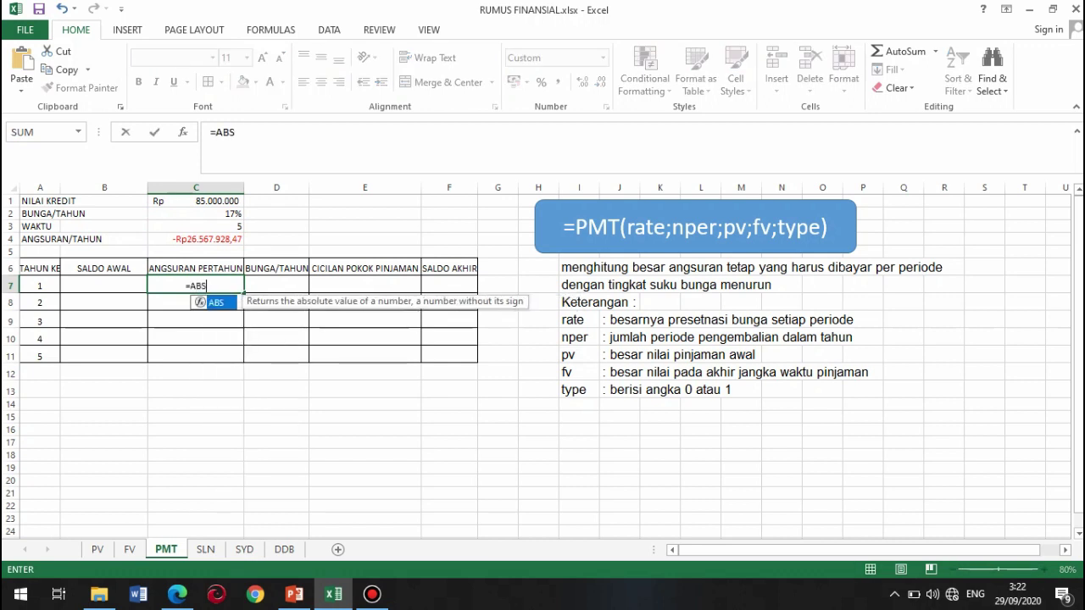
text(()
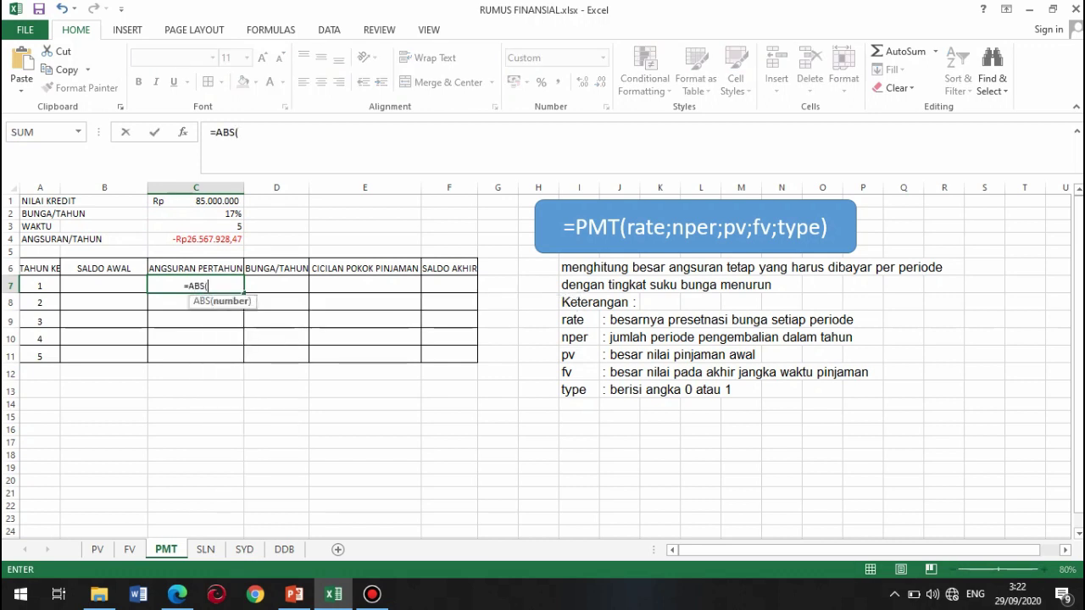
click(196, 239)
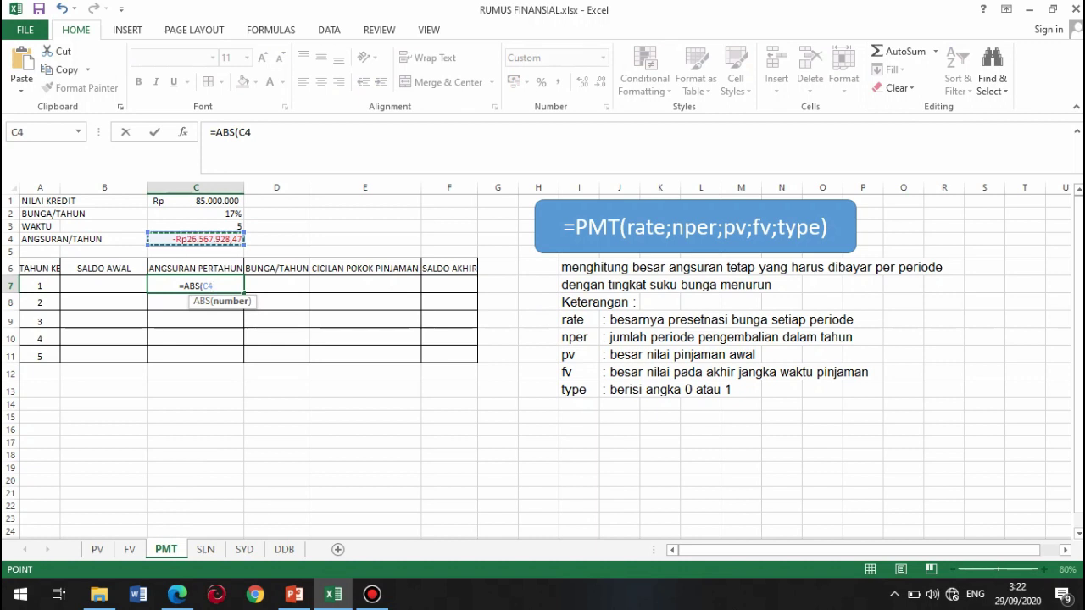
click(246, 132)
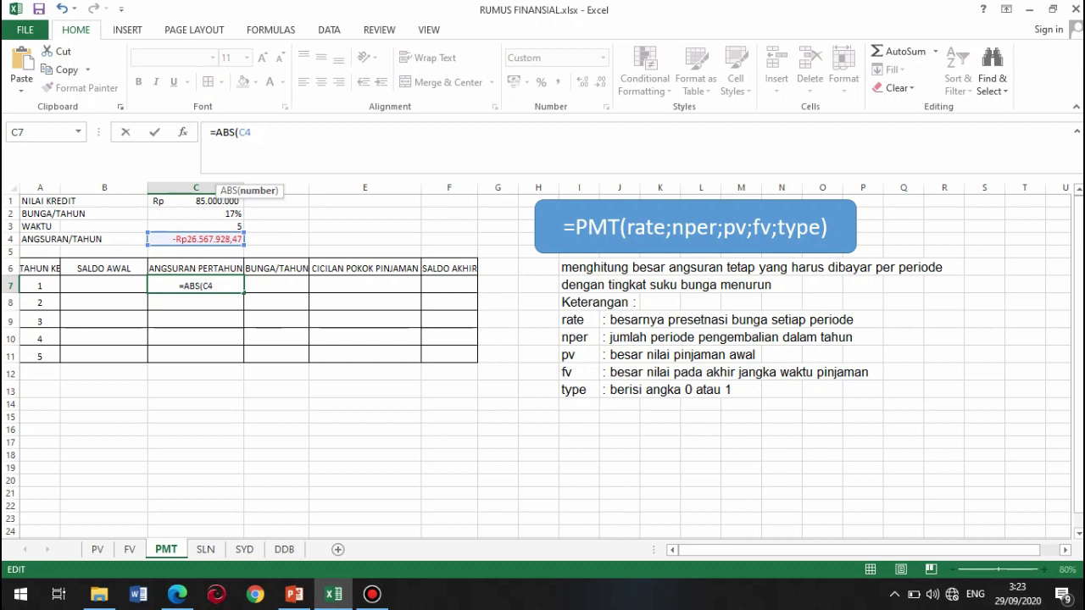
key(F4)
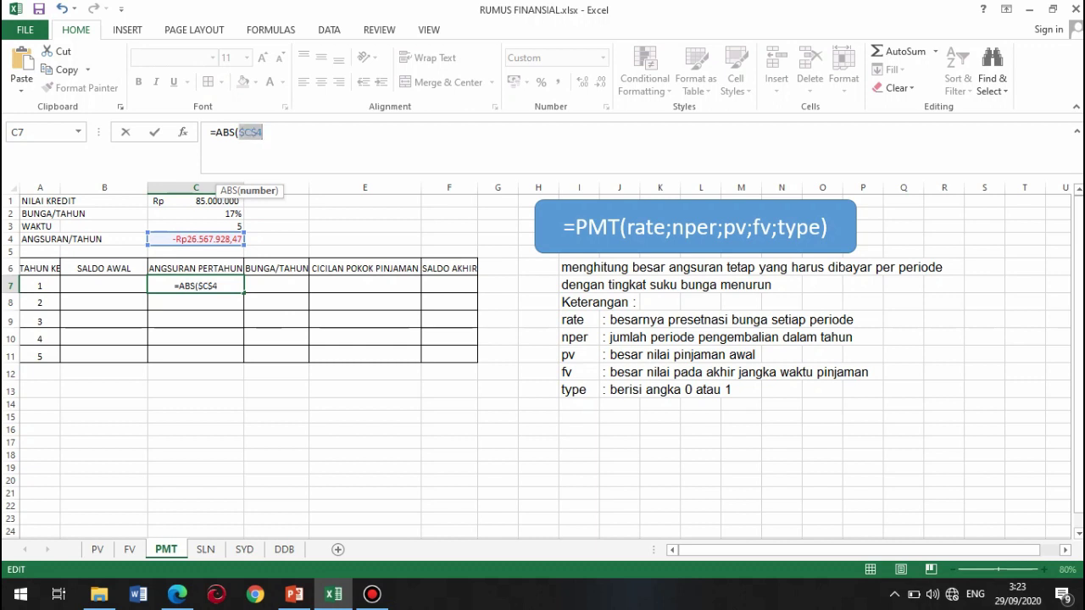
click(263, 132)
text())
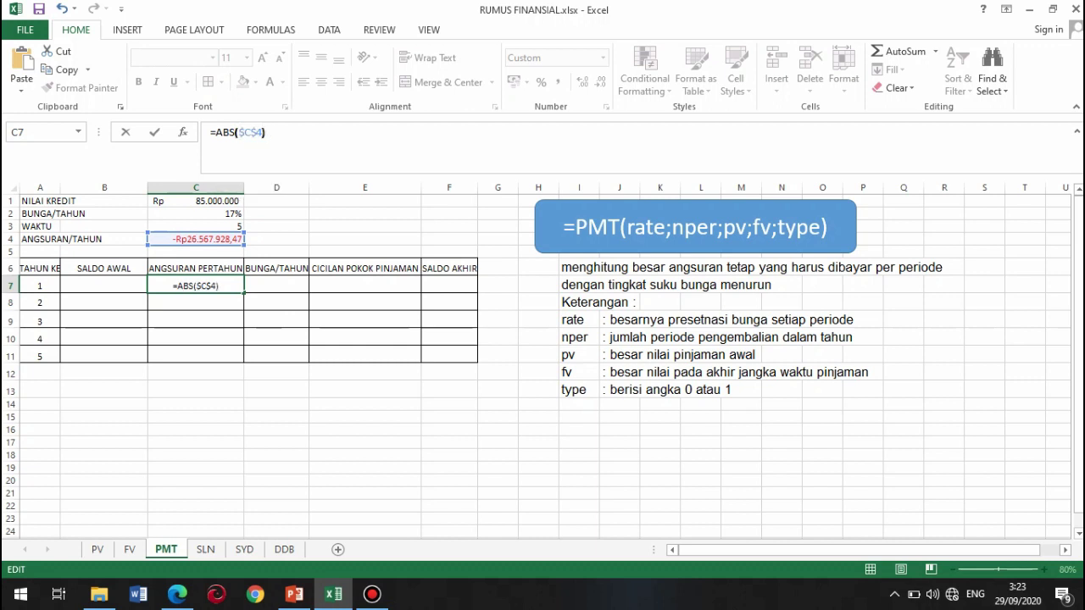
key(Return)
click(195, 286)
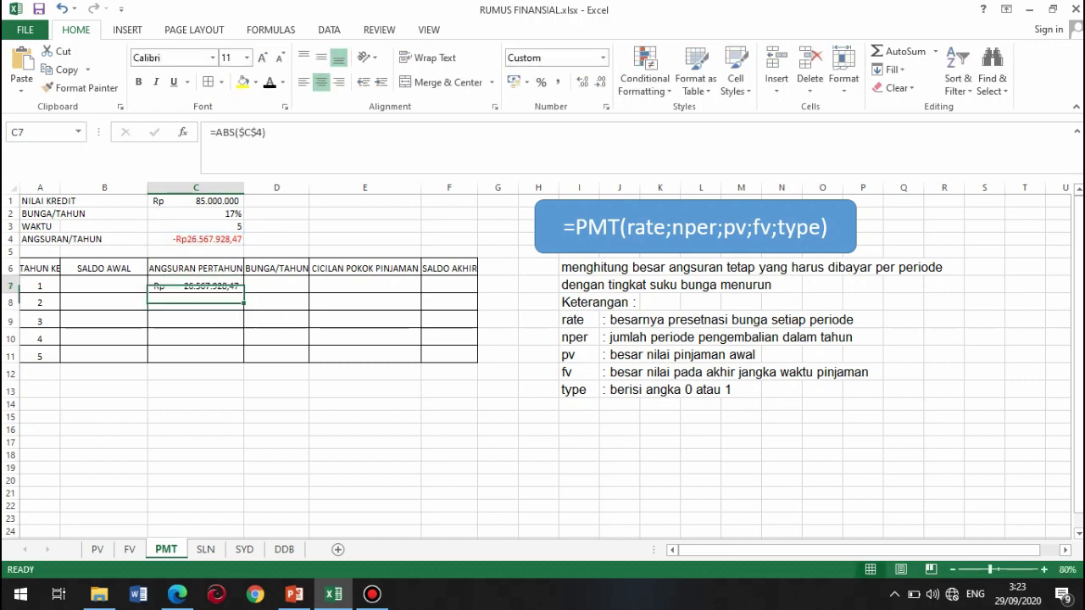
drag(243, 290, 244, 358)
- Set the year 1 opening balance in B7 to the credit value with =C1
click(104, 286)
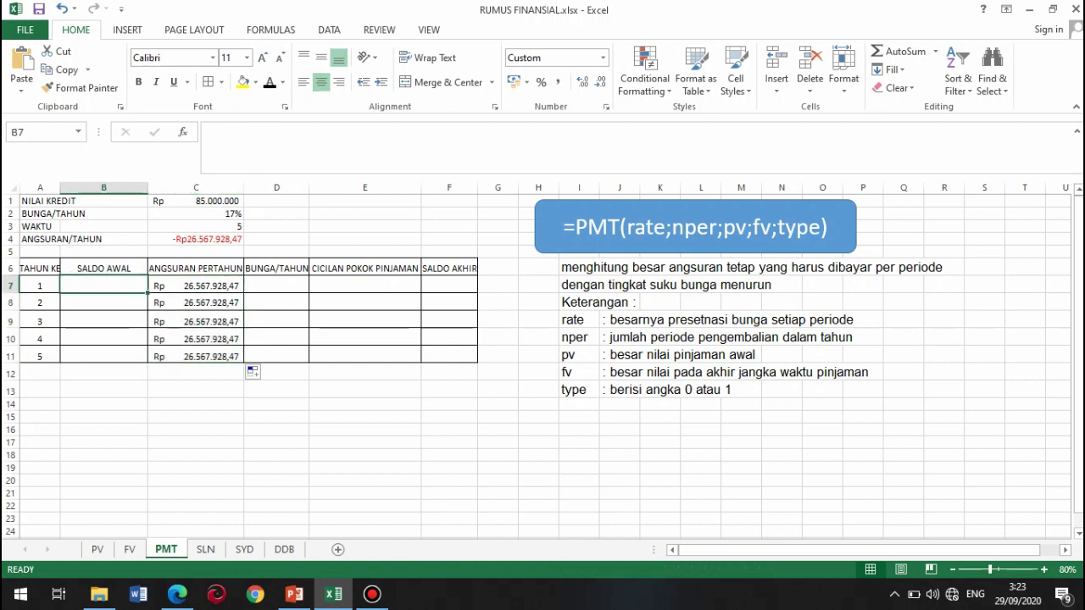
text(=)
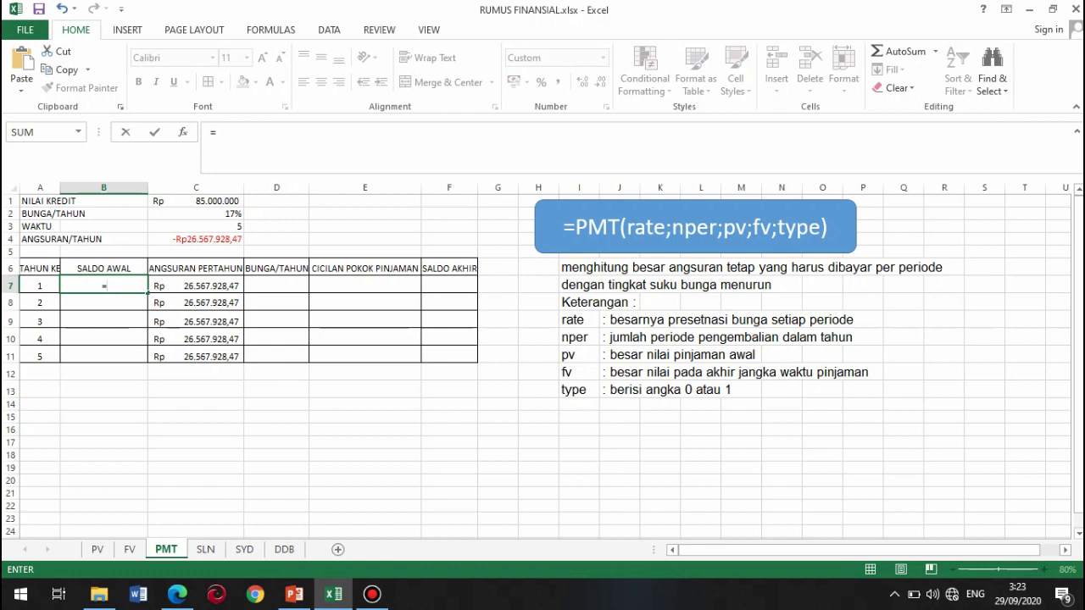
click(195, 201)
key(Return)
- Calculate the year 1 interest in D7 with =$C$2*B7 and fill the formula down to D11
click(276, 286)
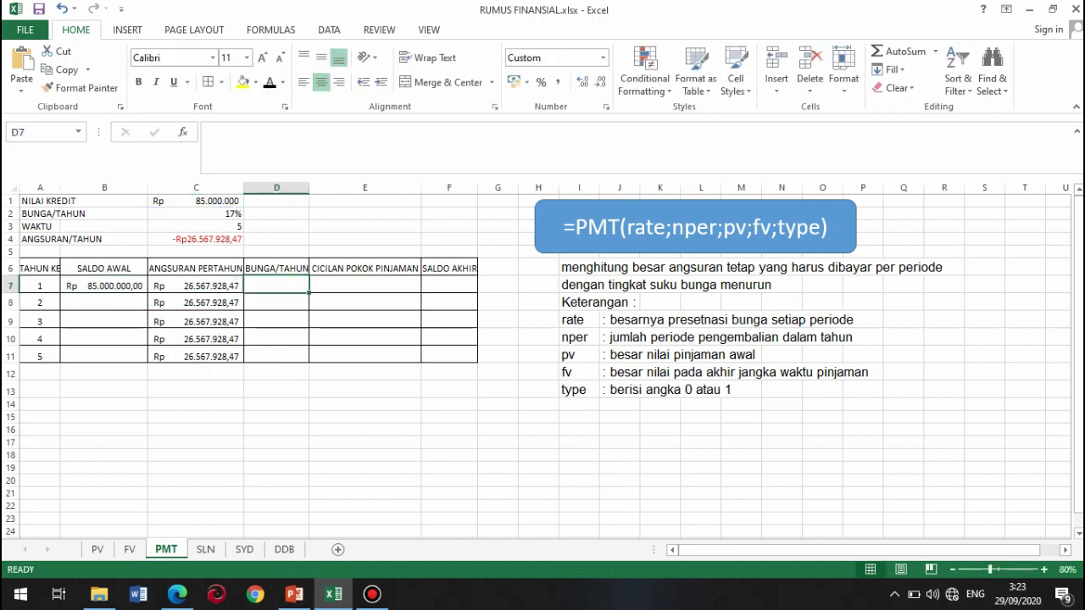
text(=)
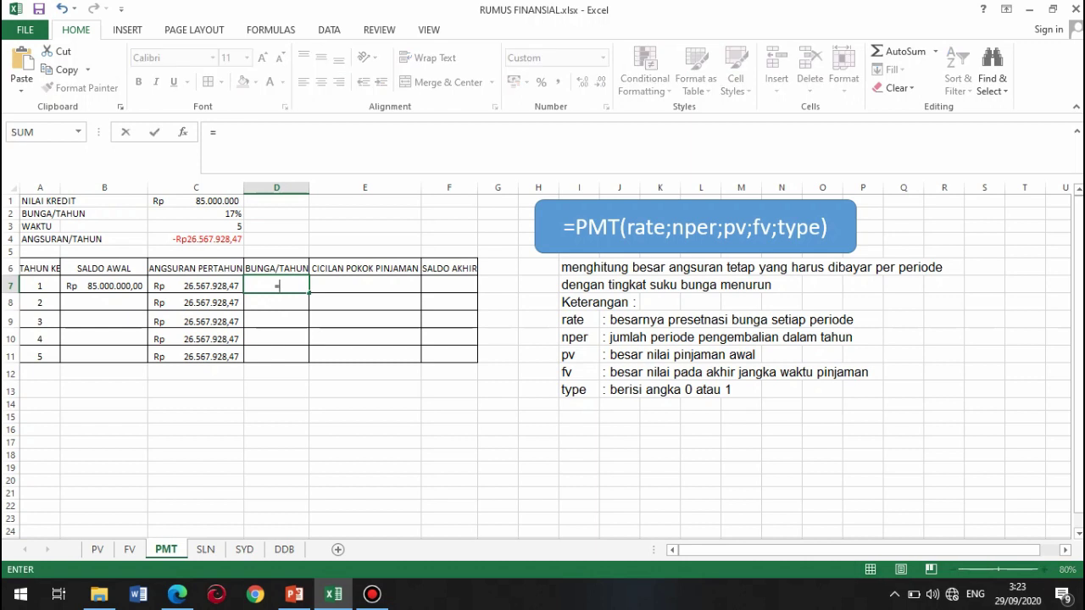
click(196, 213)
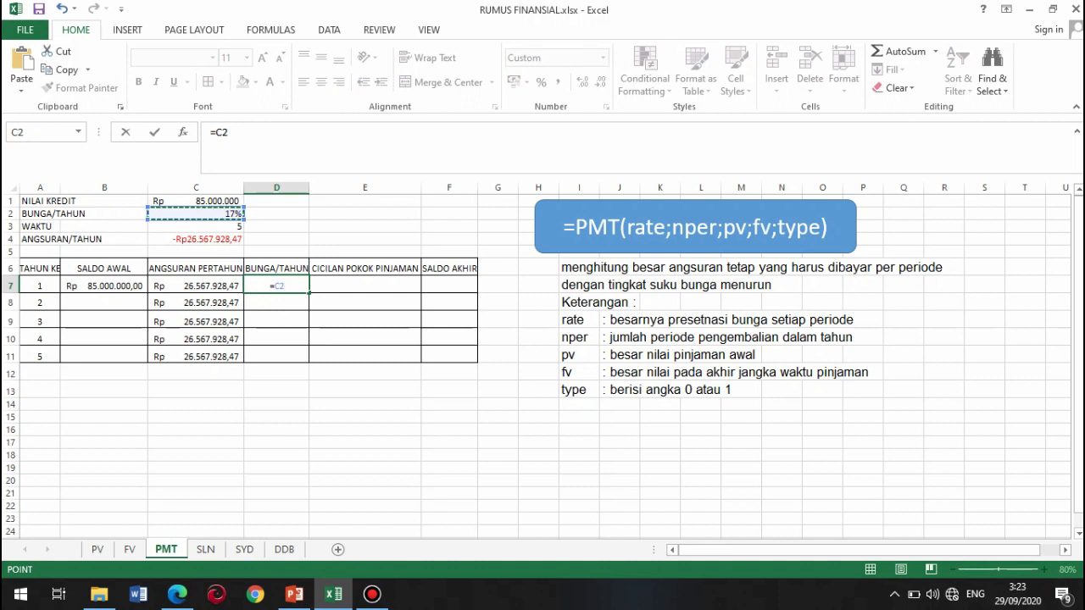
key(F4)
text(*)
click(104, 287)
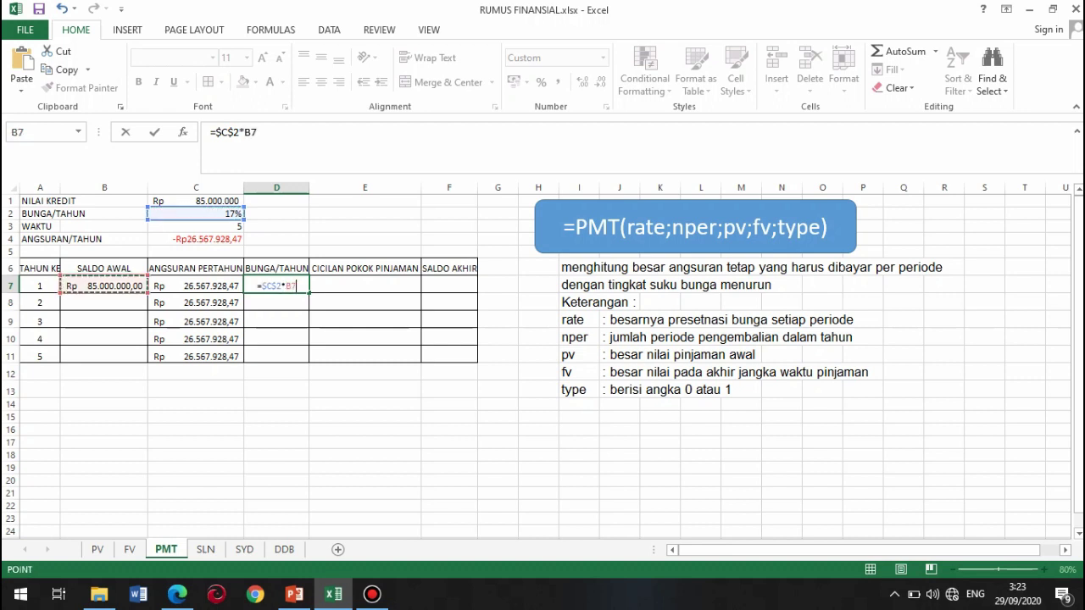
key(Return)
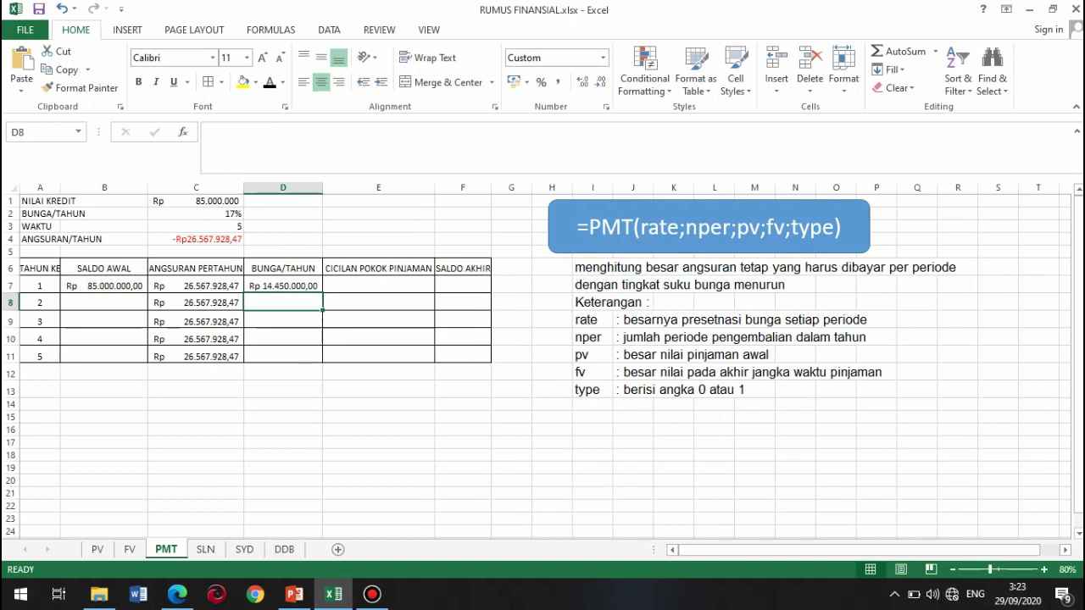
click(283, 286)
drag(322, 293, 322, 360)
- Calculate the year 1 principal repayment in E7 with =C7-D7 and fill the formula down to E11
click(378, 286)
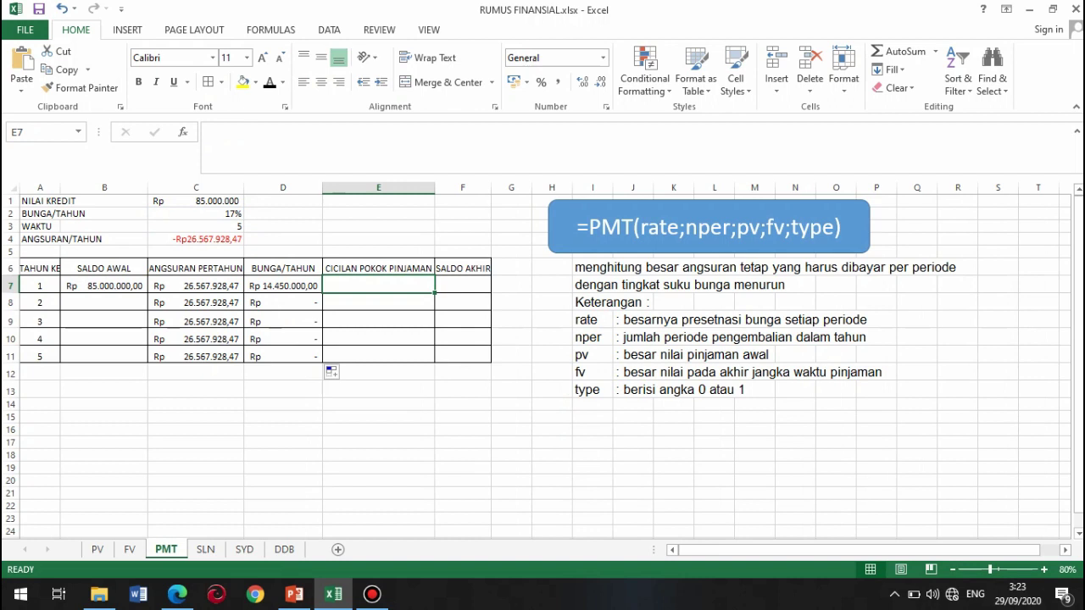
text(=)
click(196, 287)
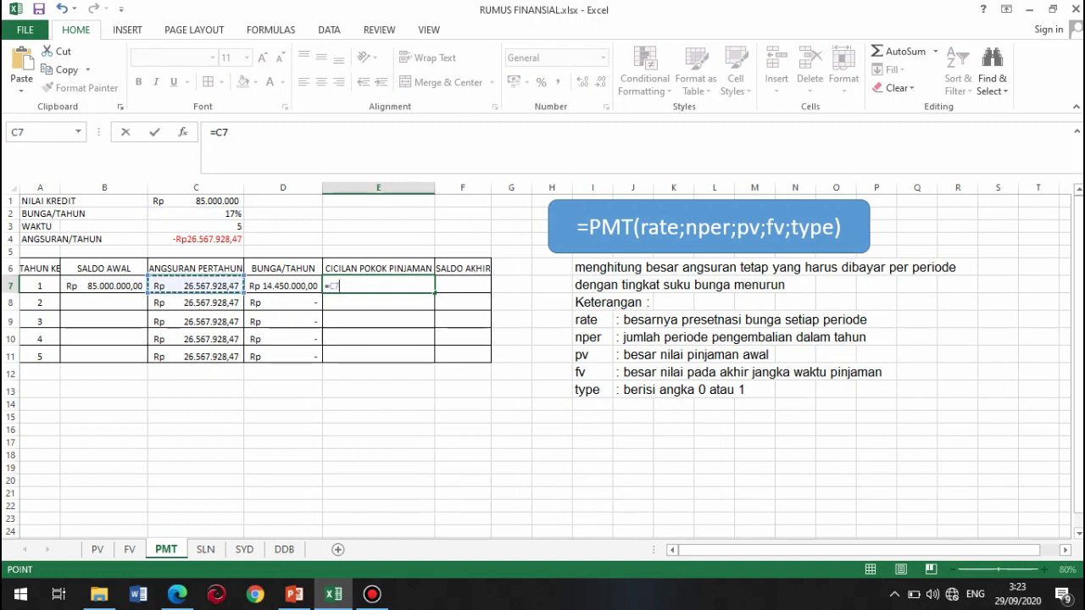
text(-)
click(283, 287)
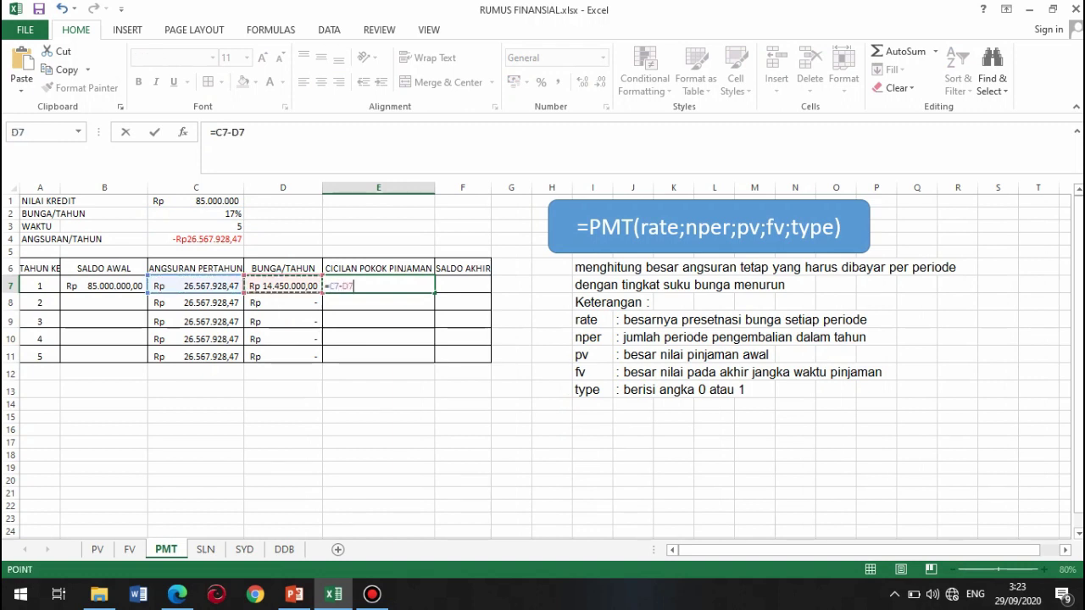
key(Return)
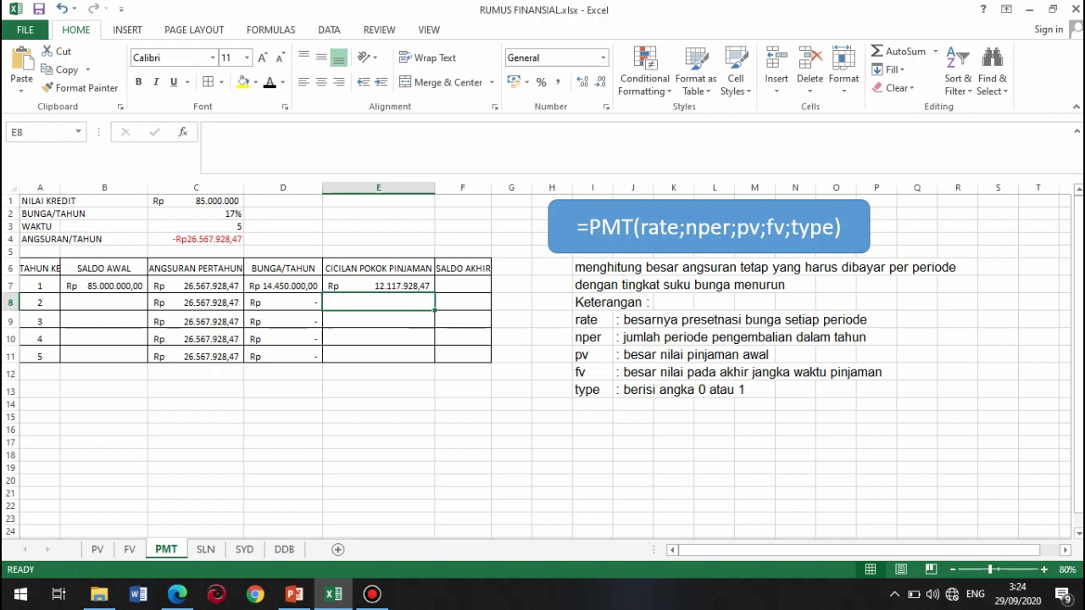
click(378, 286)
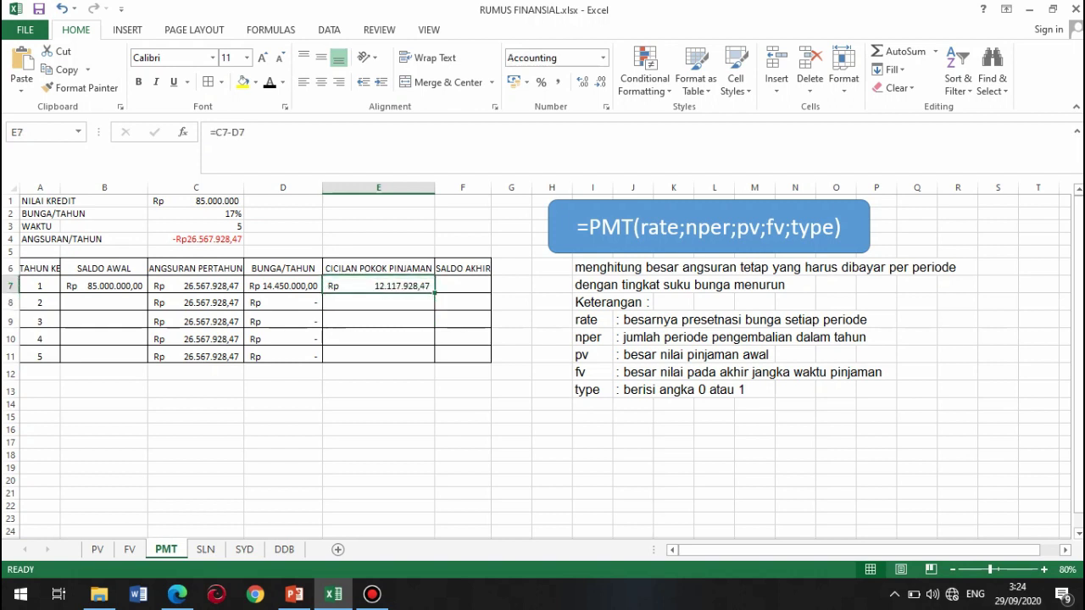
drag(435, 290, 435, 361)
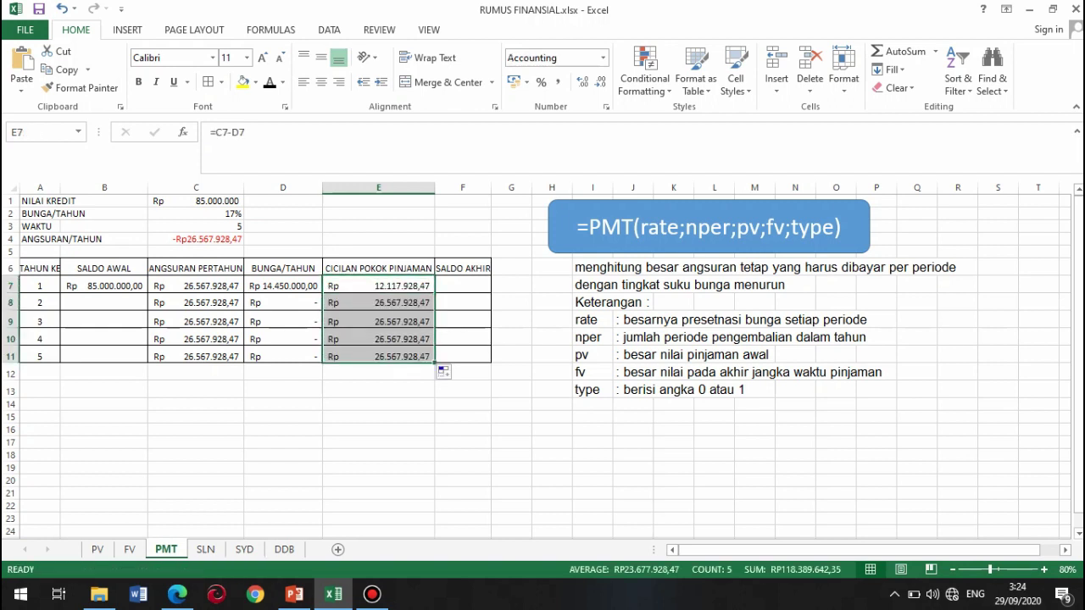
- Calculate the year 1 closing balance in F7 with =B7-E7 and widen column F to fit its contents
click(463, 287)
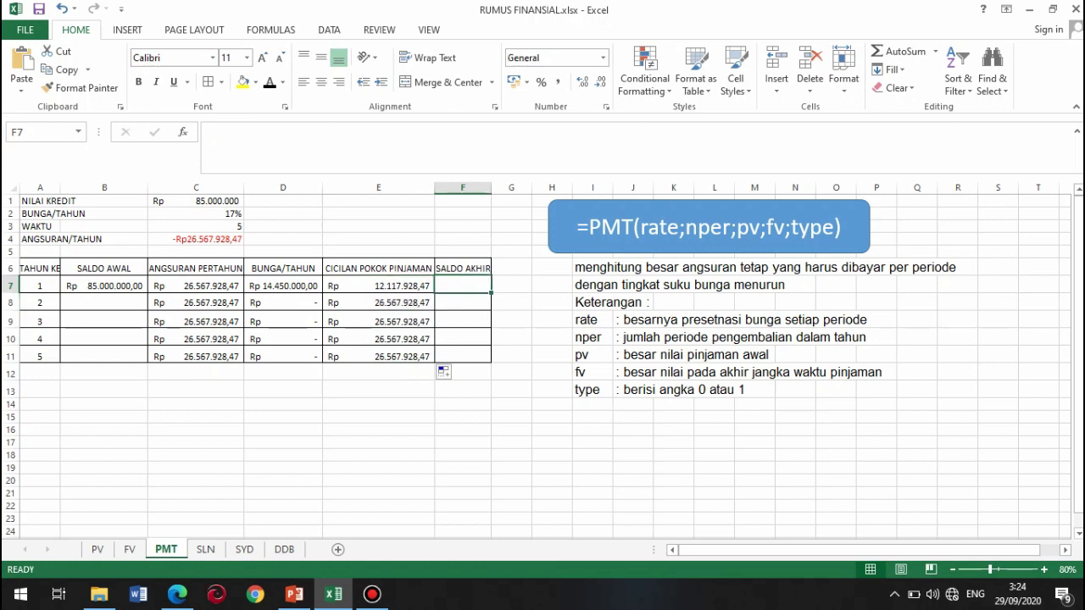
drag(490, 187, 501, 187)
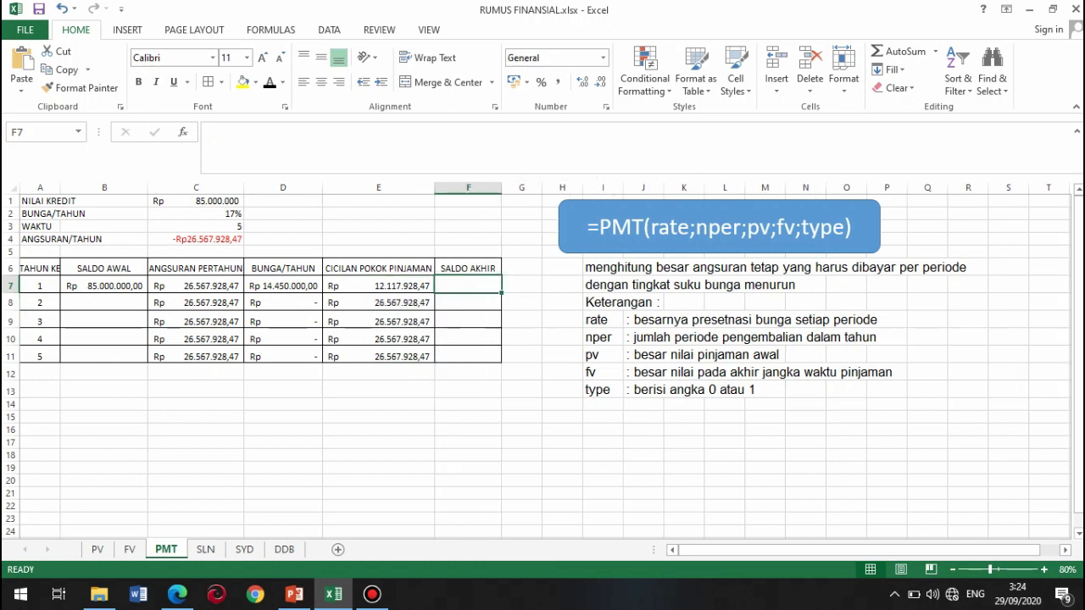
text(=)
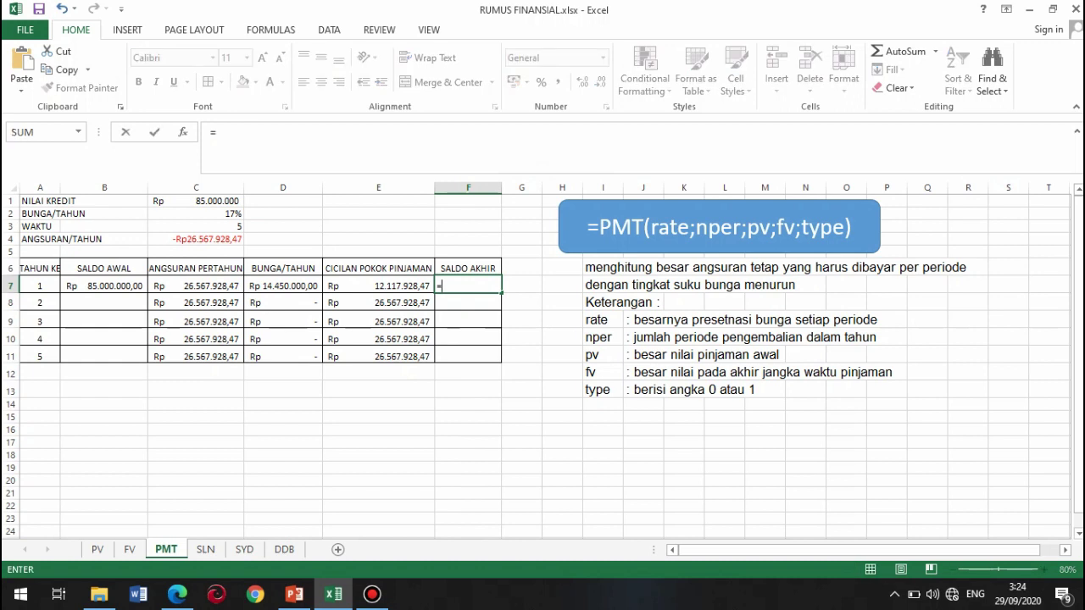
click(104, 285)
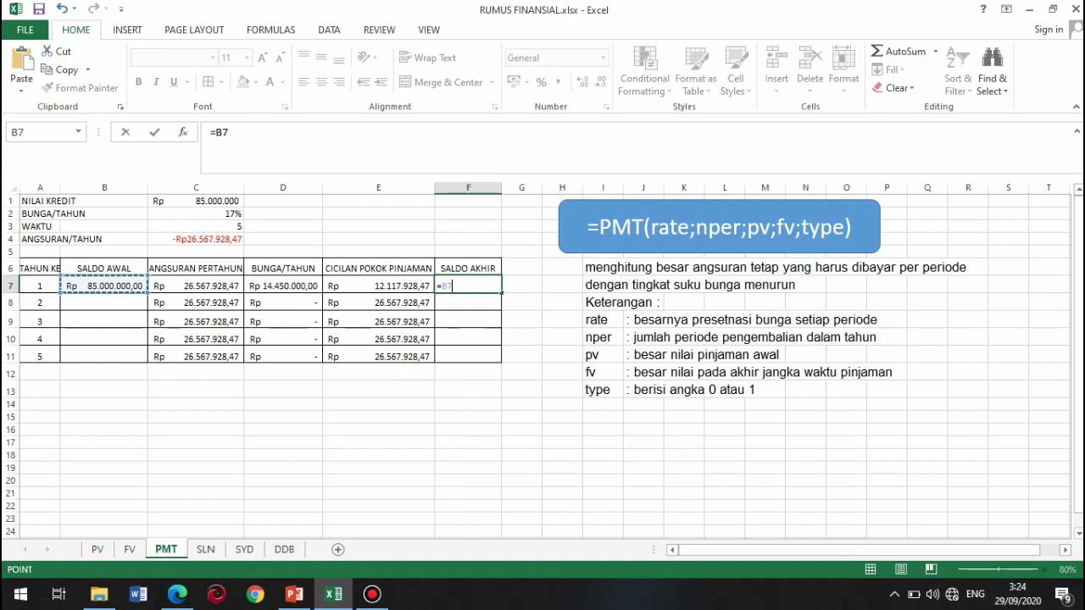
text(-)
key(Left)
key(Return)
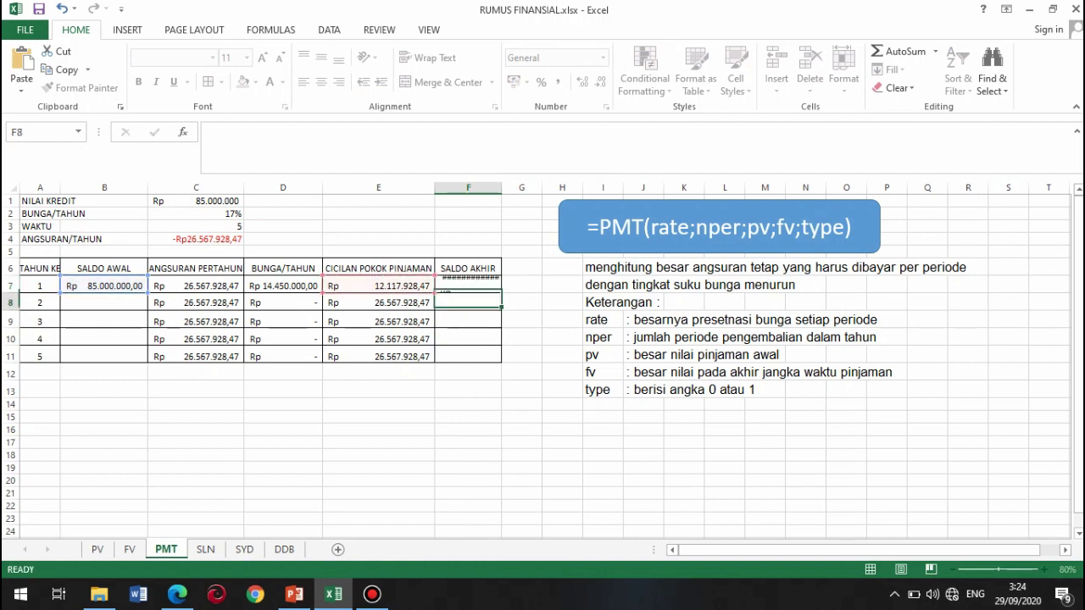
double_click(502, 188)
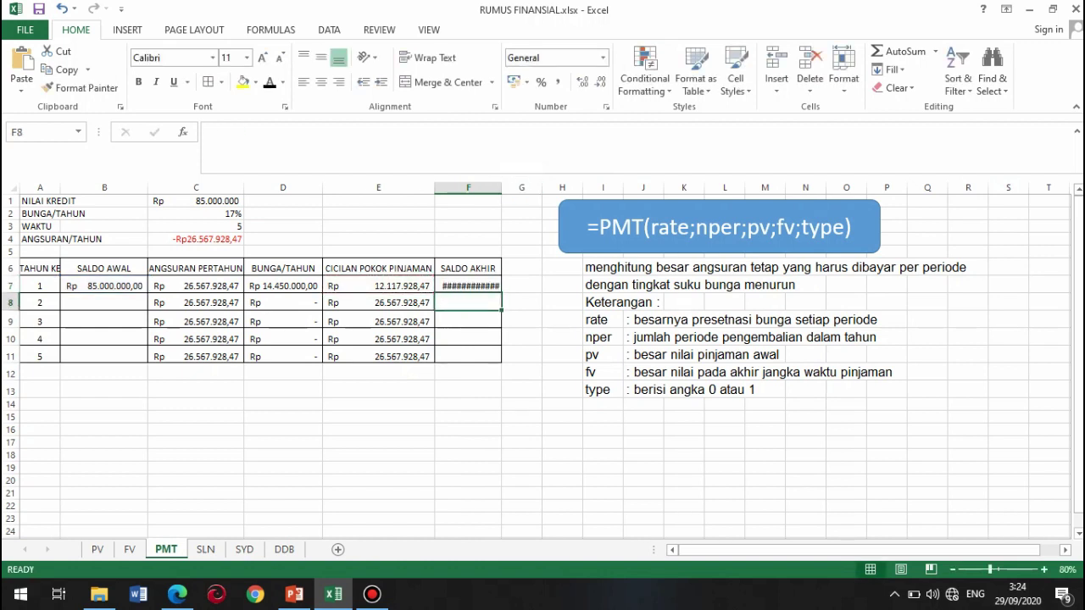
key(Up)
key(ctrl+c)
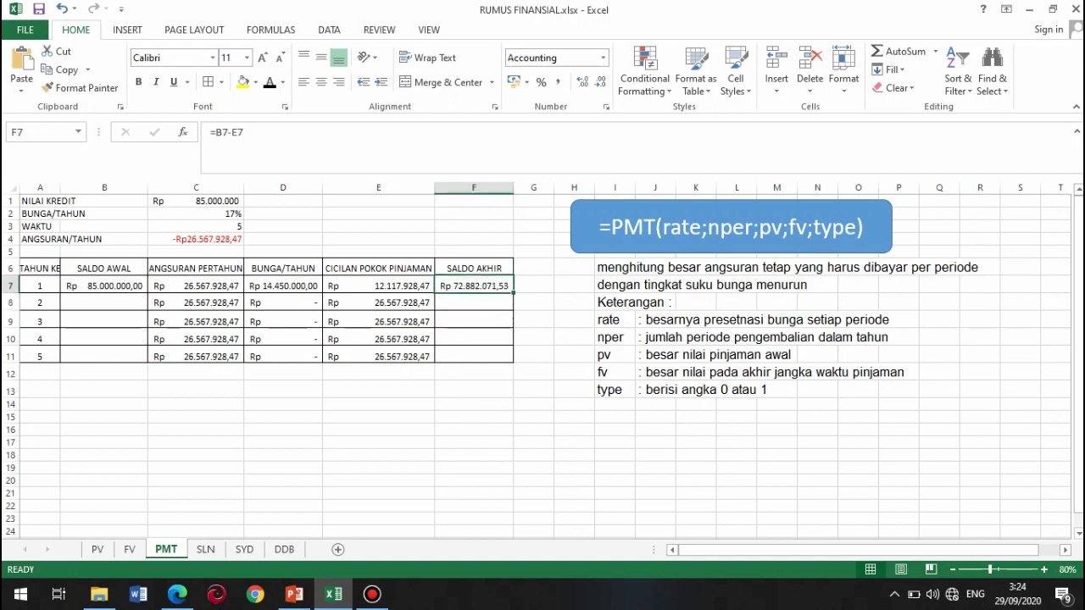
- Set the year 2 opening balance in B8 to the previous closing balance with =F7 and fill the formula down to B11
click(104, 302)
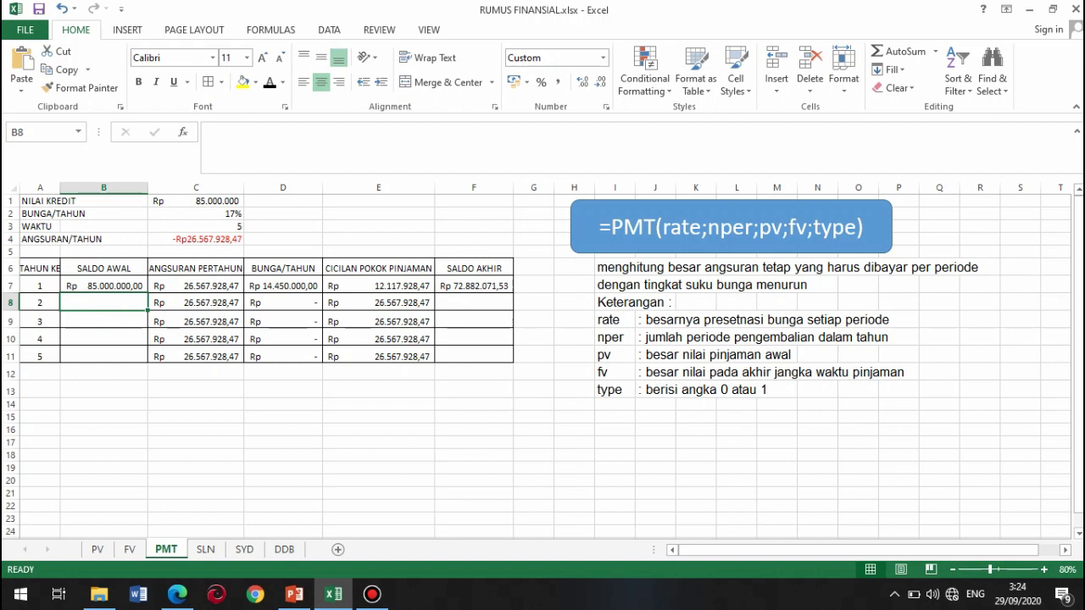
text(=)
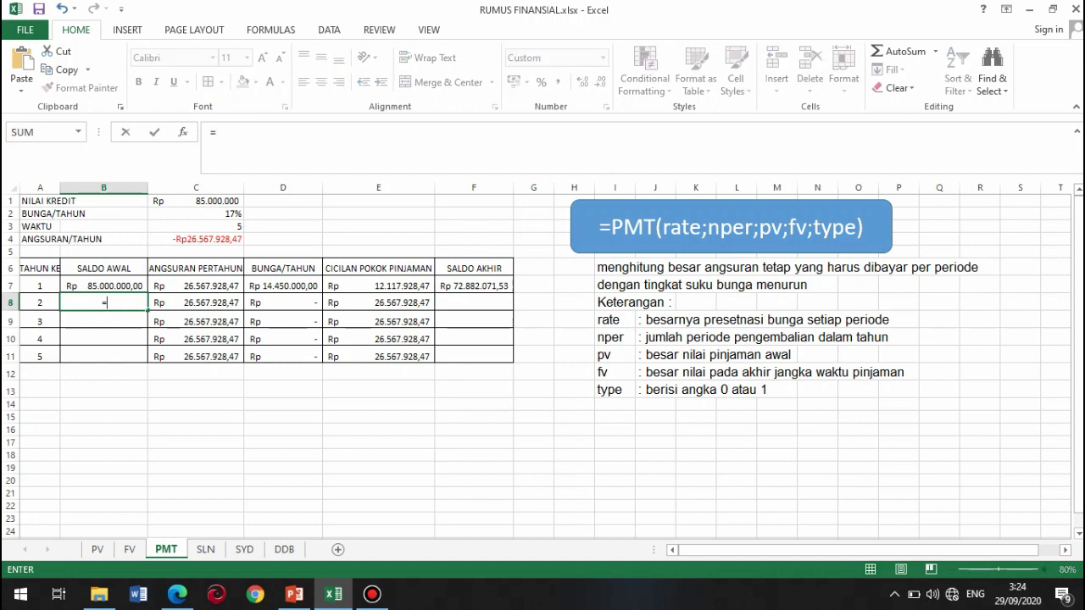
click(474, 285)
key(Return)
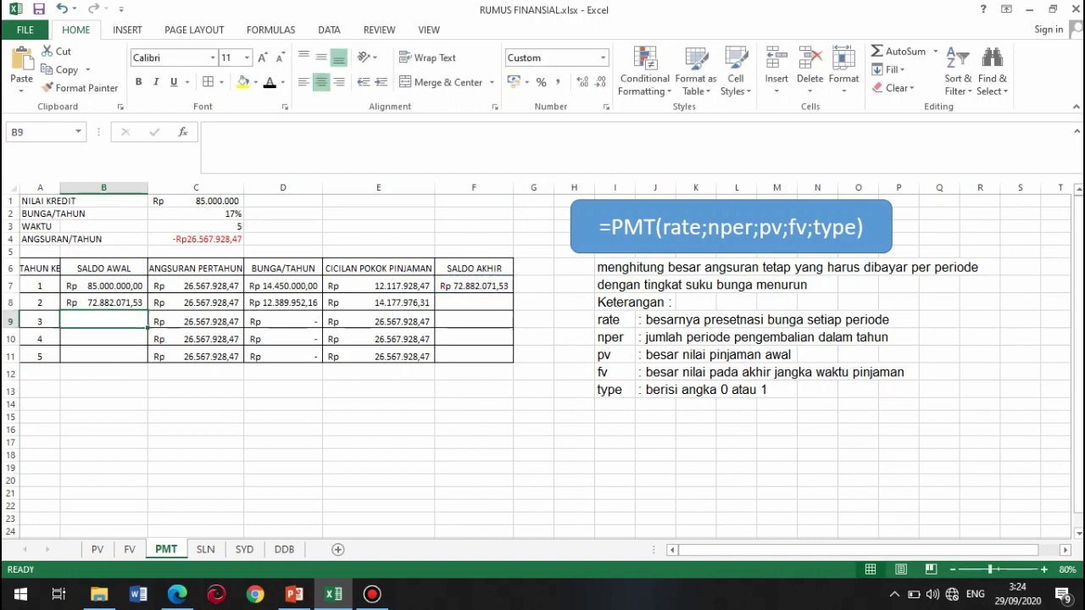
click(103, 303)
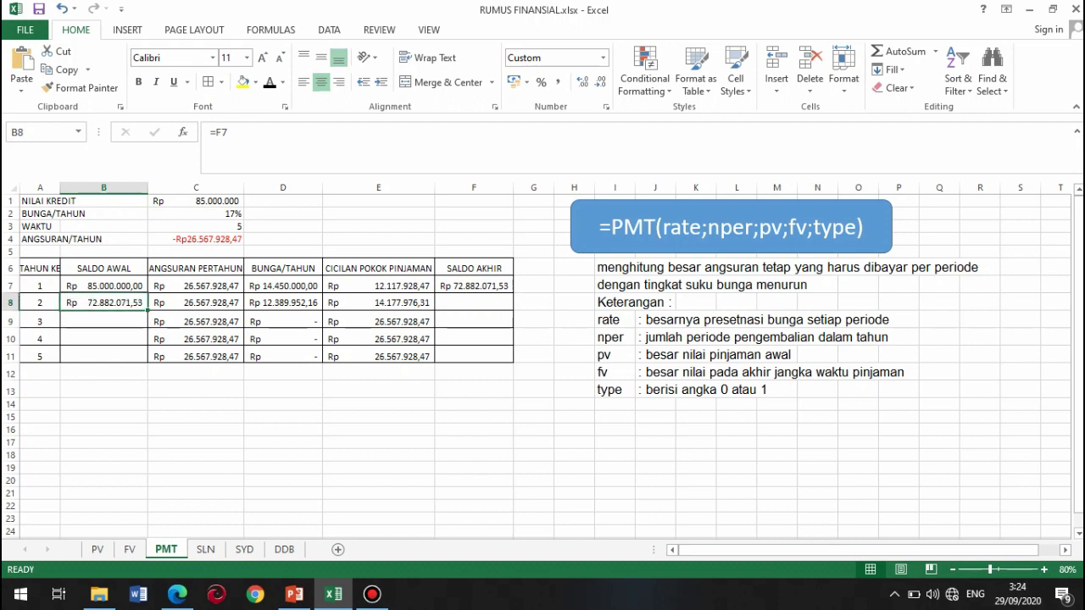
drag(147, 310, 149, 380)
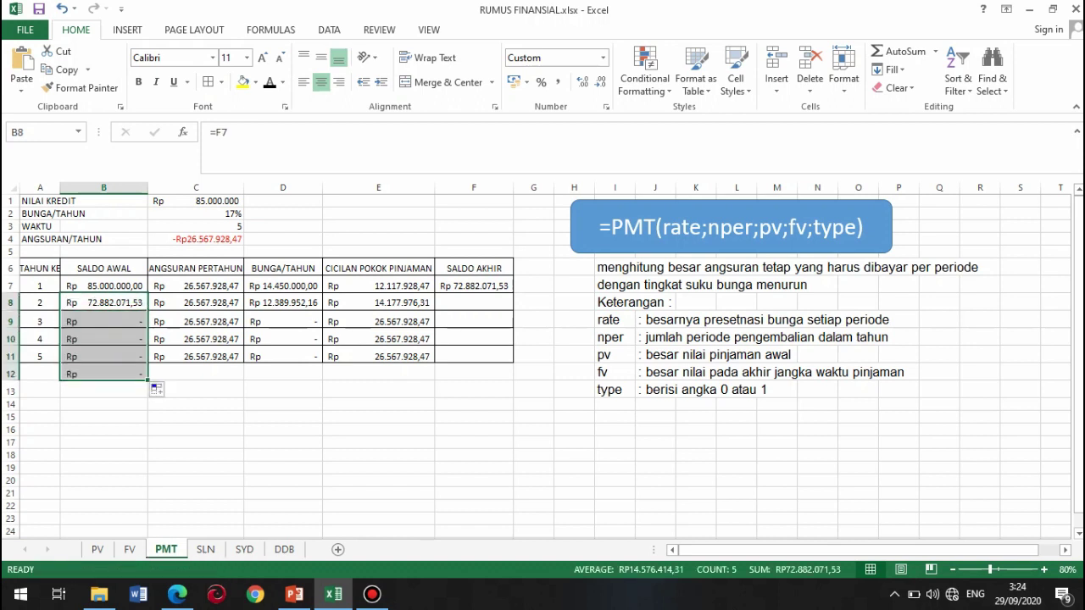
key(ctrl+z)
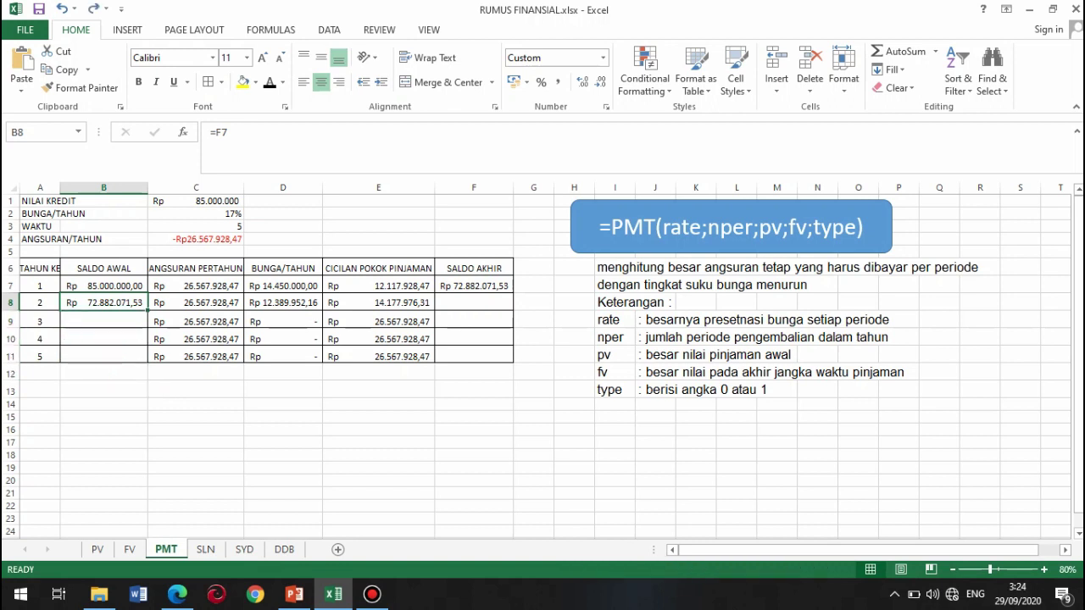
drag(147, 310, 149, 364)
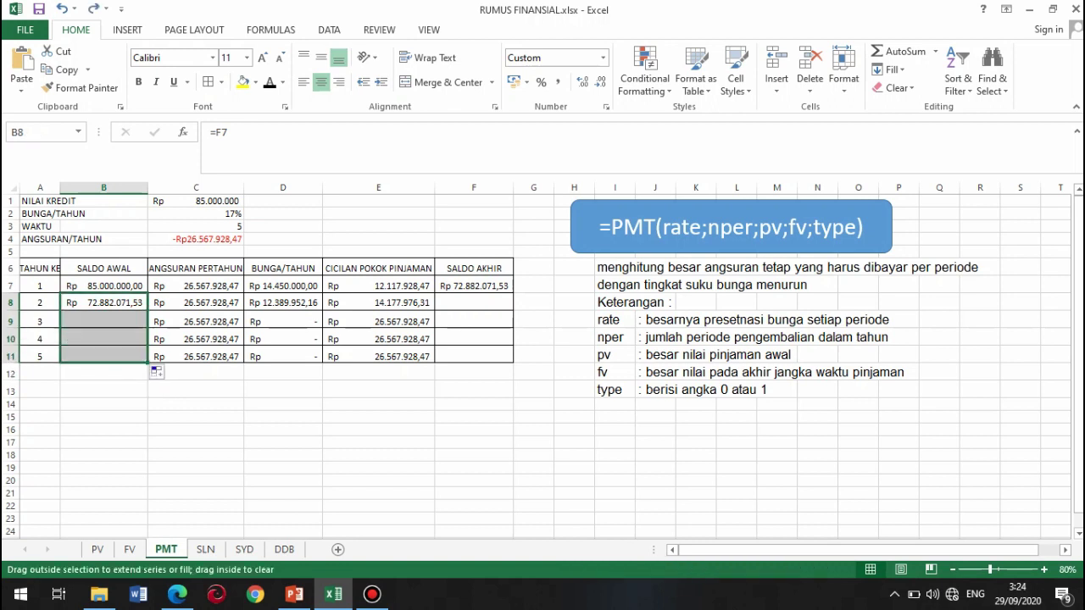
- Fill the closing balance formula from F7 down to F11
click(479, 287)
drag(513, 293, 512, 364)
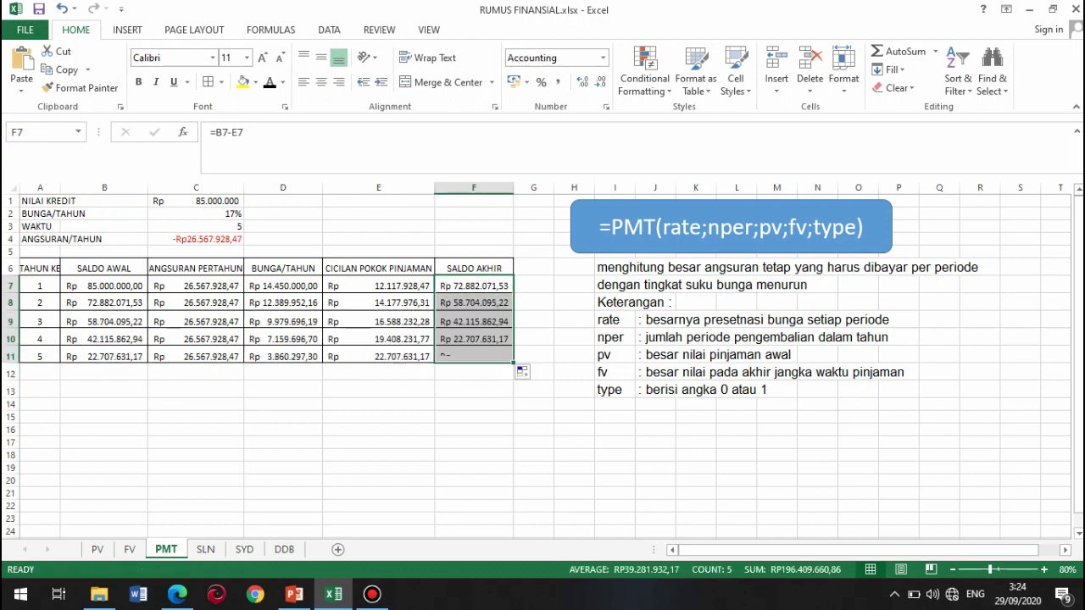
click(473, 429)
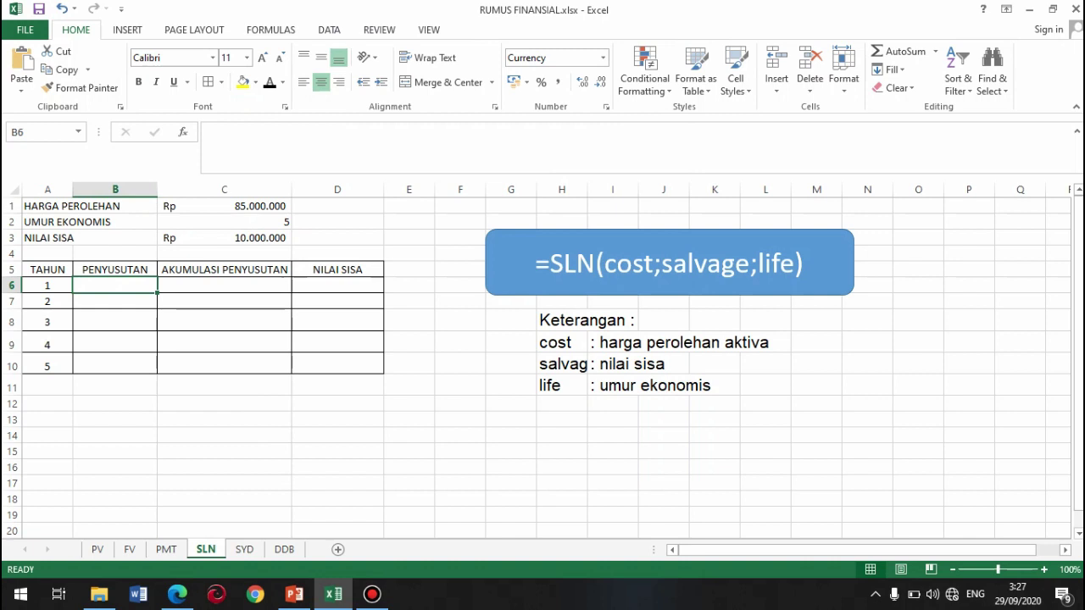
- Calculate the year 1 depreciation in B6 of the SLN sheet with =SLN($C$1;$C$3;$C$2) and fill it down to B10
text(=S)
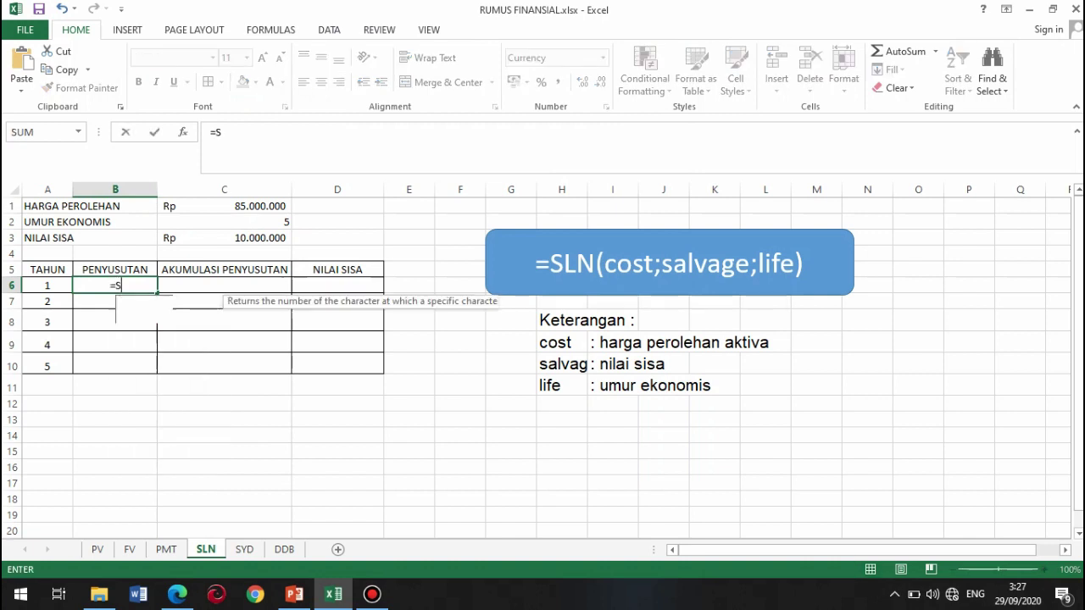
text(LN()
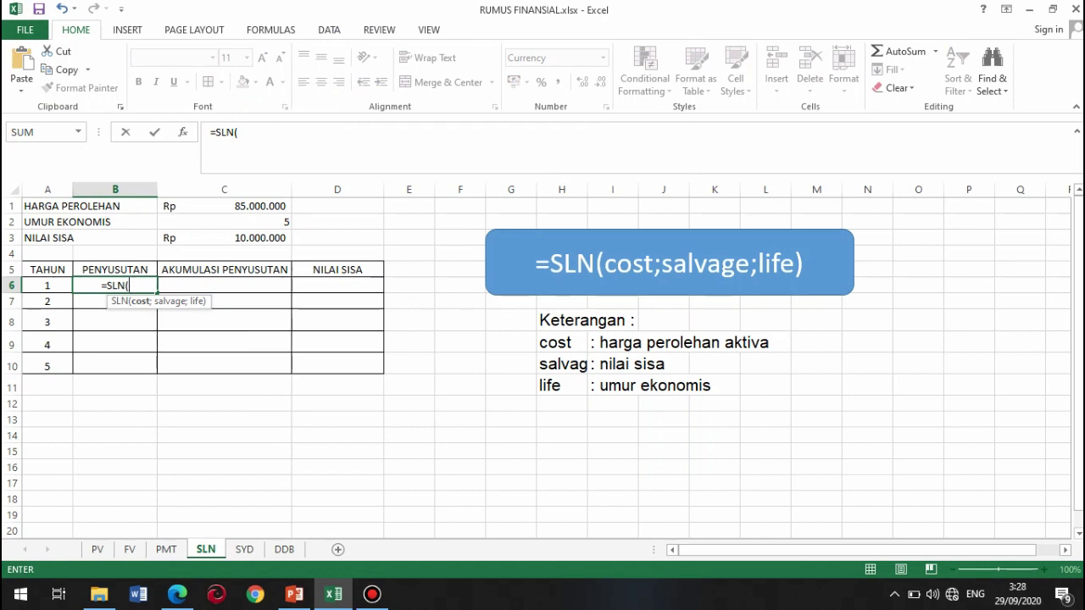
click(224, 206)
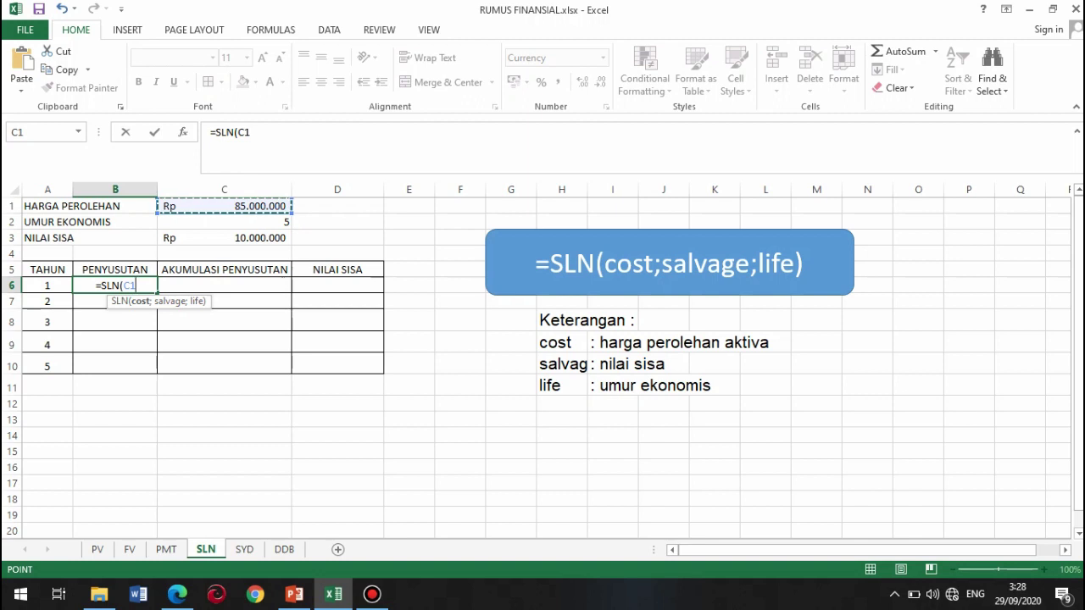
key(F4)
text(;)
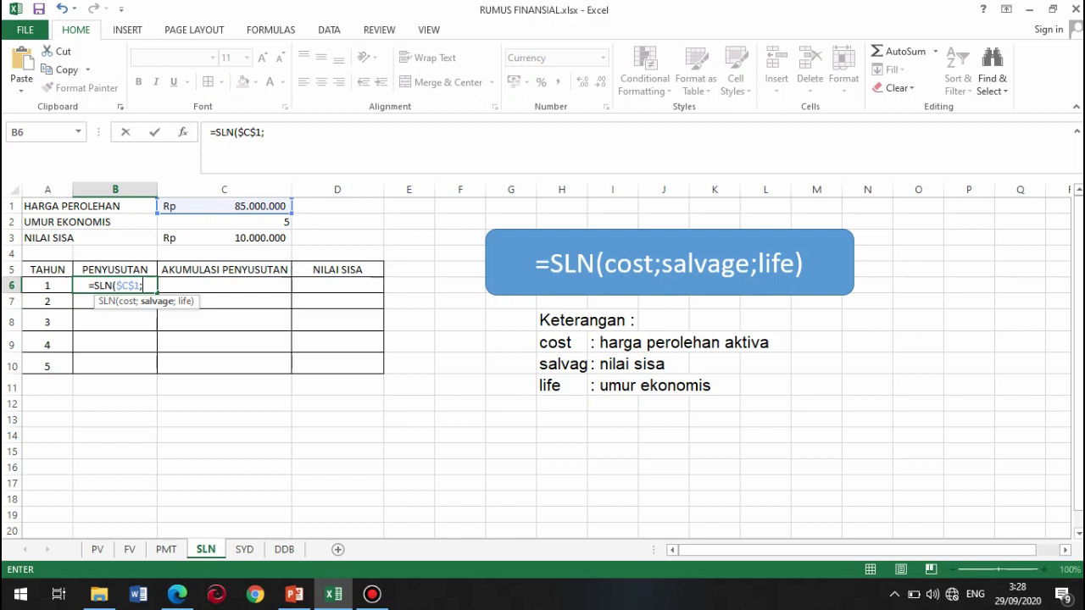
click(224, 238)
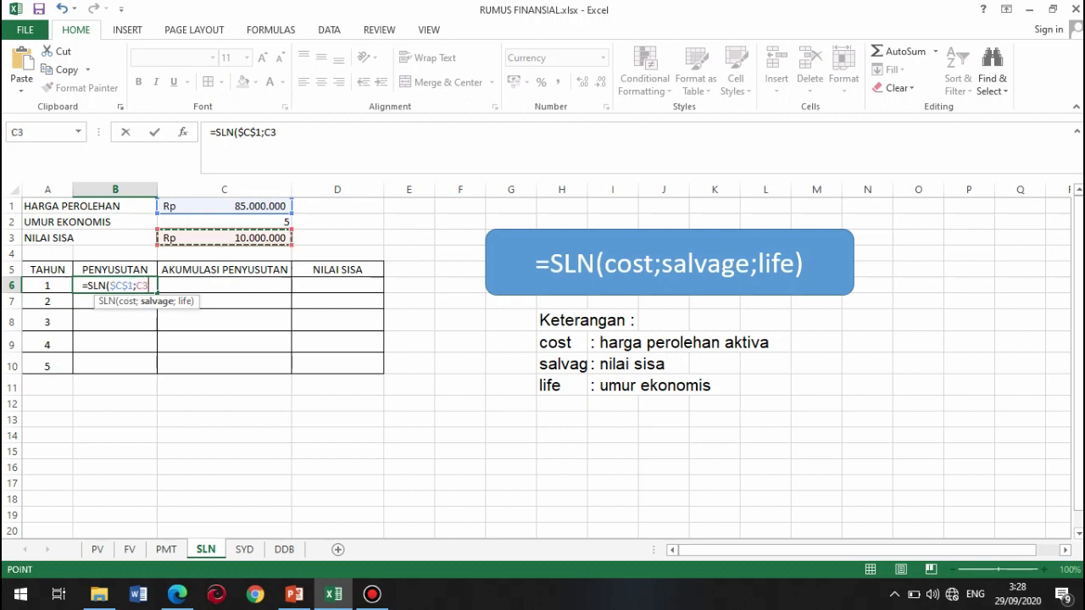
key(F4)
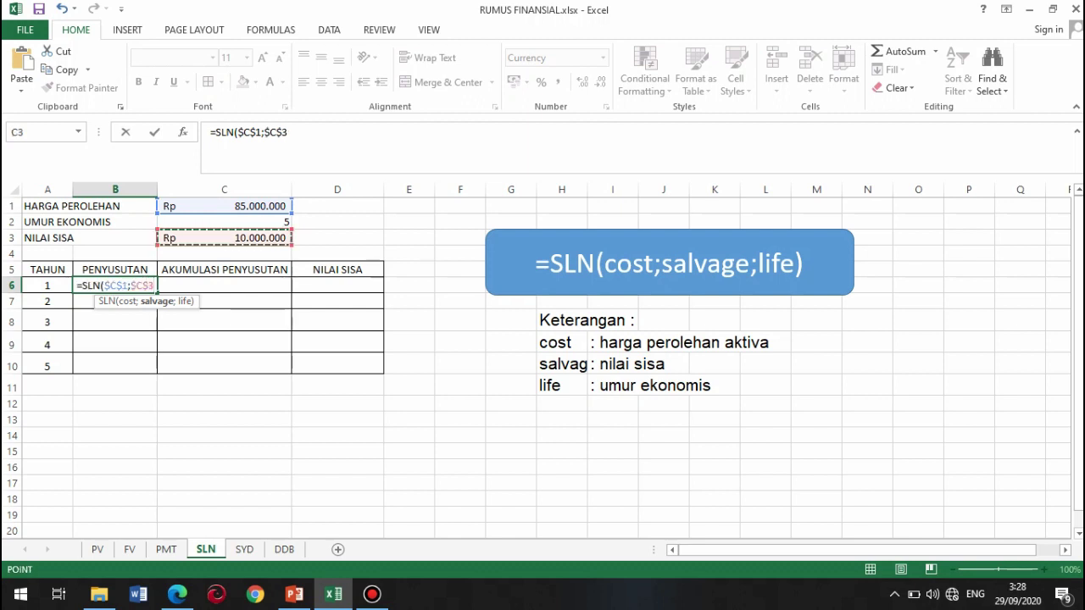
text(;)
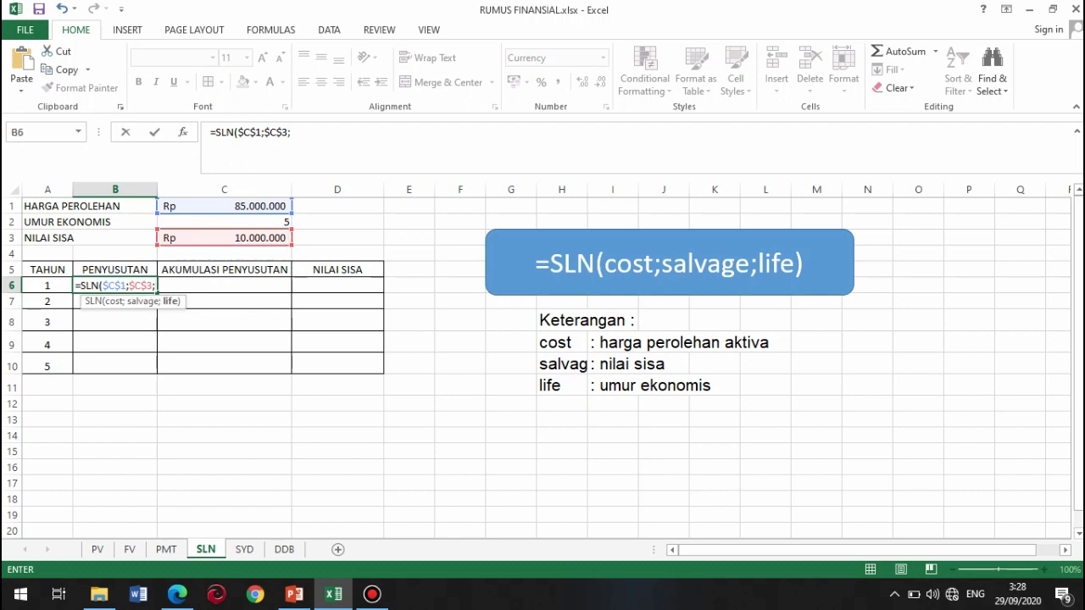
click(223, 222)
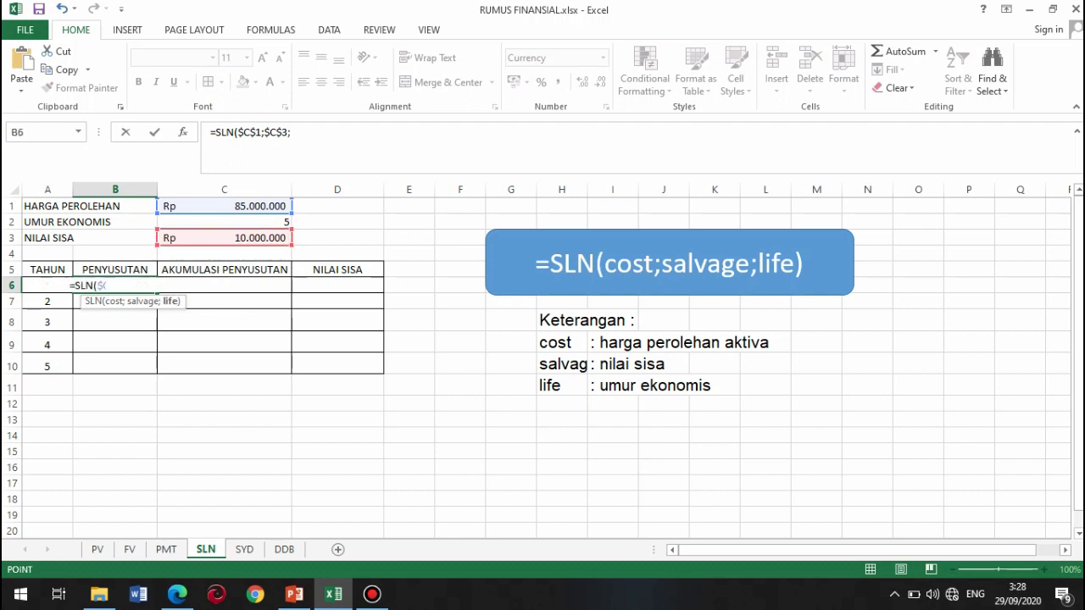
key(F4)
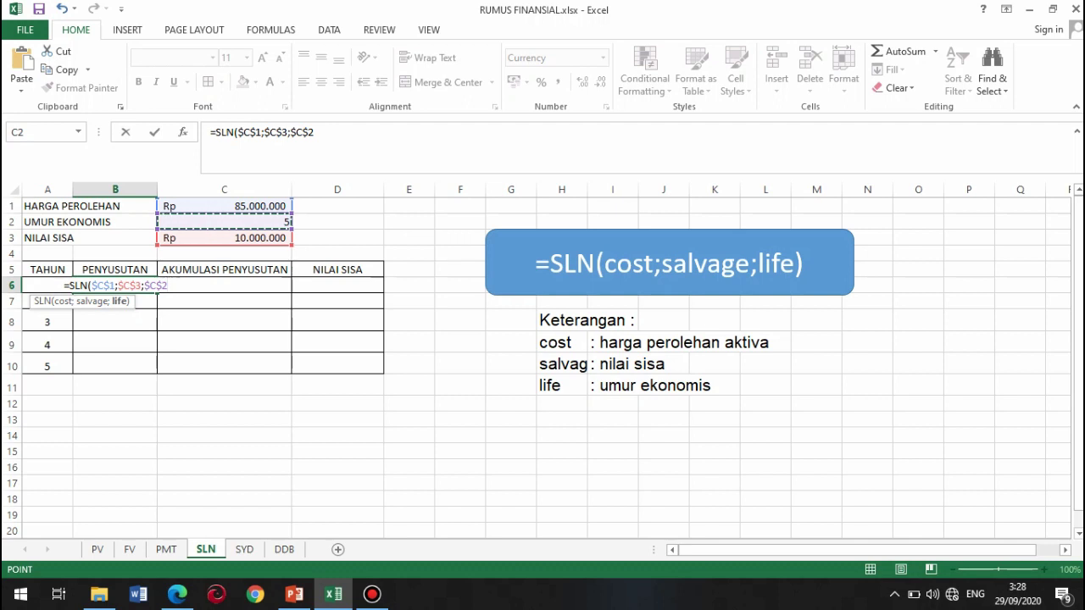
text())
key(Return)
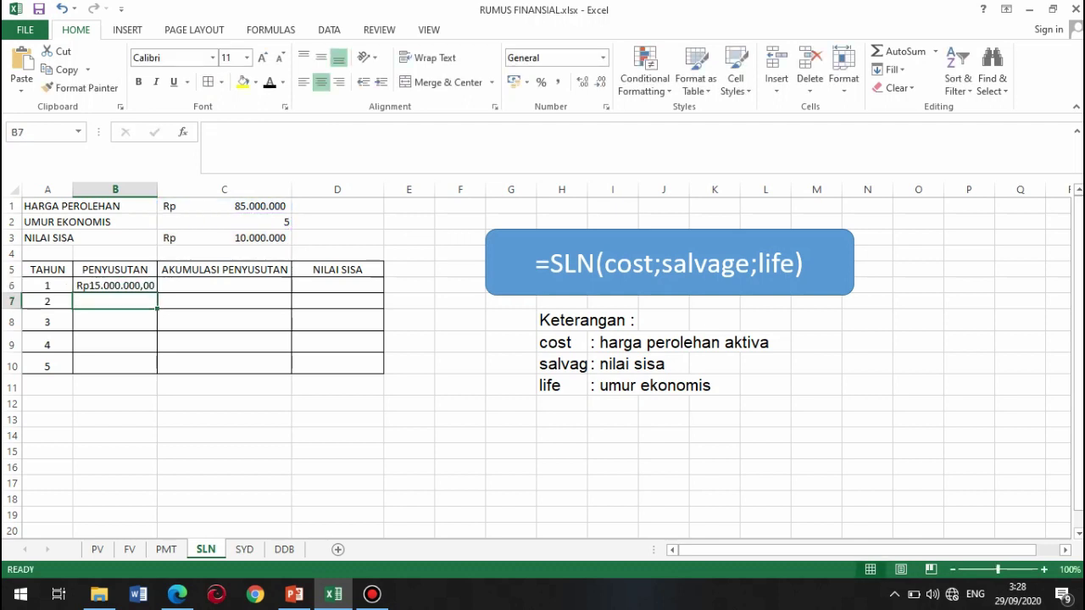
key(Up)
drag(156, 293, 144, 366)
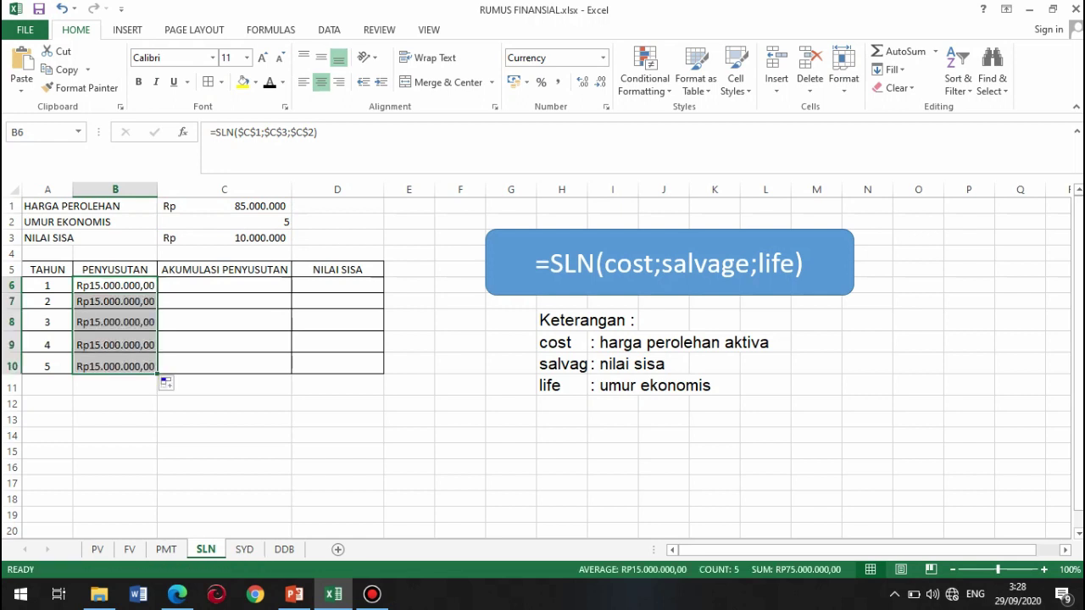
- Set the year 1 accumulated depreciation in C6 to the year's depreciation with =B6
click(225, 285)
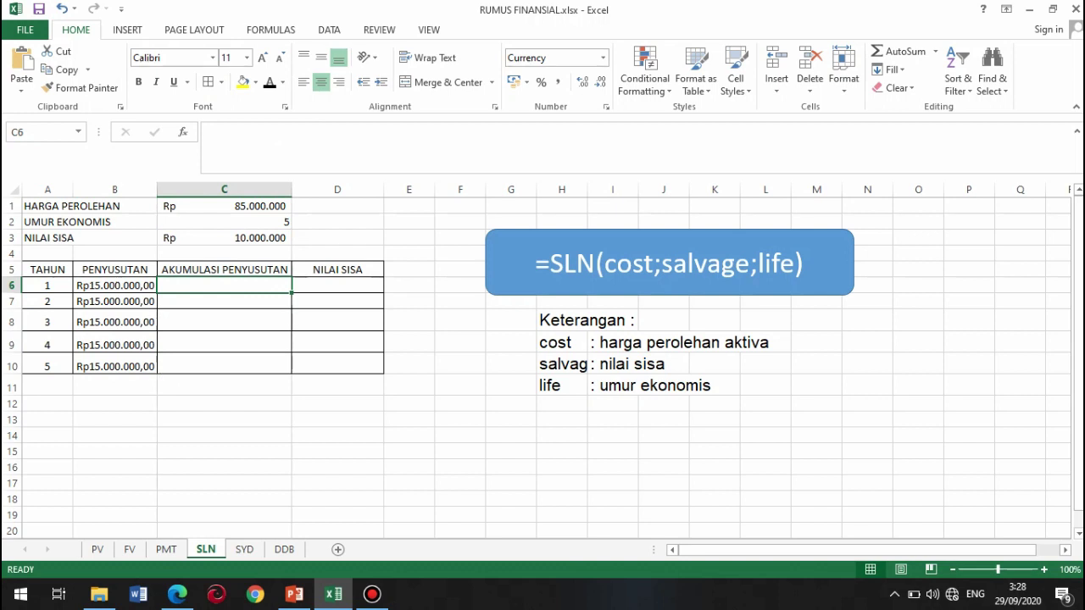
text(=)
key(Left)
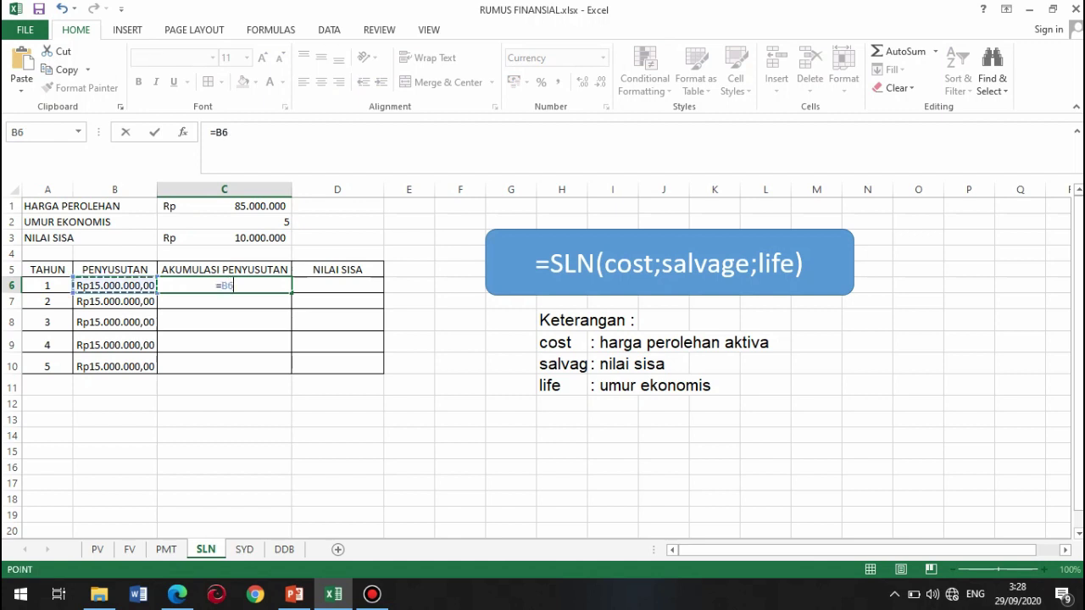
key(Return)
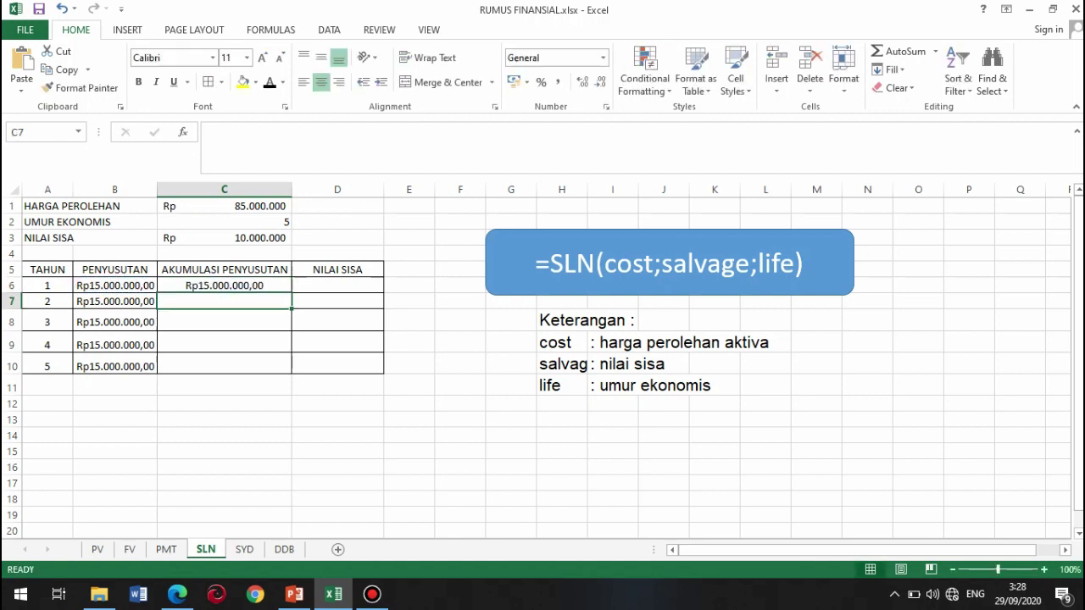
- Calculate the year 1 residual value in D6 of the SLN sheet with =$C$1-C6 and fill it down to D10
click(338, 286)
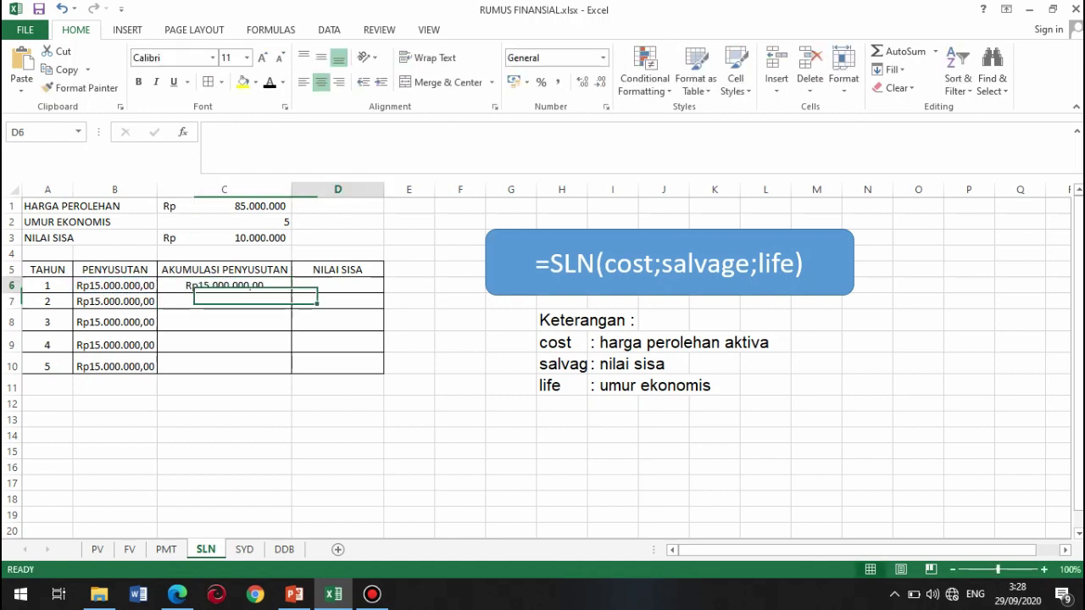
text(=)
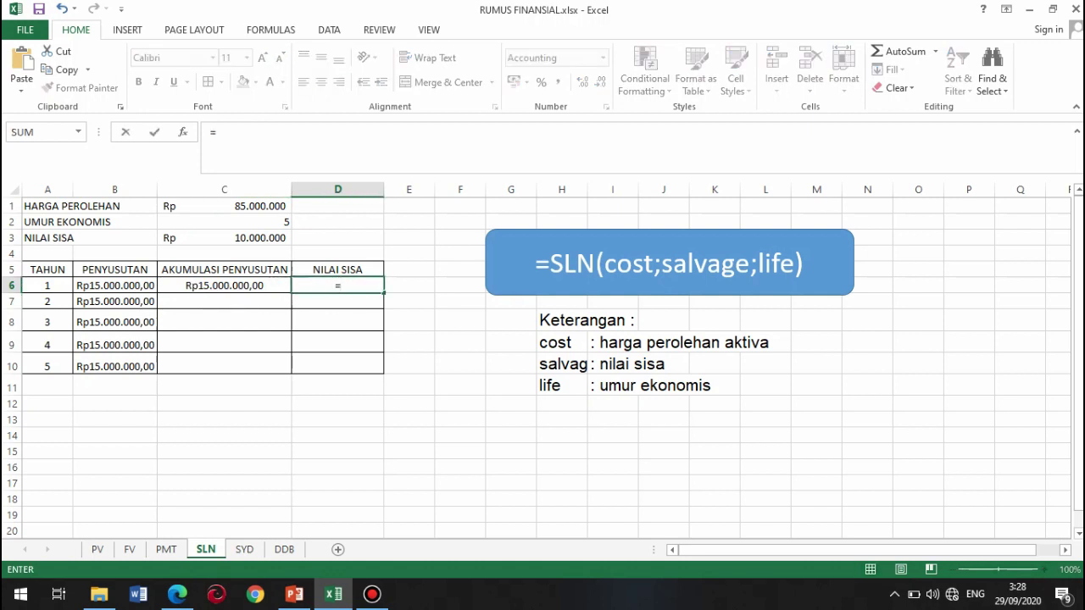
click(224, 206)
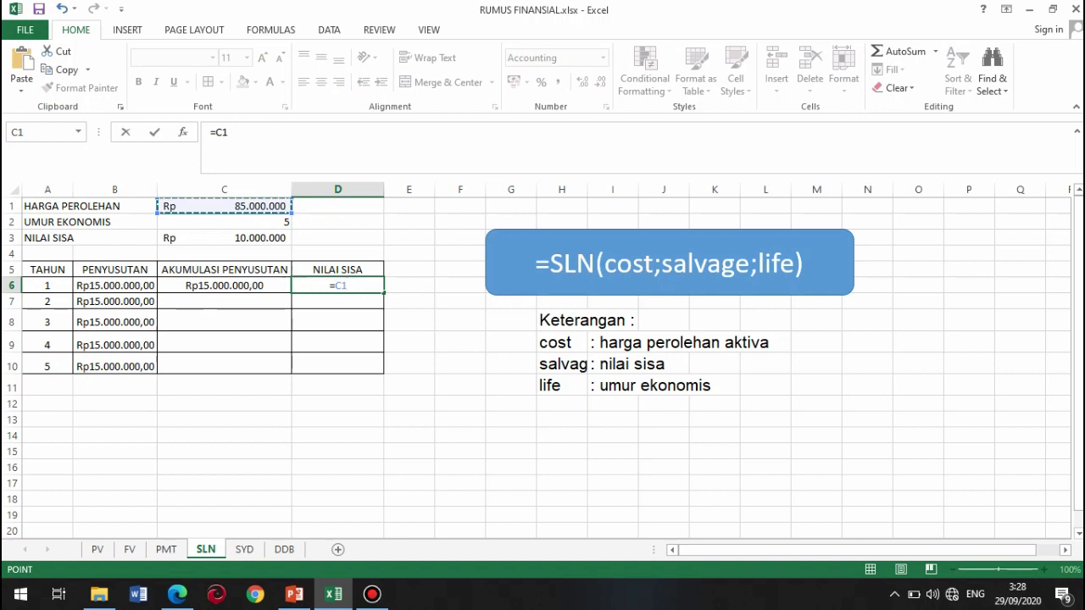
key(F4)
text(-)
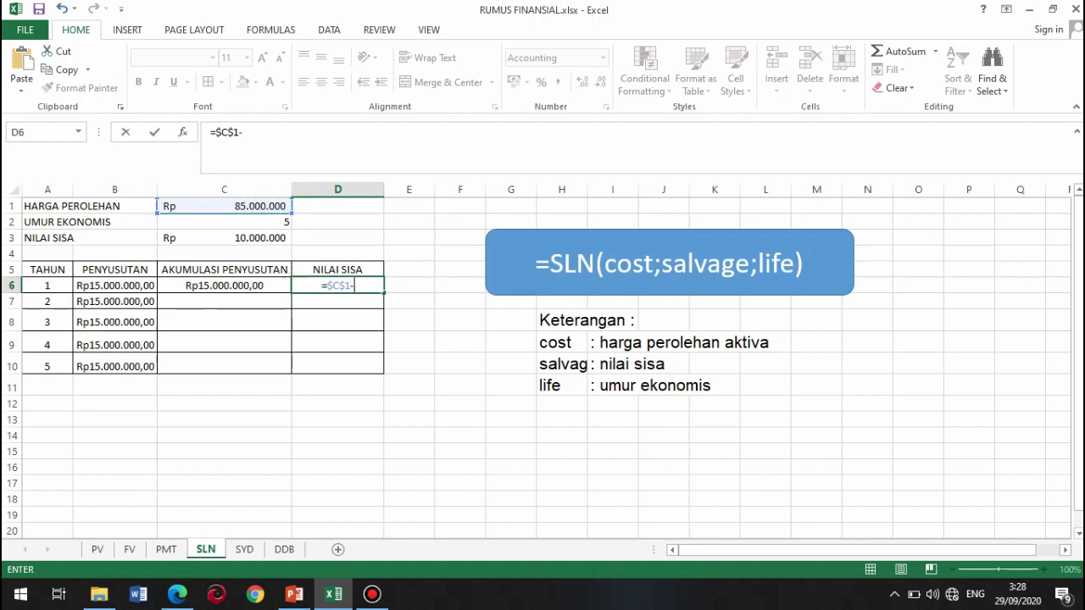
click(224, 286)
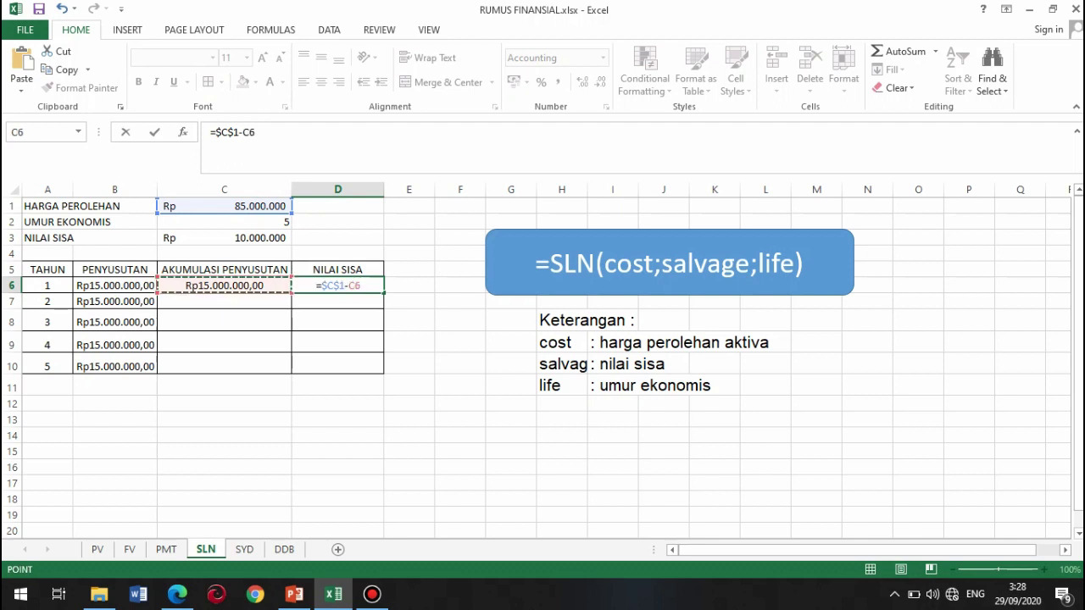
key(Return)
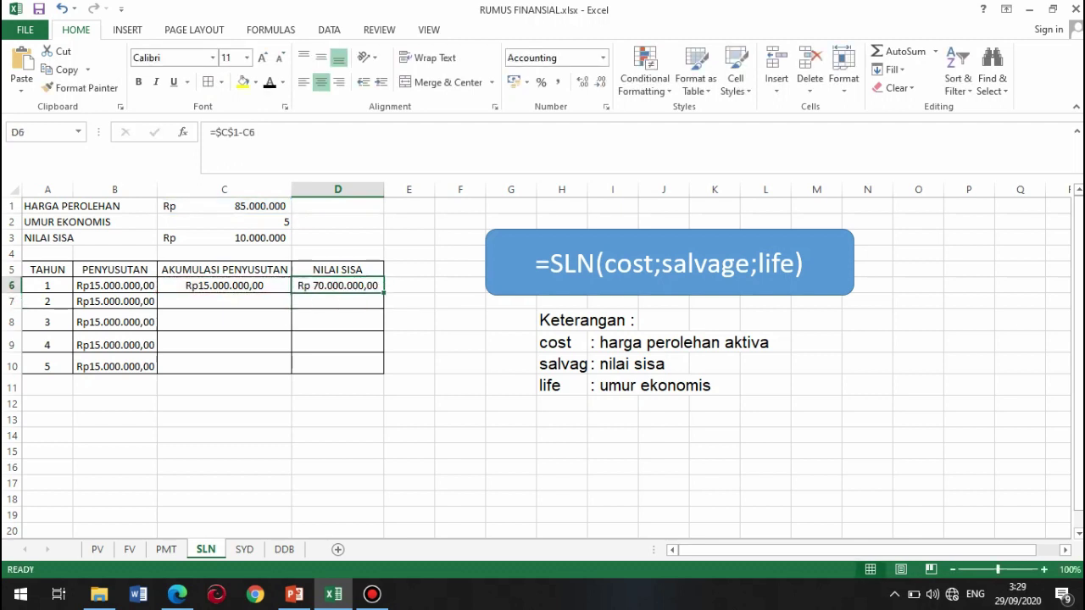
drag(383, 292, 383, 373)
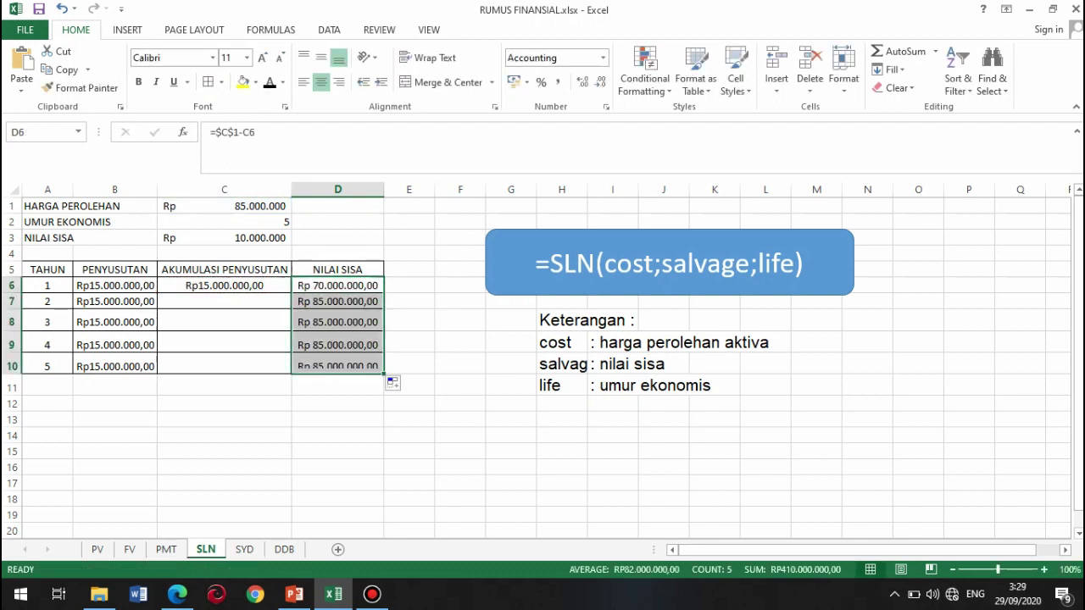
- Calculate the year 2 accumulated depreciation in C7 with =C6+B7 and fill the formula down to C10
key(Left)
key(Down)
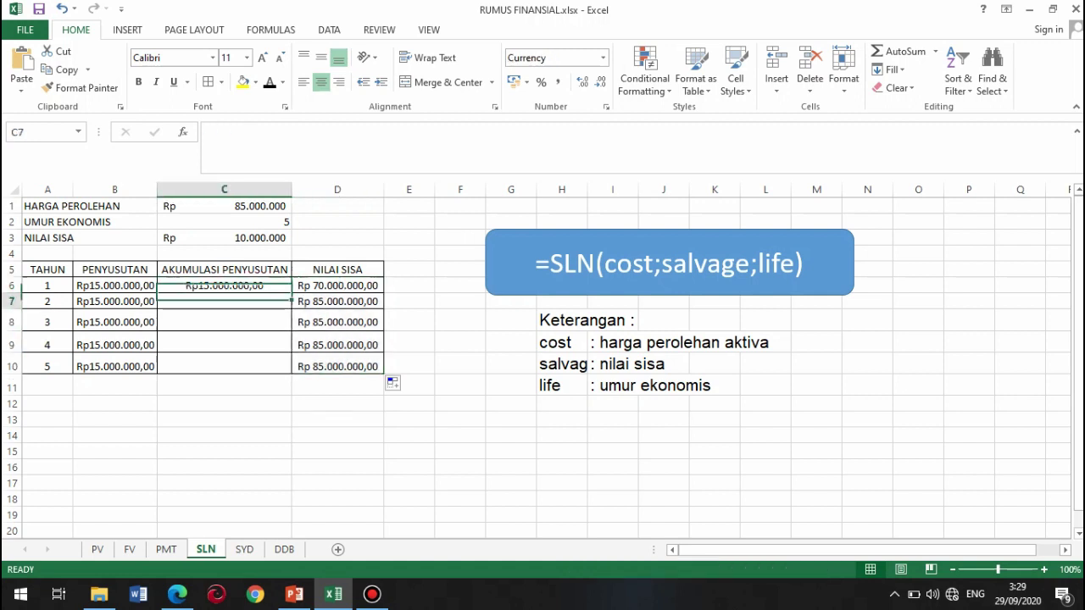
text(=)
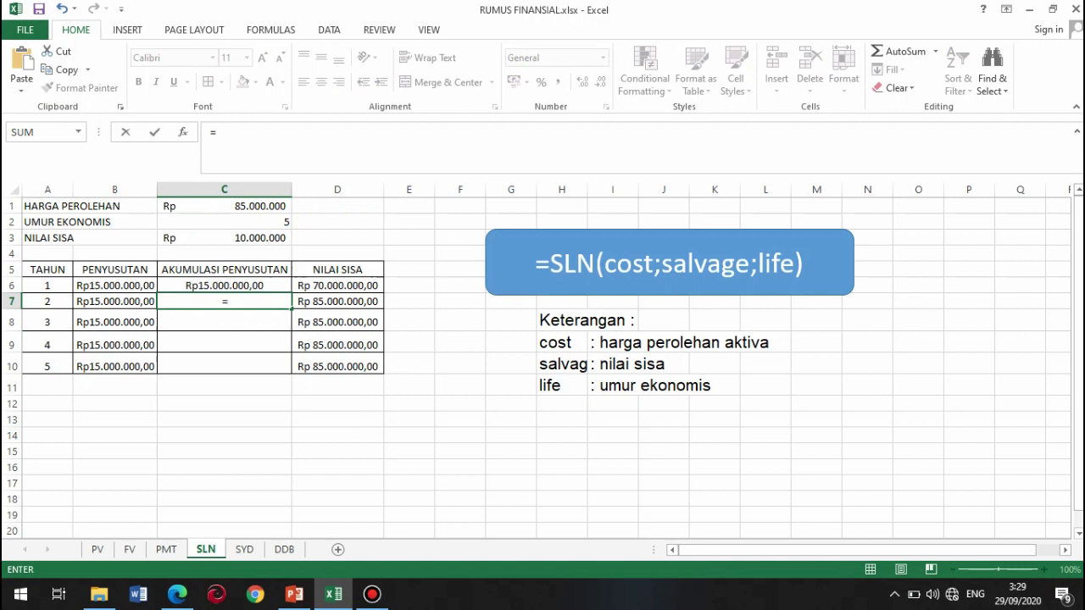
key(Up)
text(+)
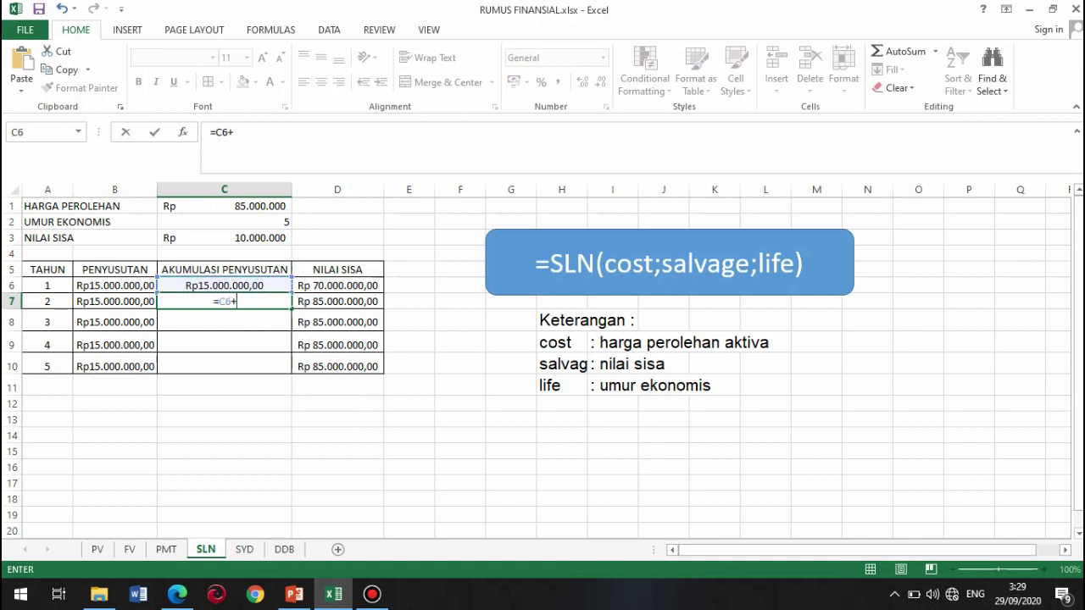
key(Left)
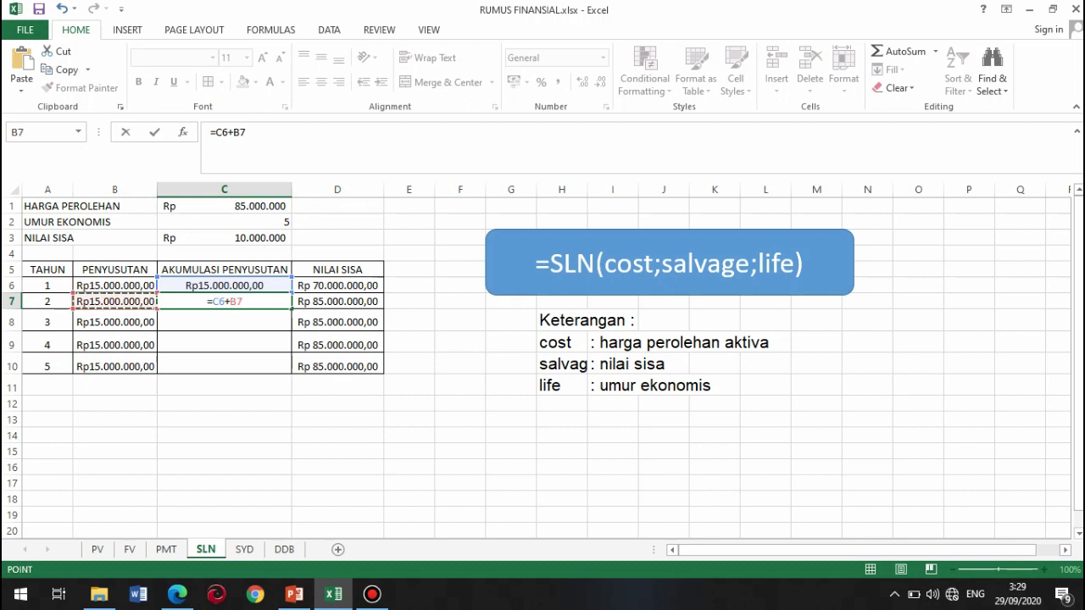
key(Return)
key(Up)
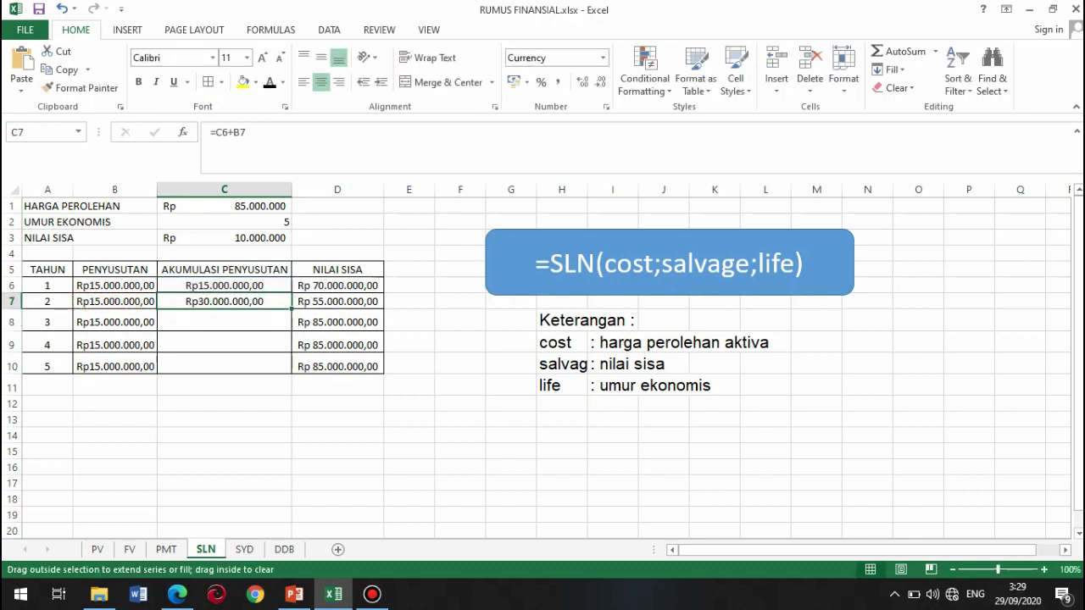
drag(291, 308, 292, 372)
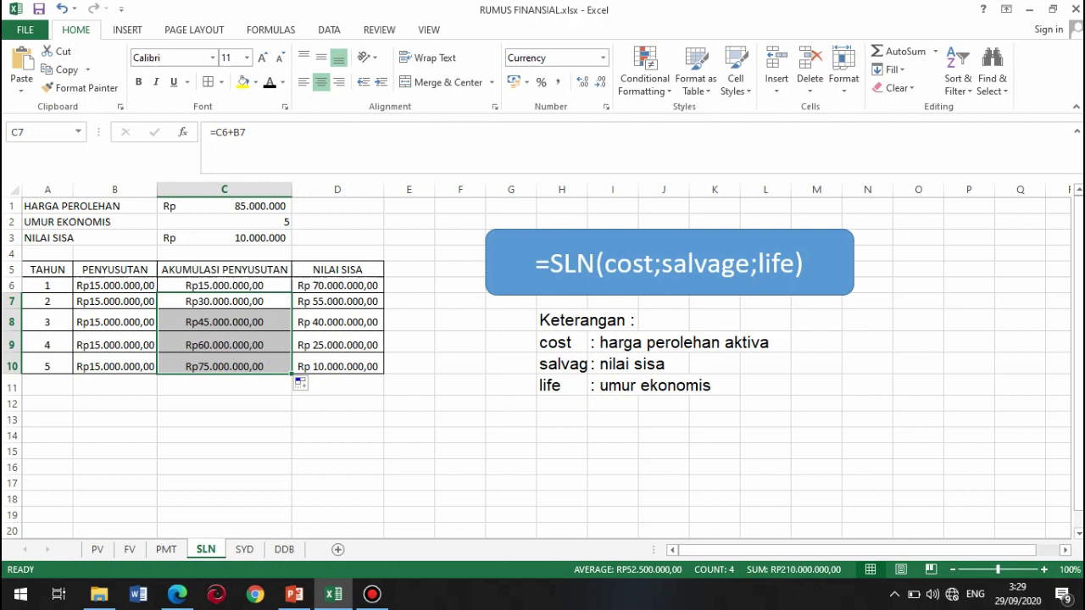
click(337, 404)
key(Up)
key(Up)
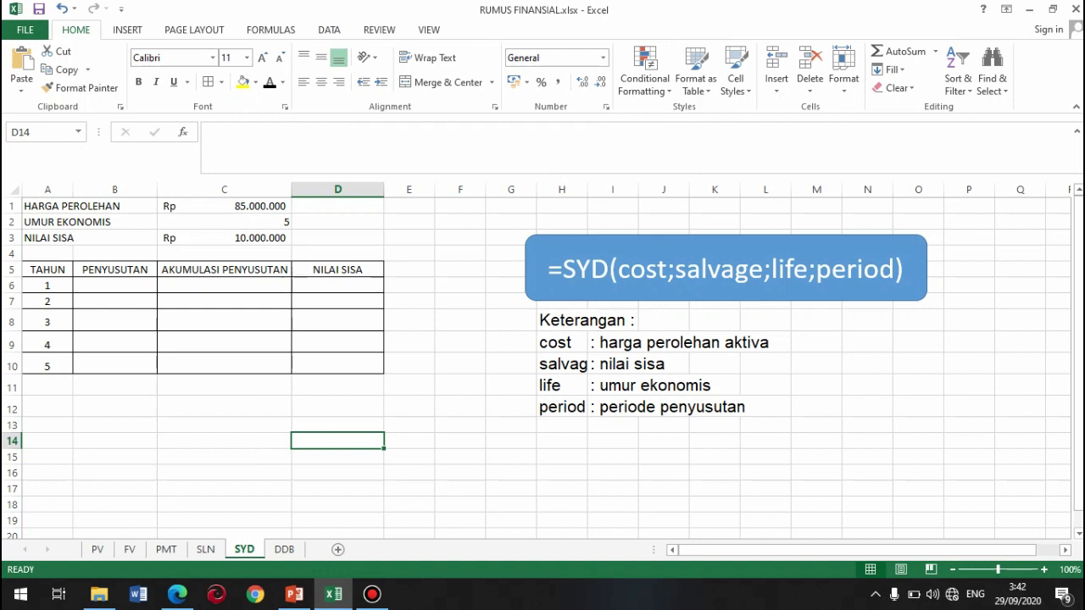
- Calculate the year 1 depreciation in B6 of the SYD sheet with =SYD($C$1;$C$3;$C$2;A6) and fill it down to B10
click(114, 286)
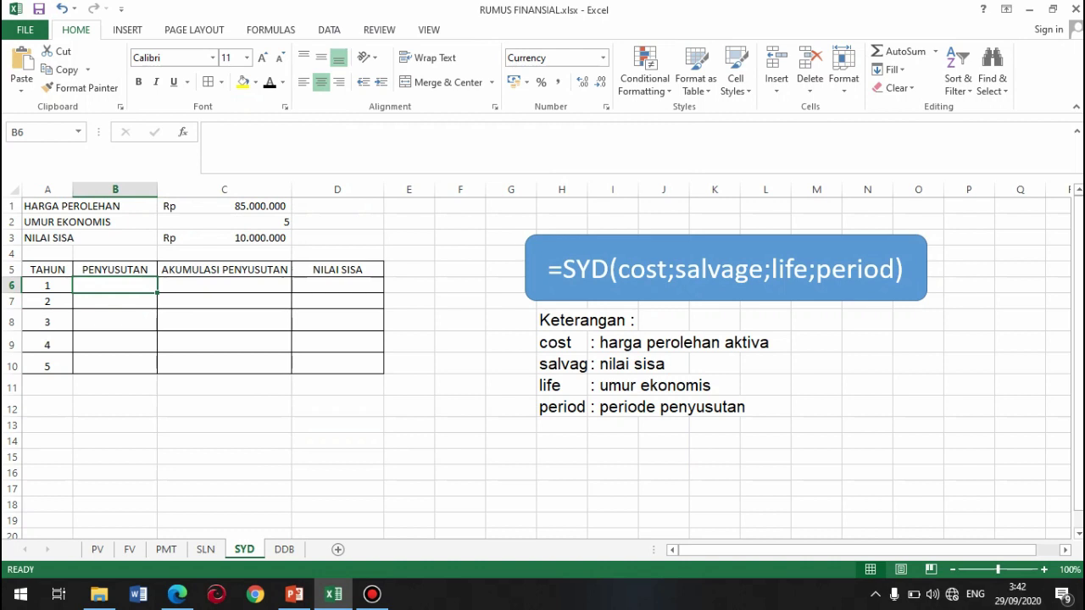
text(=)
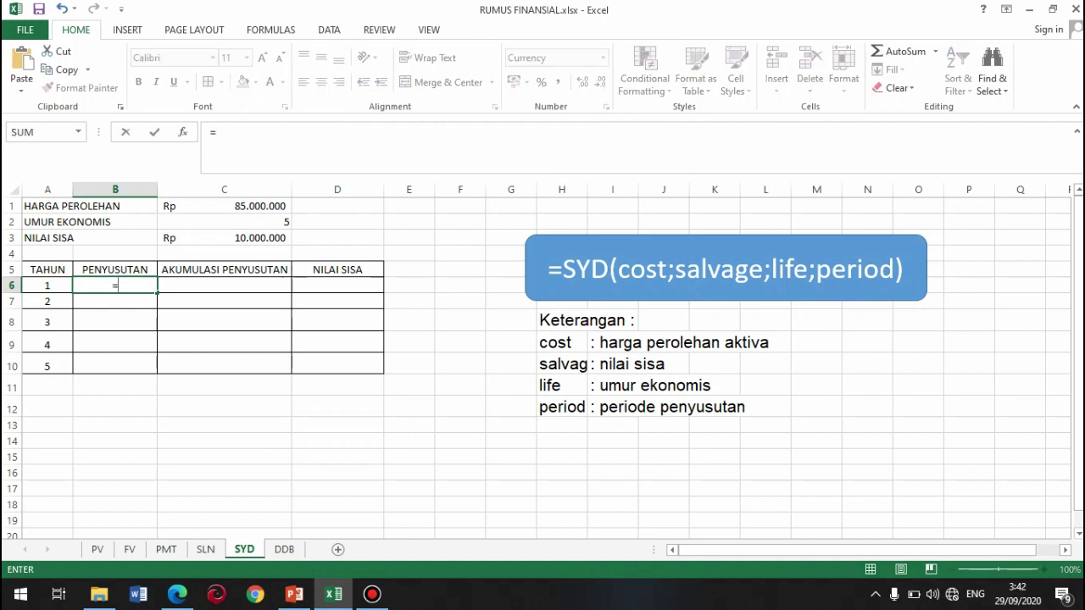
text(SYD()
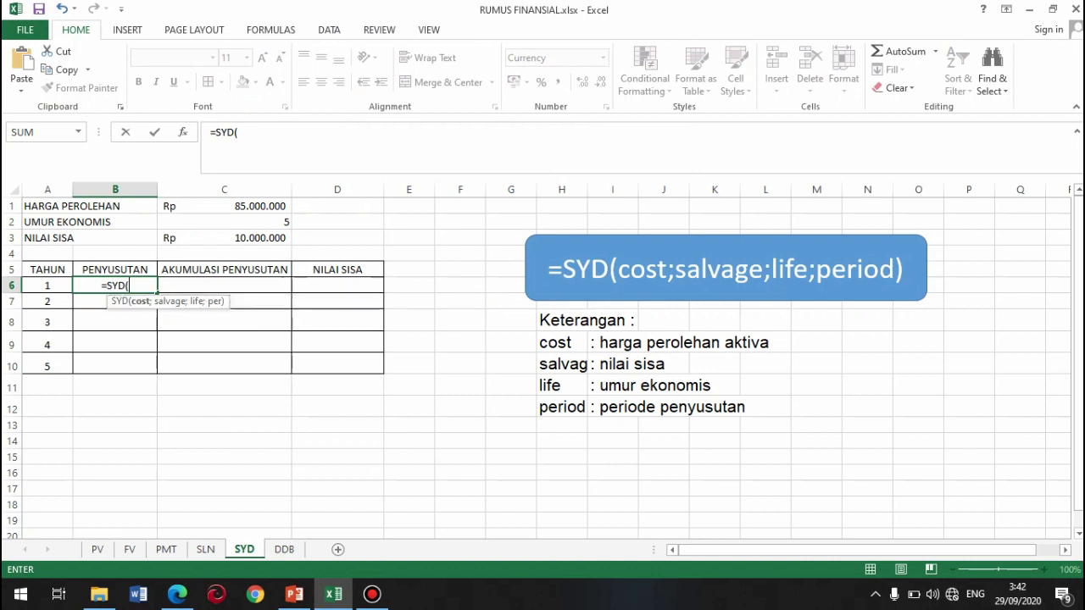
click(224, 206)
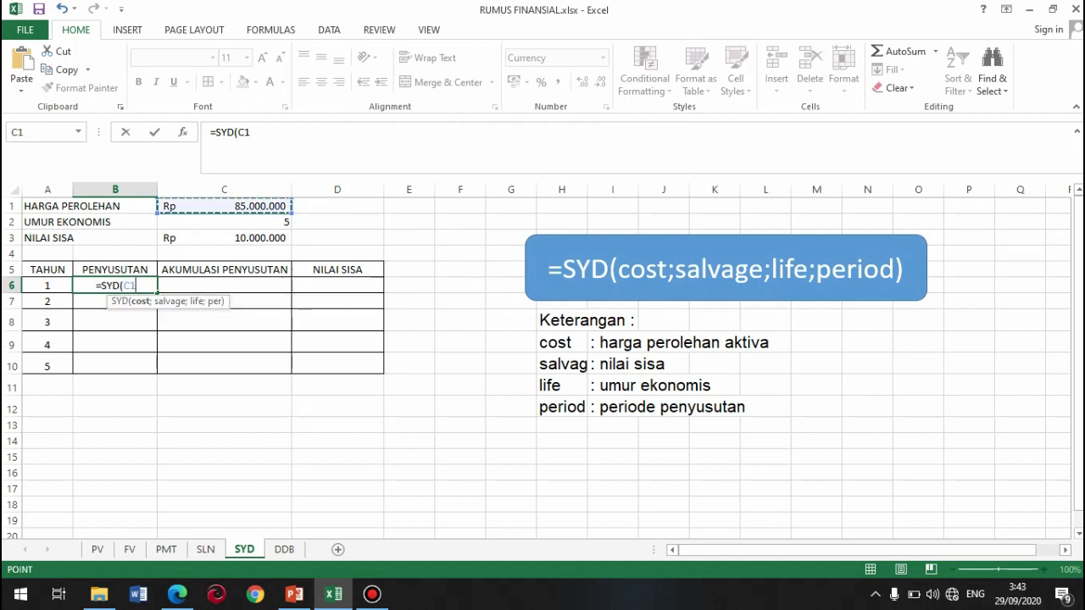
key(F4)
text(;)
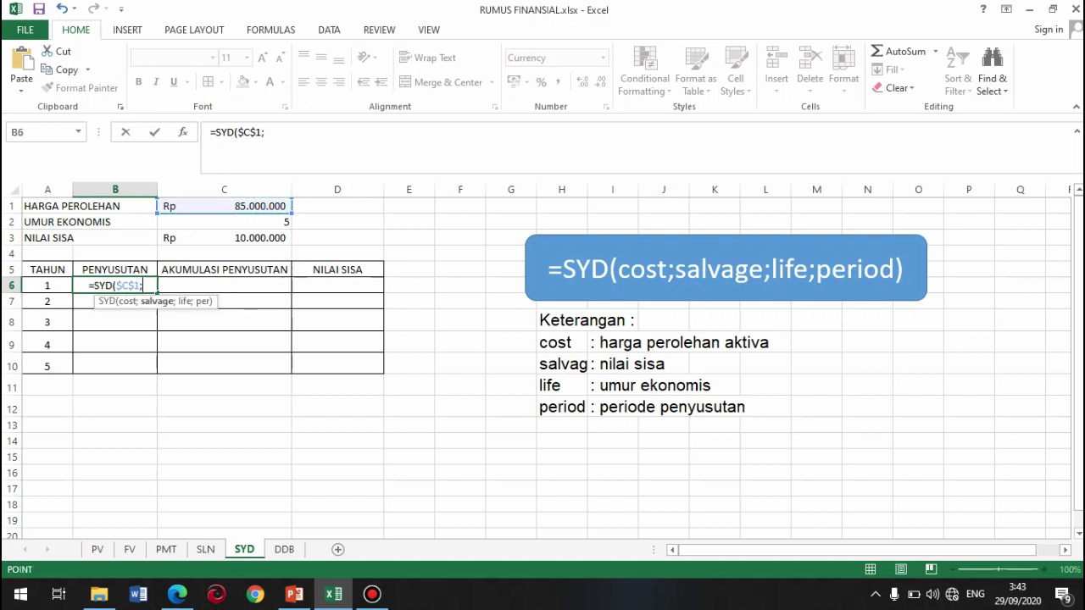
click(224, 238)
key(F4)
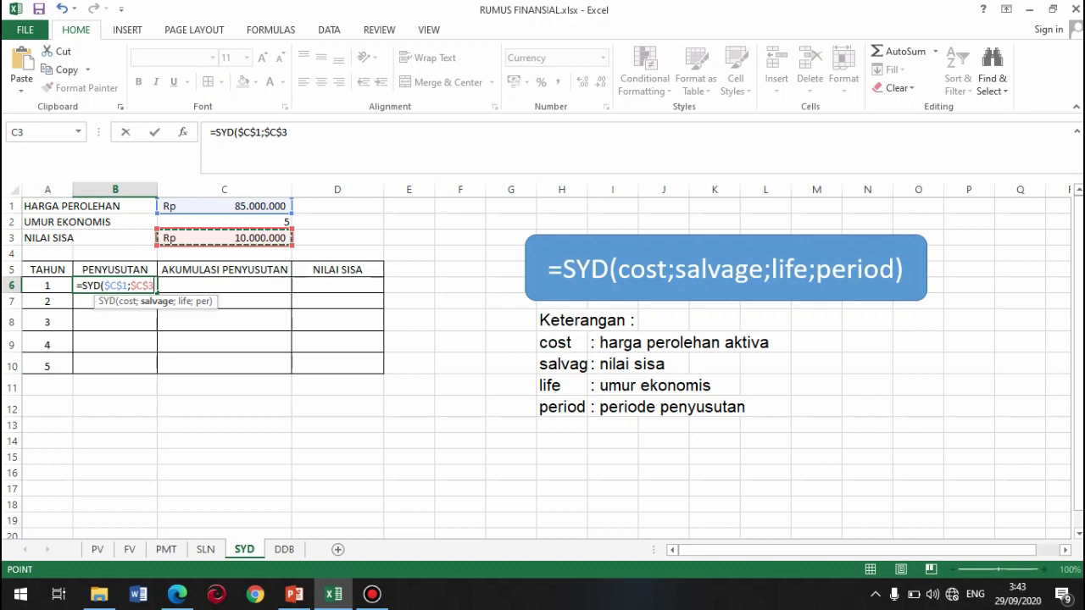
text(;)
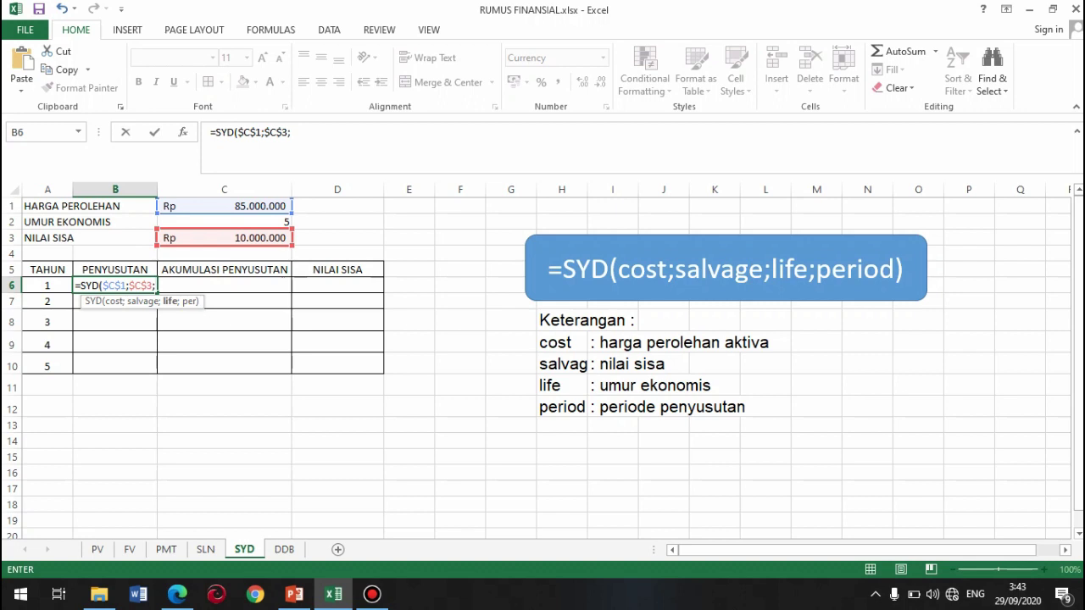
click(224, 222)
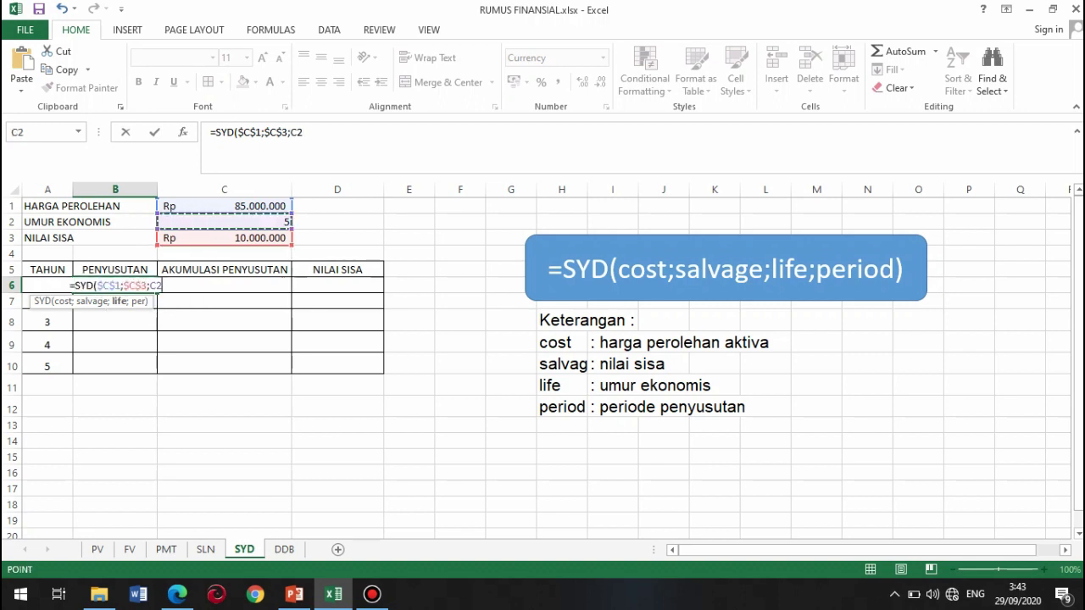
key(F4)
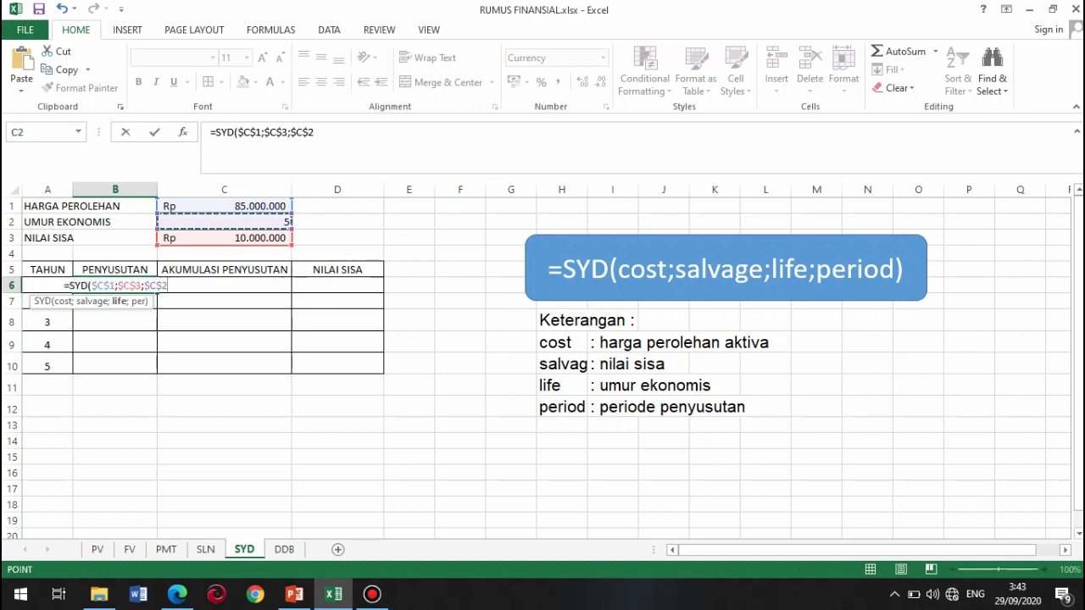
text(;)
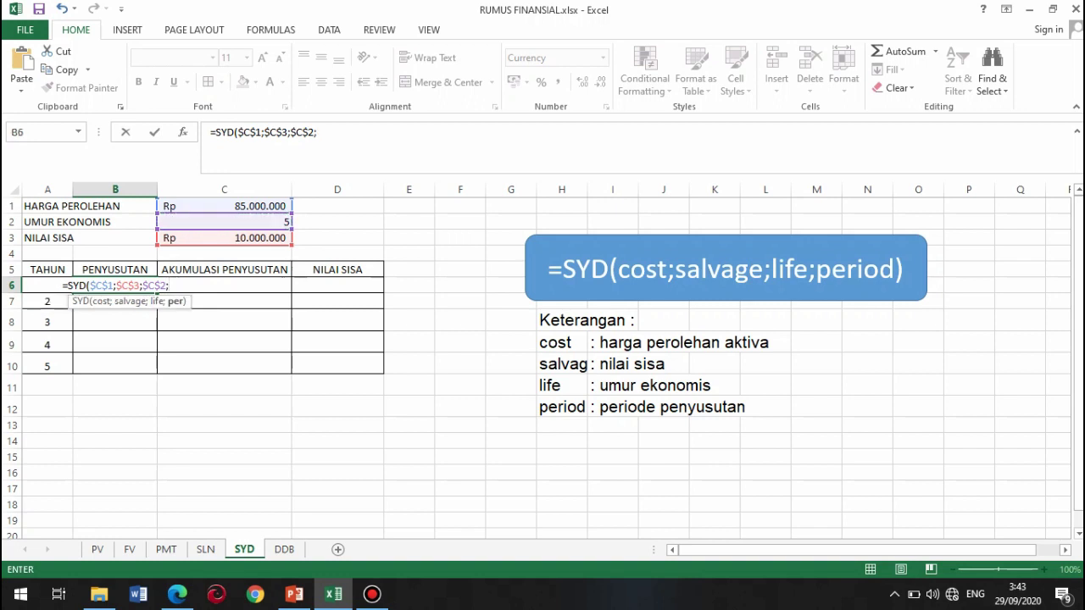
click(47, 302)
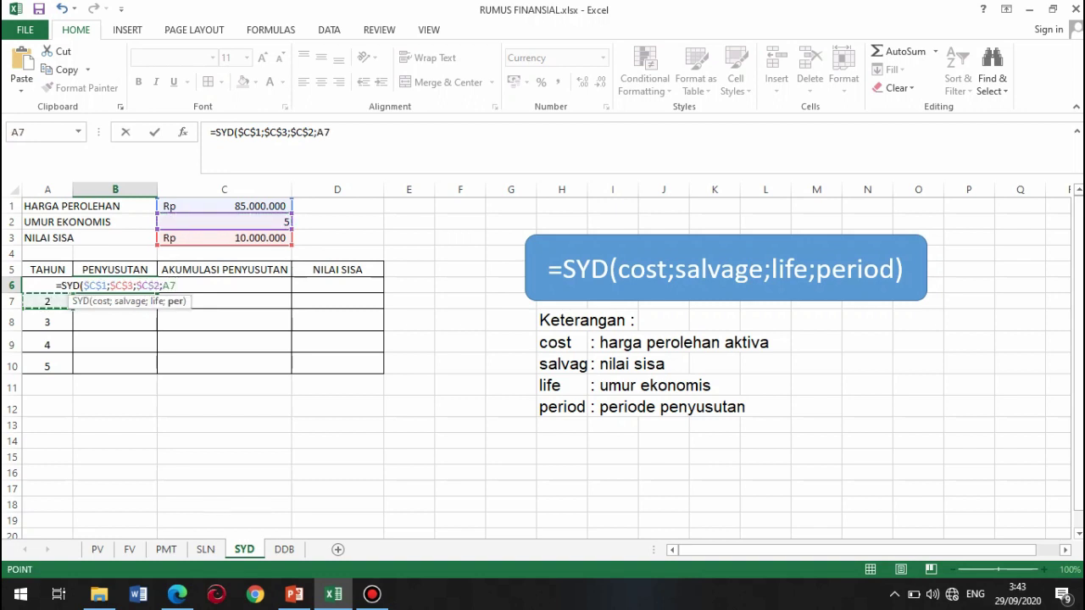
key(Up)
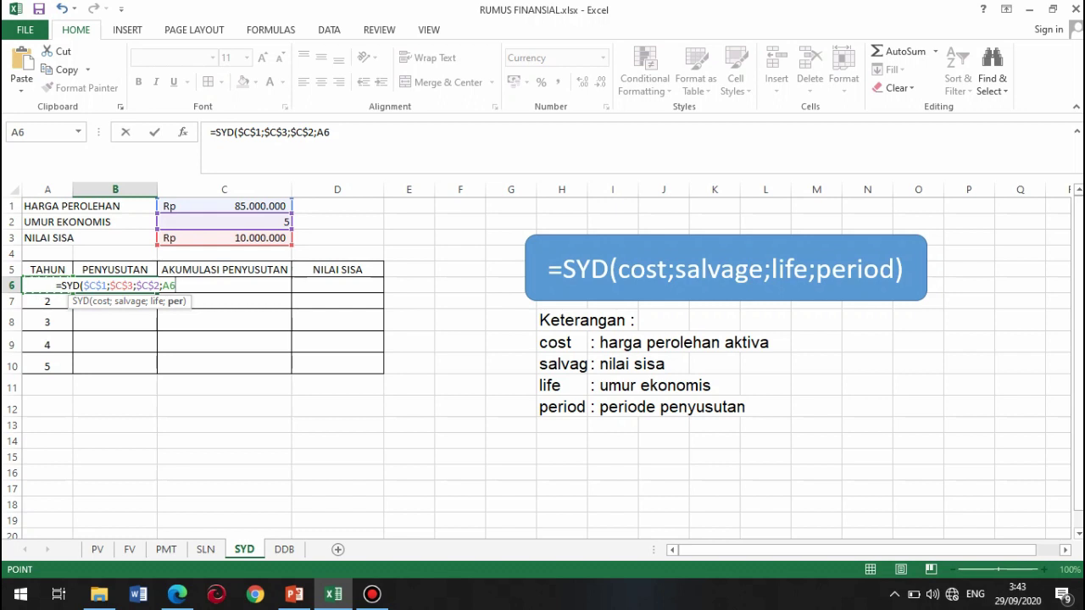
text())
key(Return)
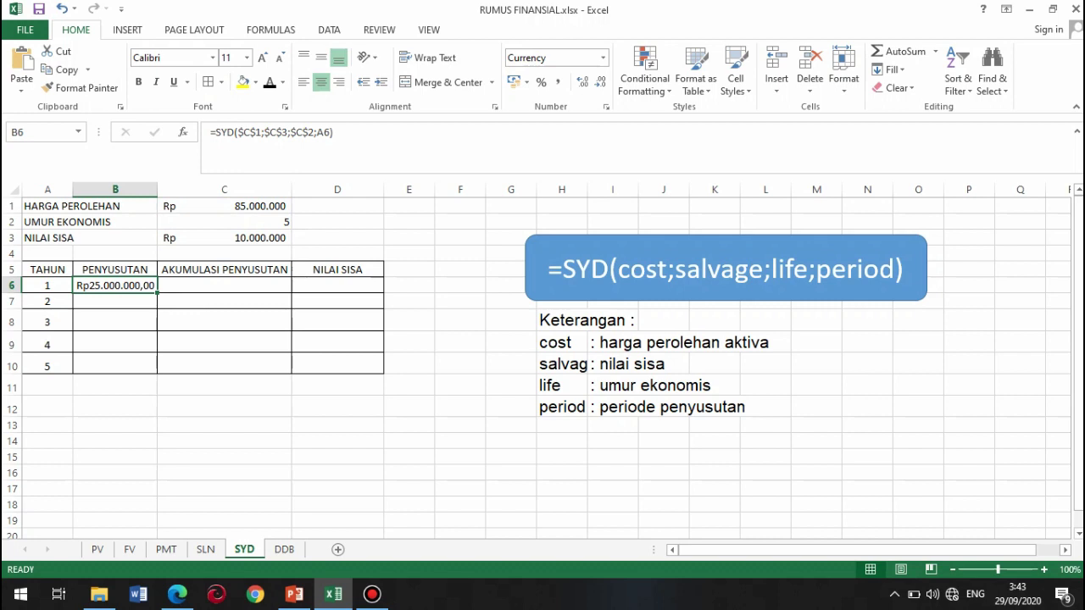
drag(157, 292, 127, 370)
- Set the year 1 accumulated depreciation in C6 of the SYD sheet to the year's depreciation with =B6
click(224, 286)
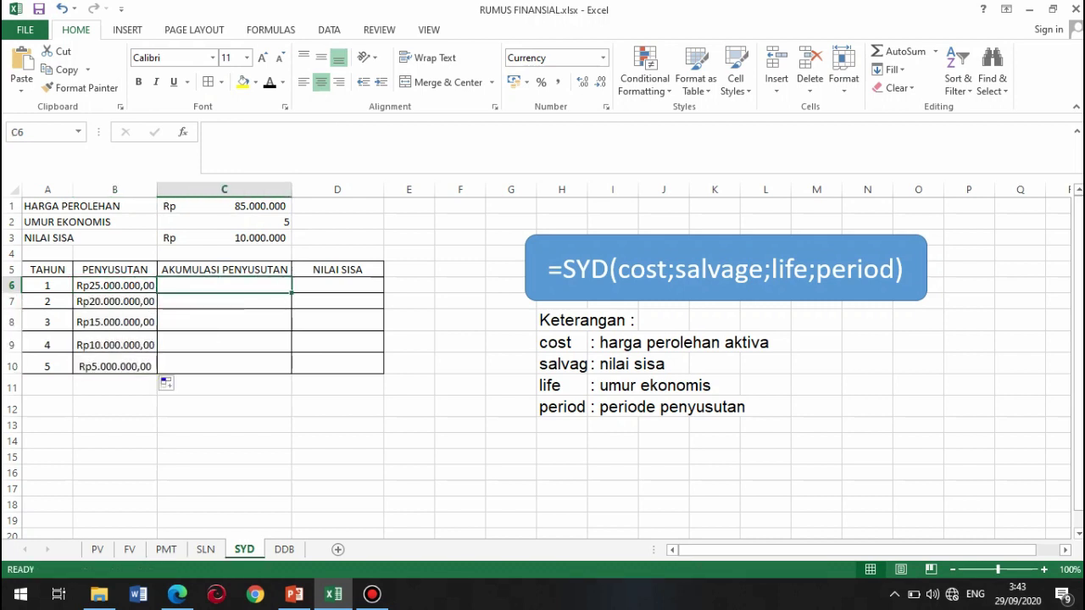
text(=)
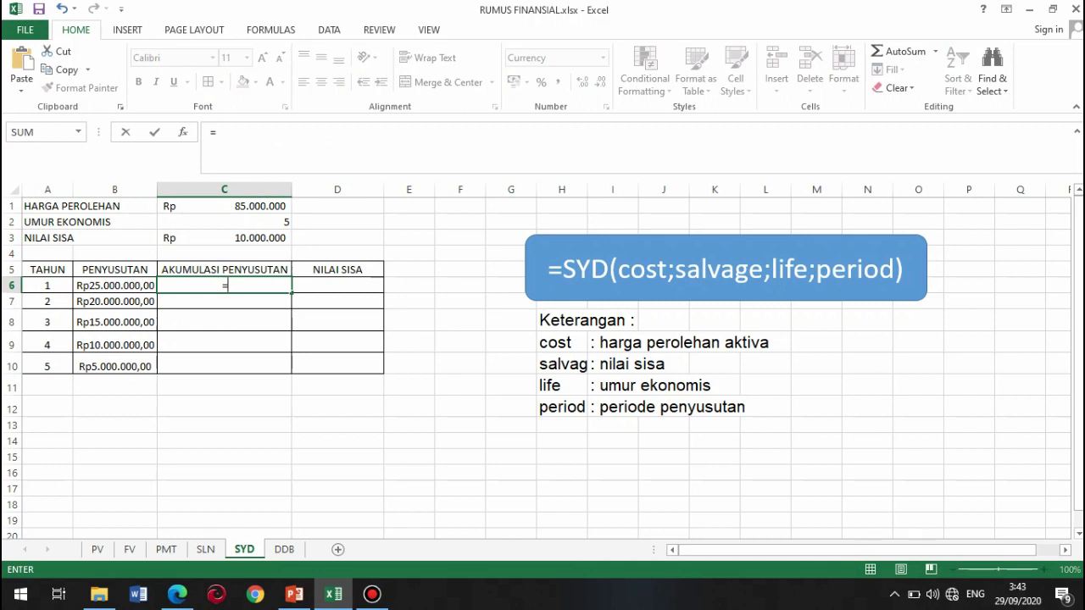
key(Left)
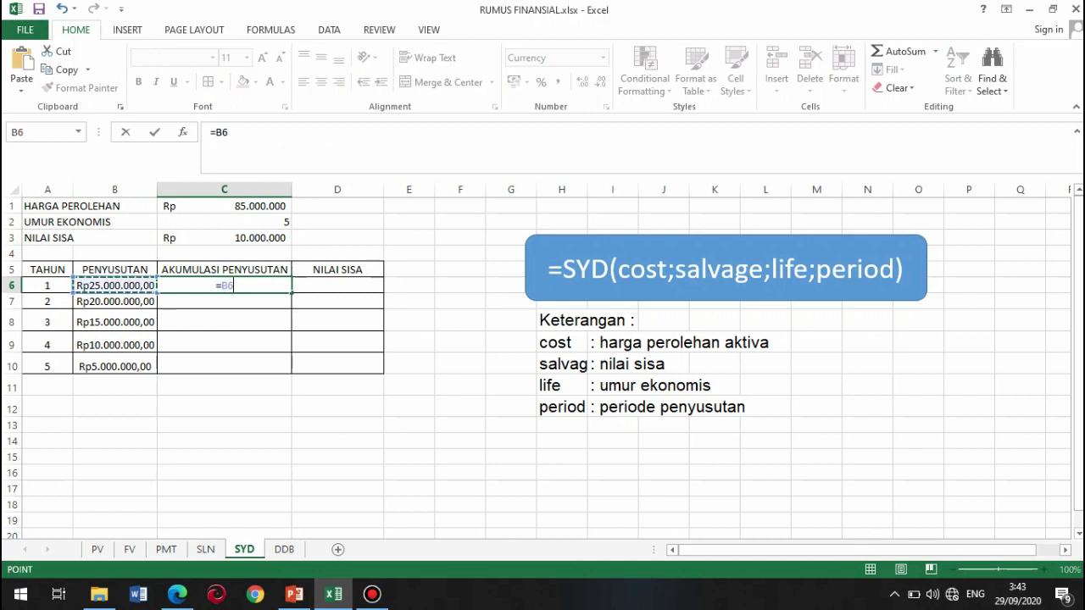
key(Return)
- Calculate the year 1 residual value in D6 of the SYD sheet with =$C$1-C6 and fill it down to D10
click(337, 286)
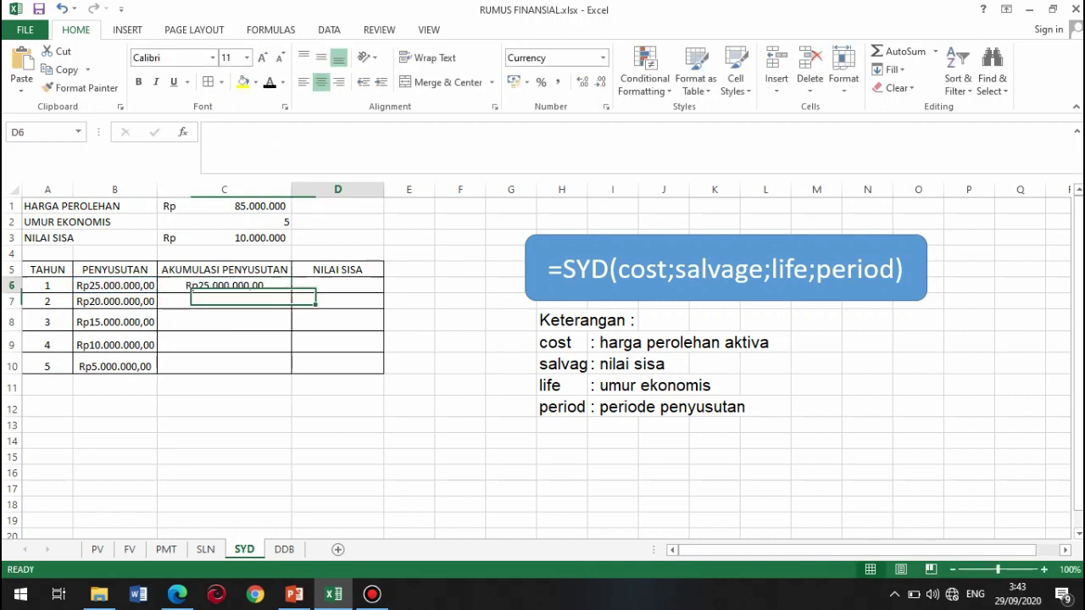
text(=)
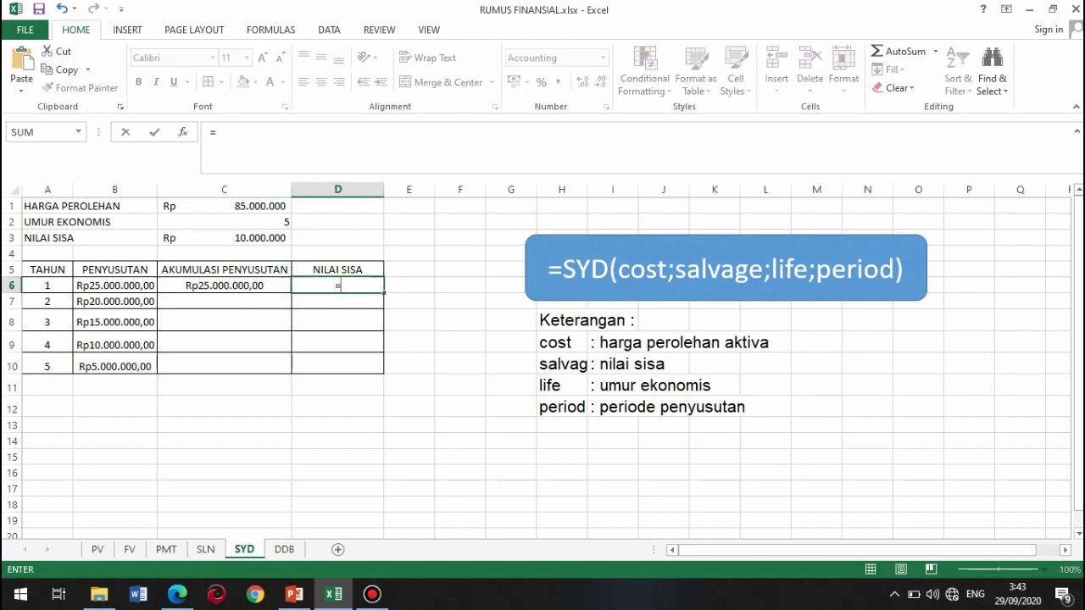
click(224, 206)
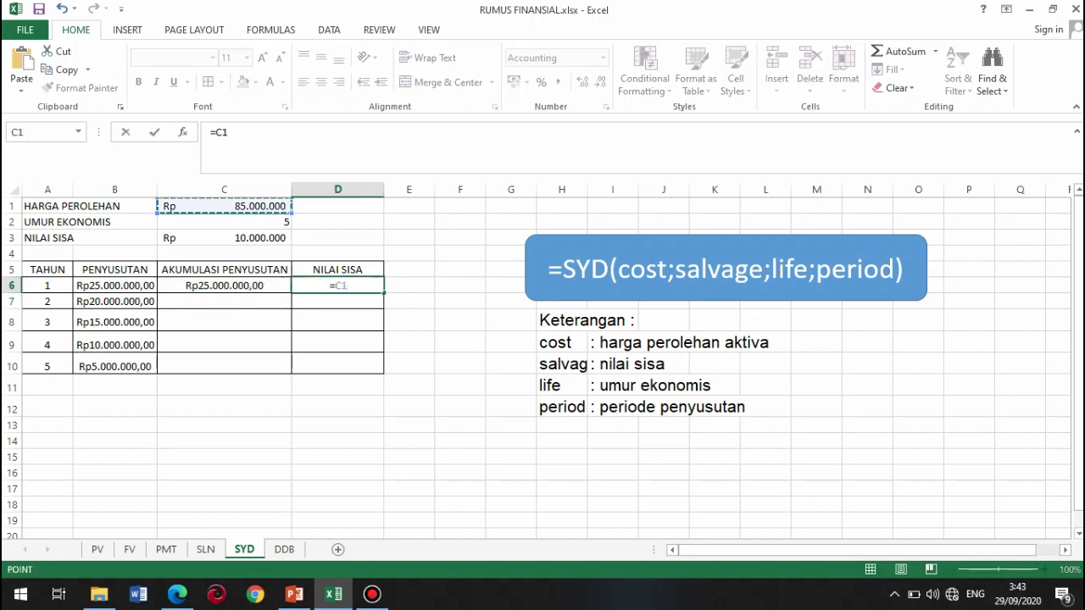
key(F4)
text(-)
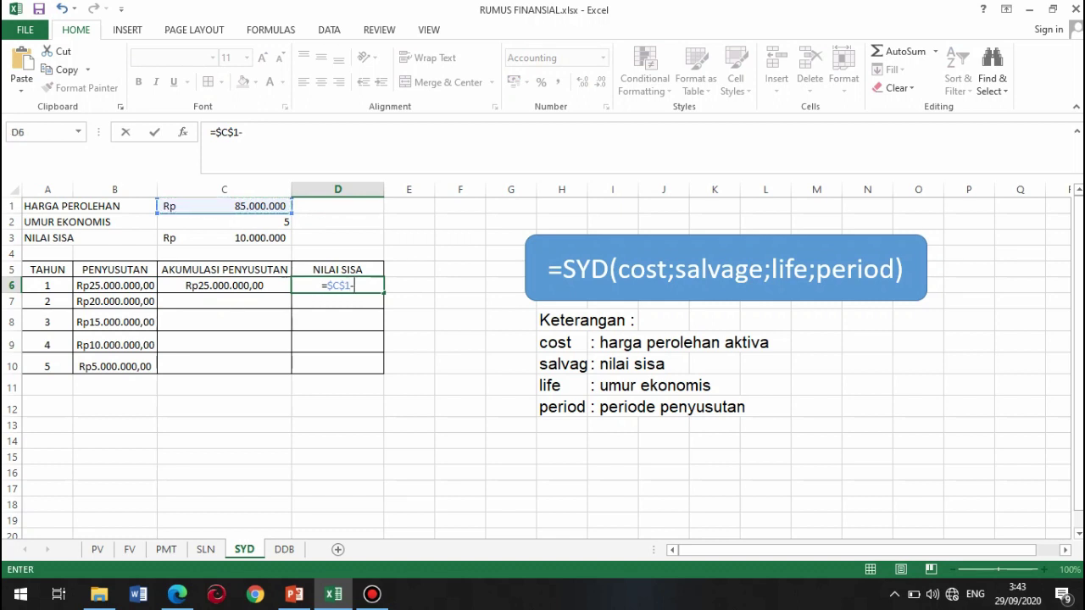
key(Left)
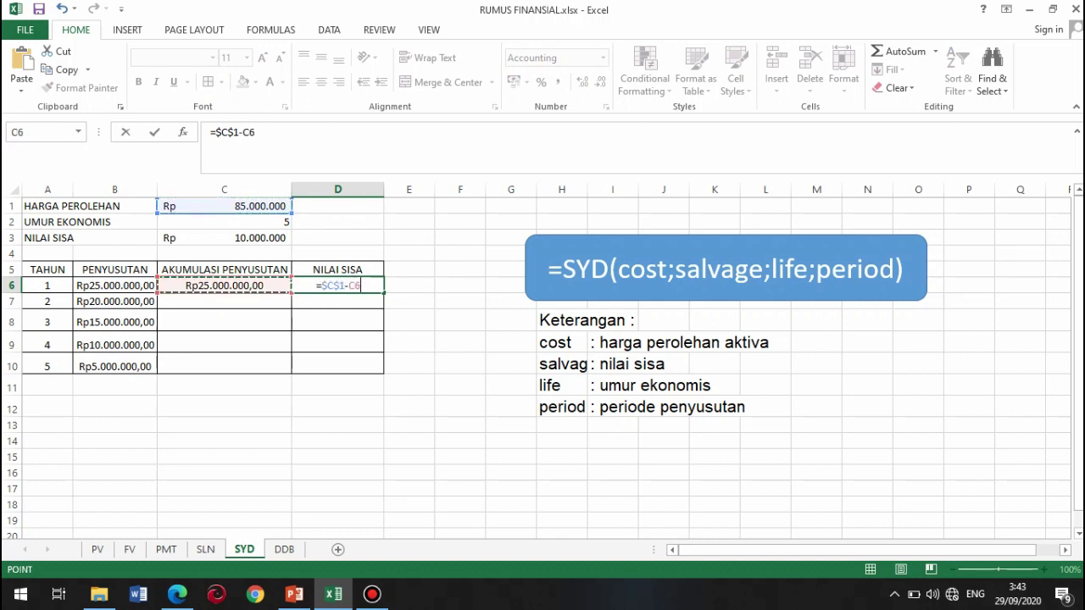
key(Return)
click(338, 286)
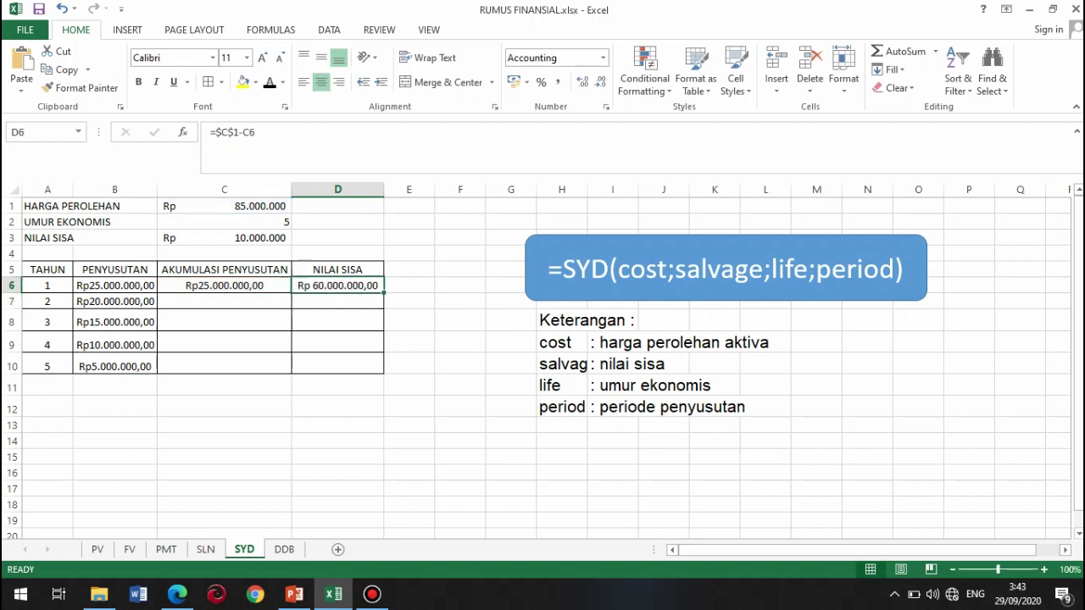
drag(383, 293, 383, 373)
- Calculate the year 2 accumulated depreciation in C7 of the SYD sheet with =C6+B7 and fill it down to C10
click(224, 301)
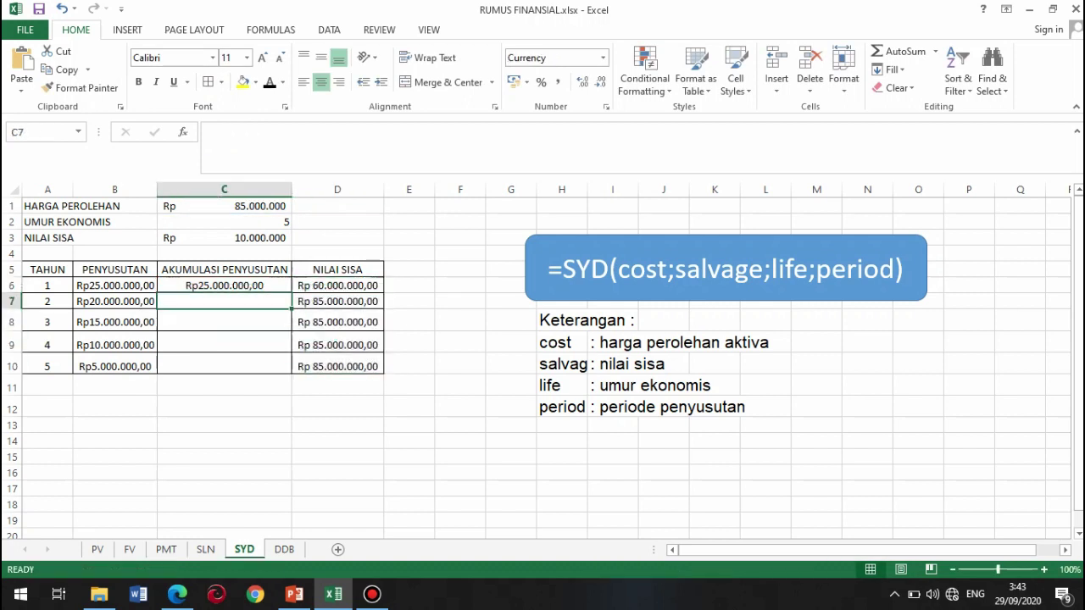
text(=)
key(Up)
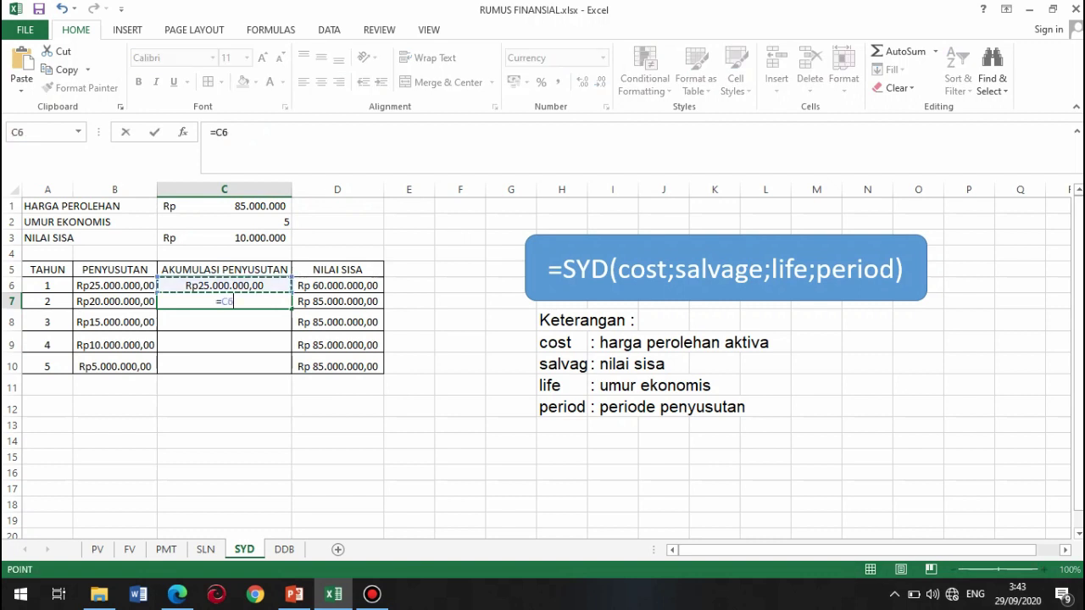
text(+)
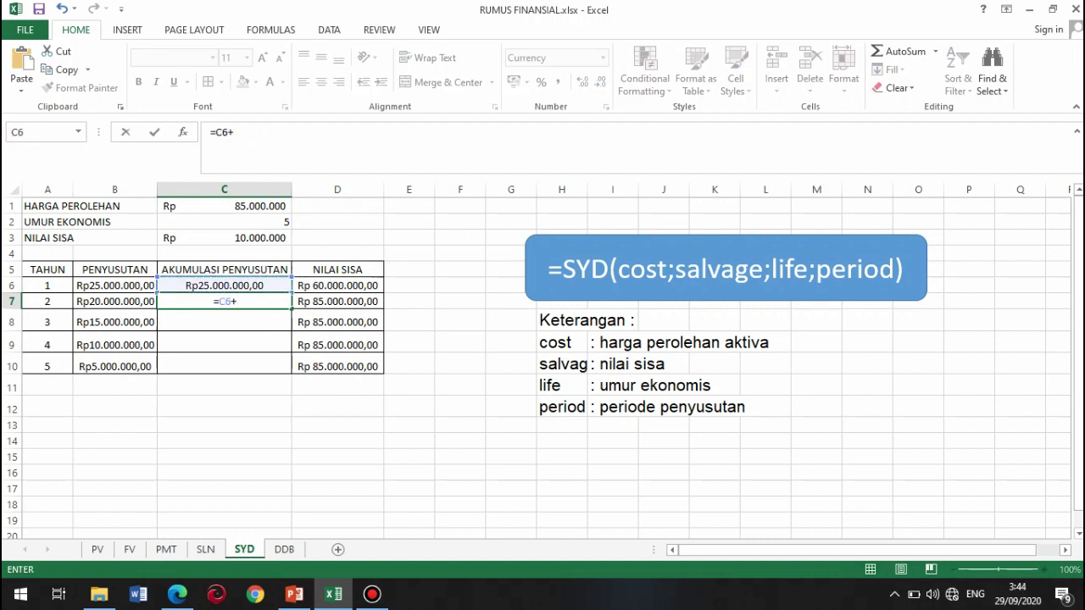
key(Left)
key(Return)
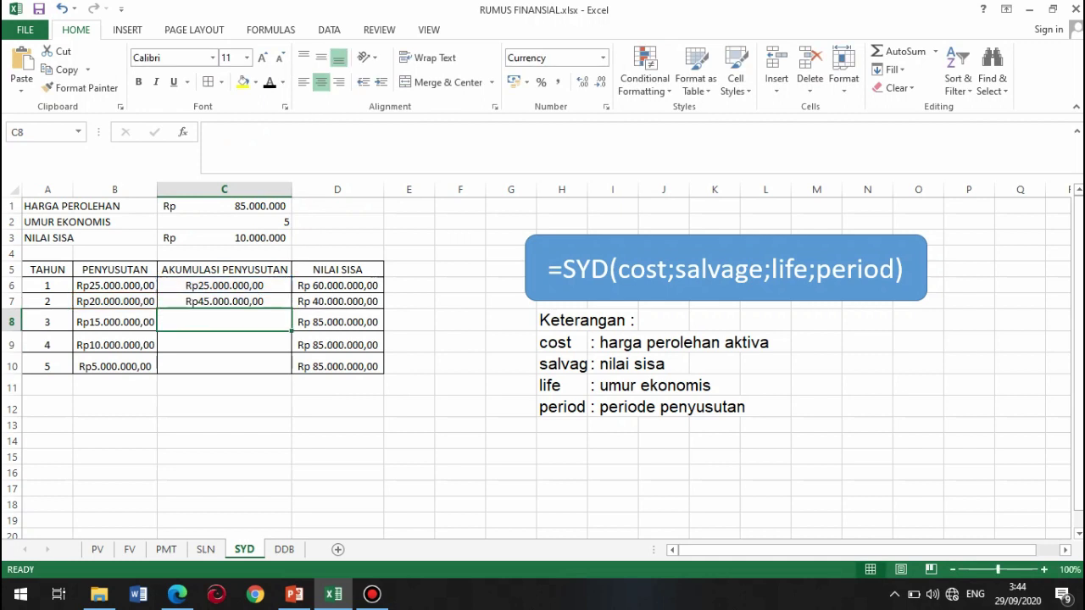
key(Up)
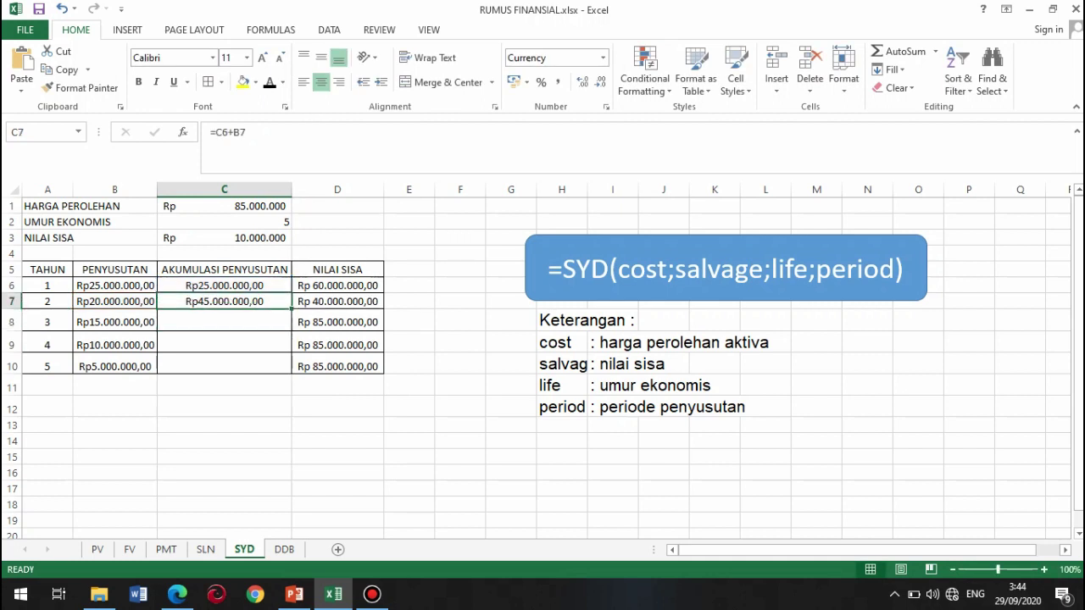
drag(292, 308, 292, 373)
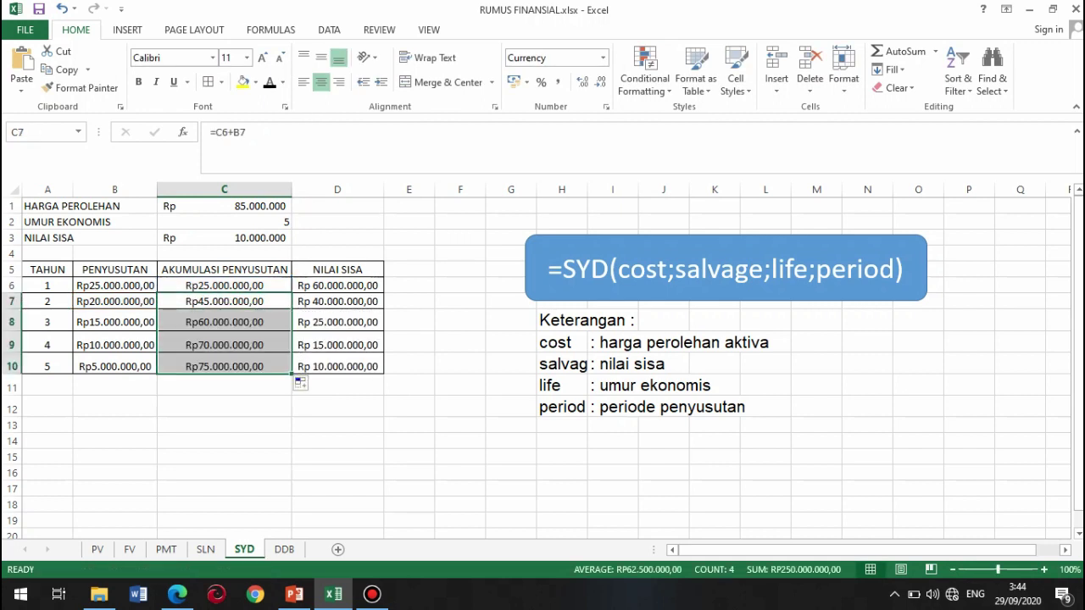
click(337, 425)
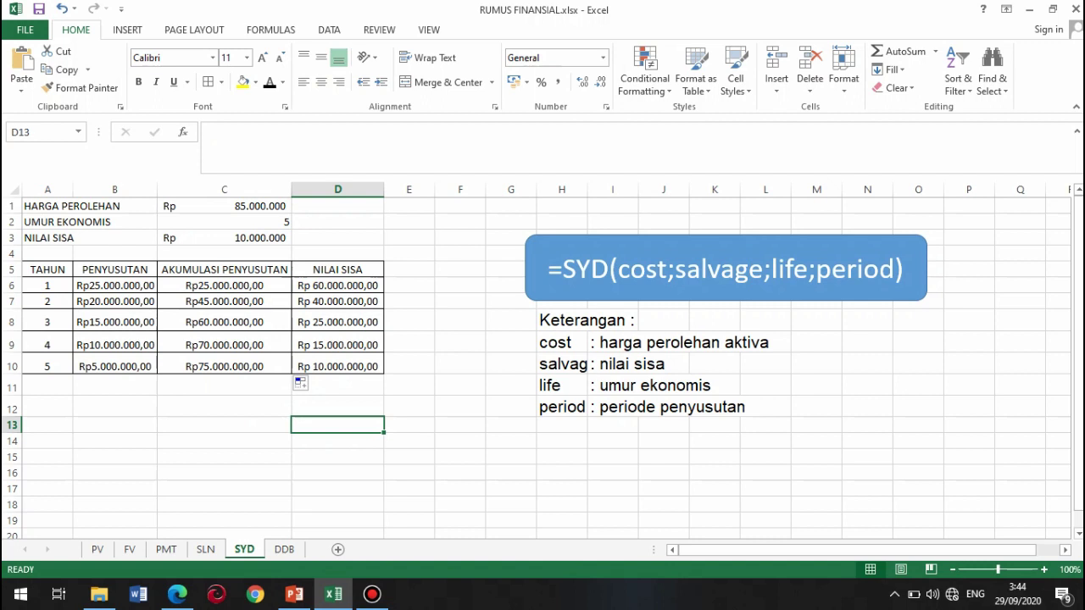
click(337, 366)
click(337, 456)
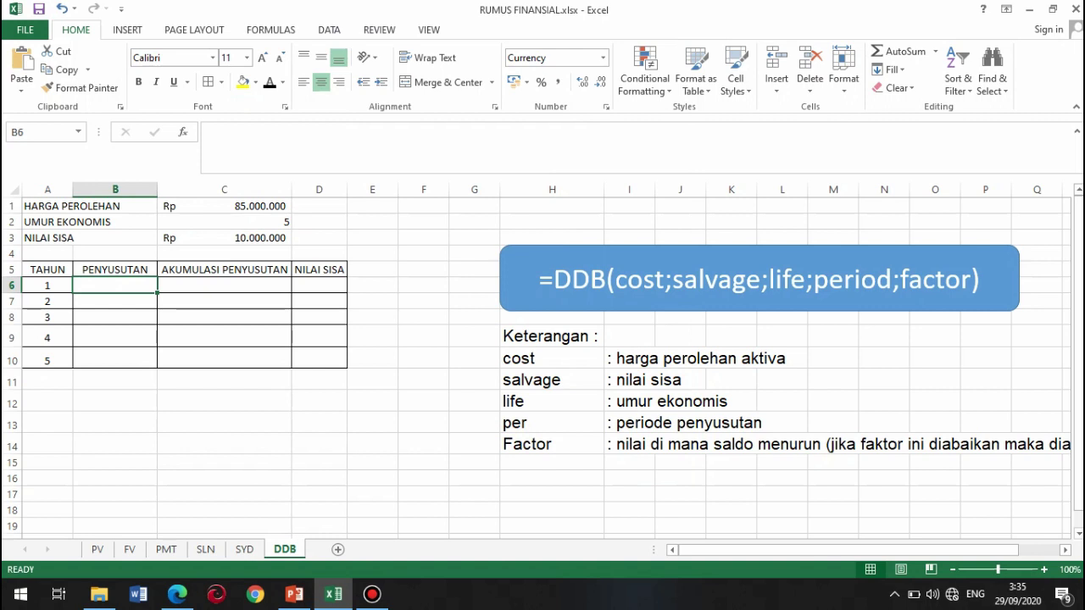
- Calculate the year 1 depreciation in B6 of the DDB sheet with =DDB(C1;$C$3;$C$2;A6;2) and fill it down to B10
text(=)
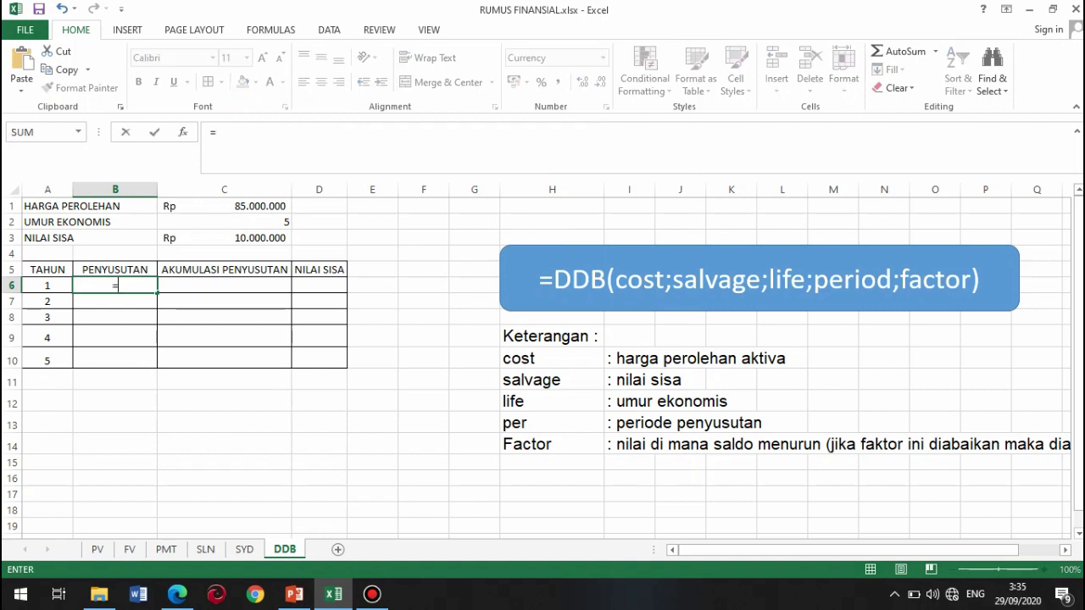
text(DDB()
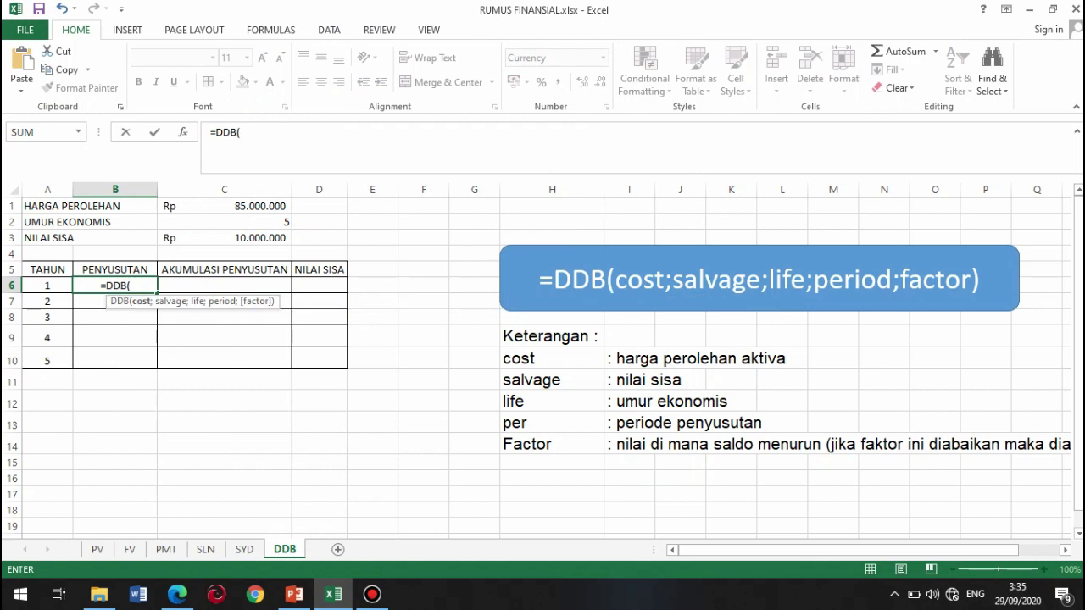
click(224, 207)
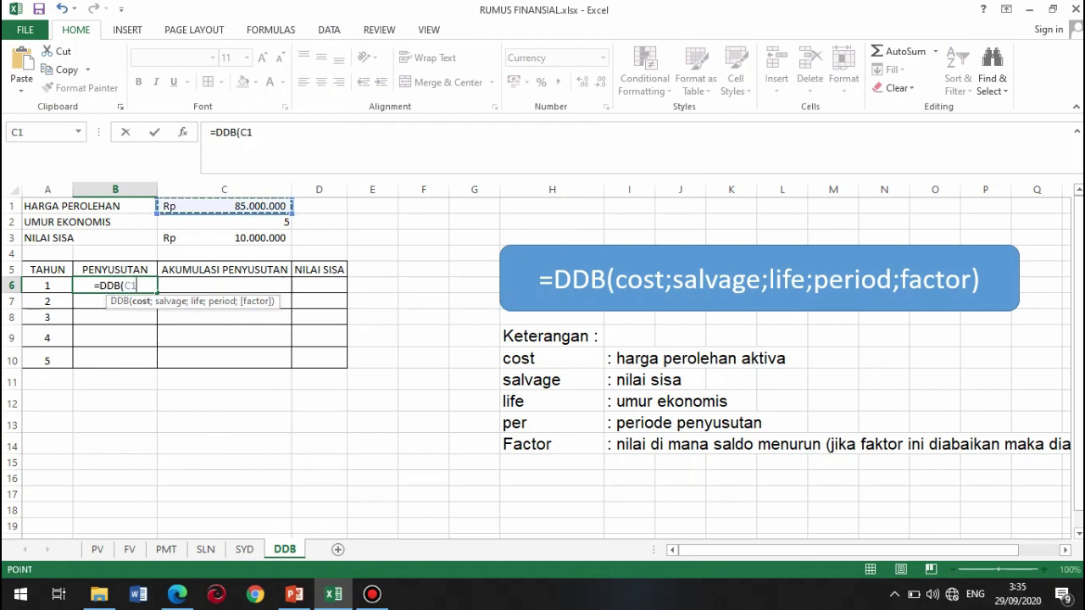
text(;)
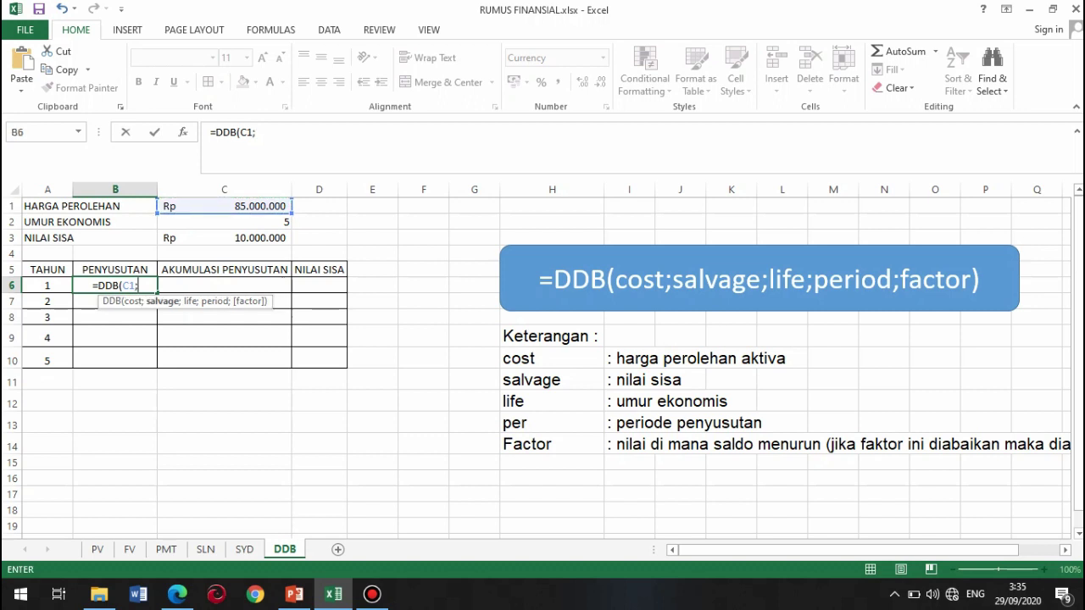
click(225, 238)
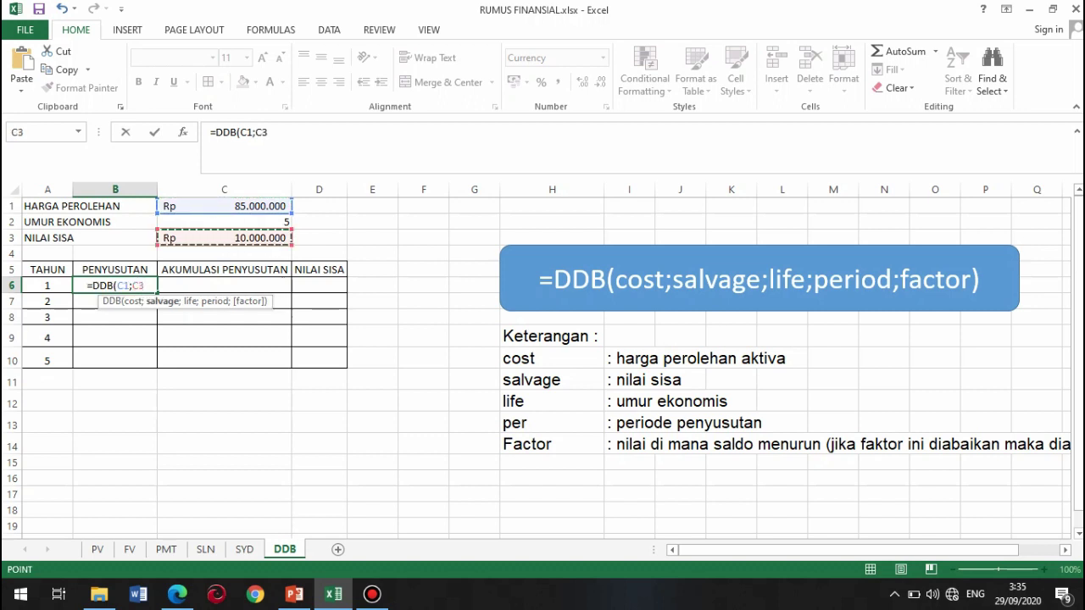
key(F4)
text(;)
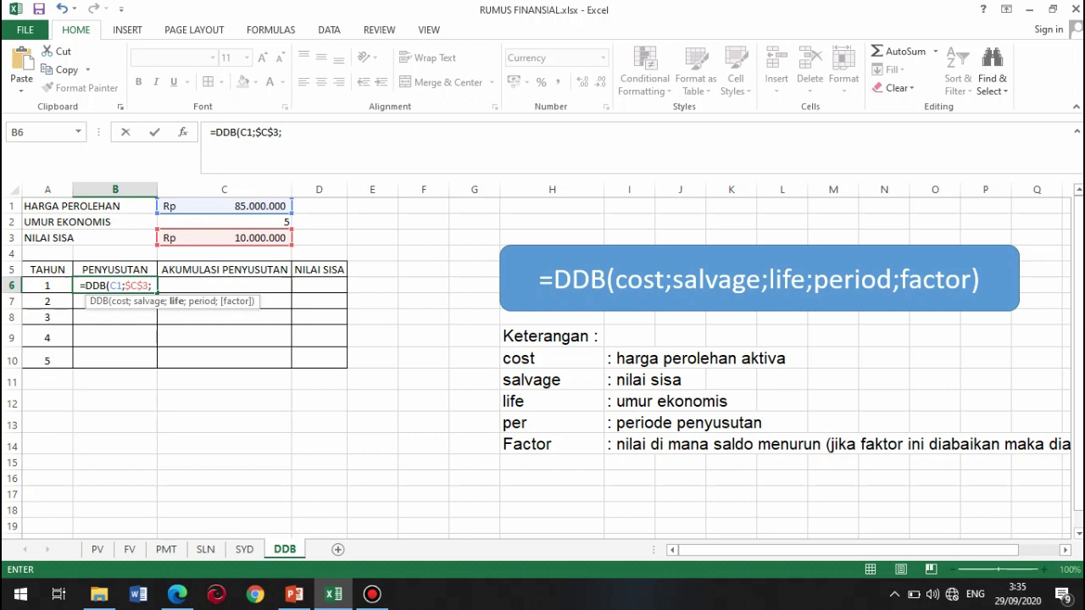
click(224, 221)
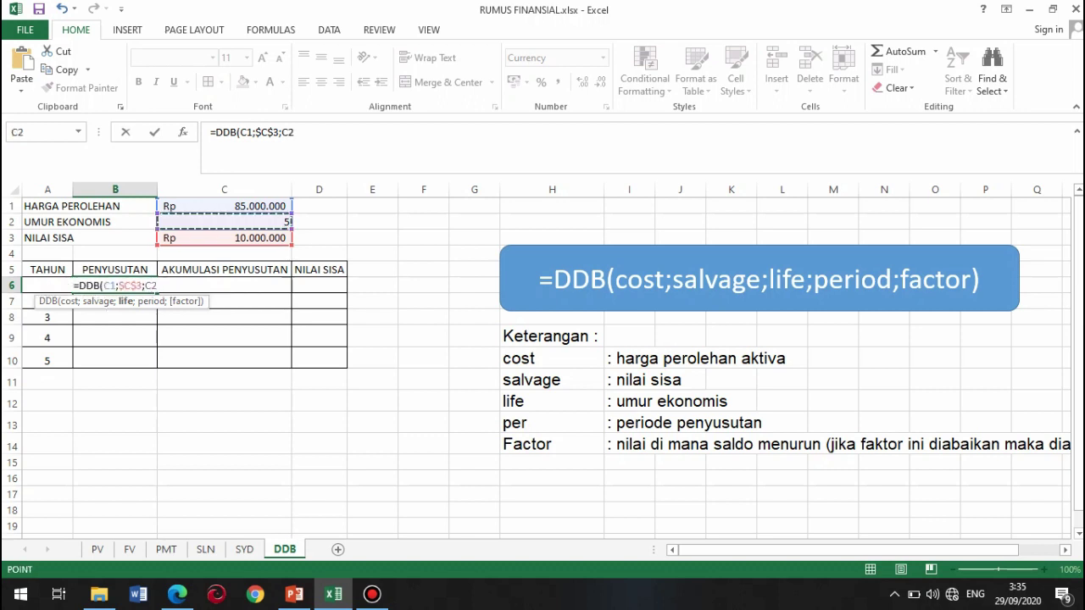
key(F4)
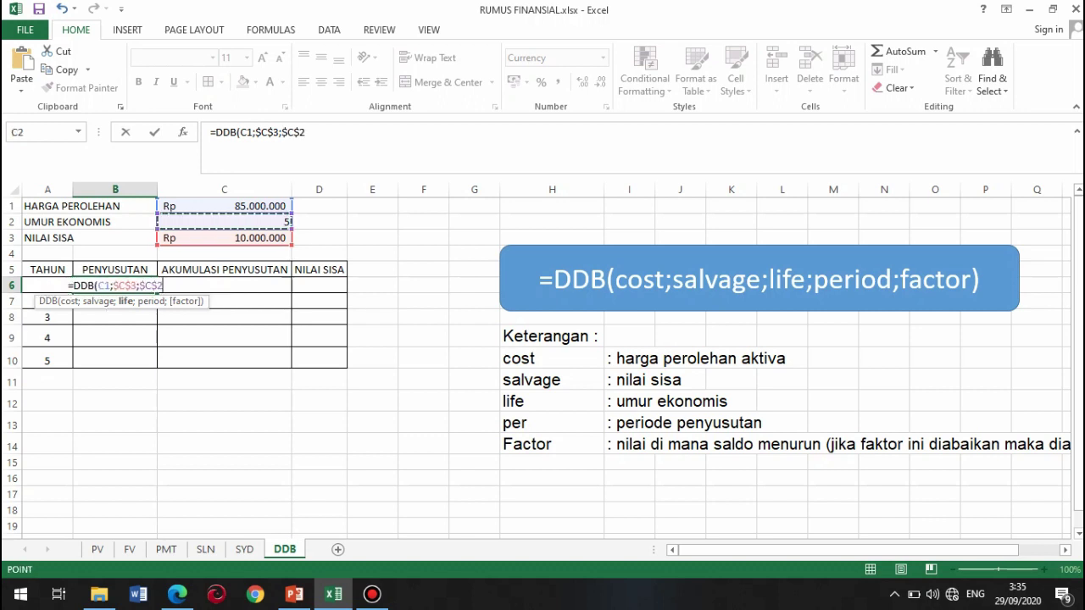
text(;)
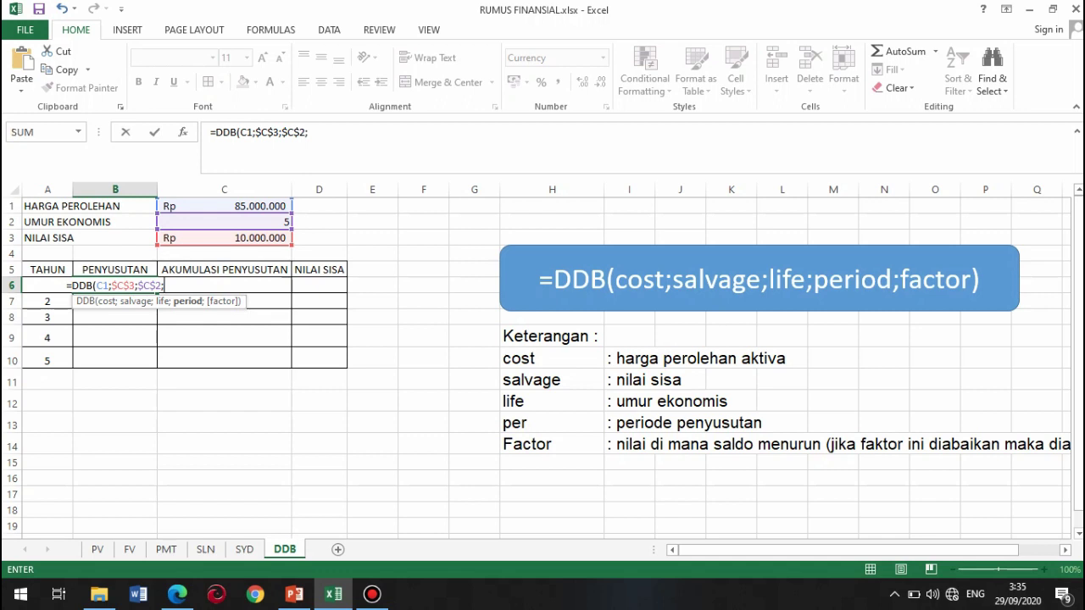
click(47, 301)
key(Up)
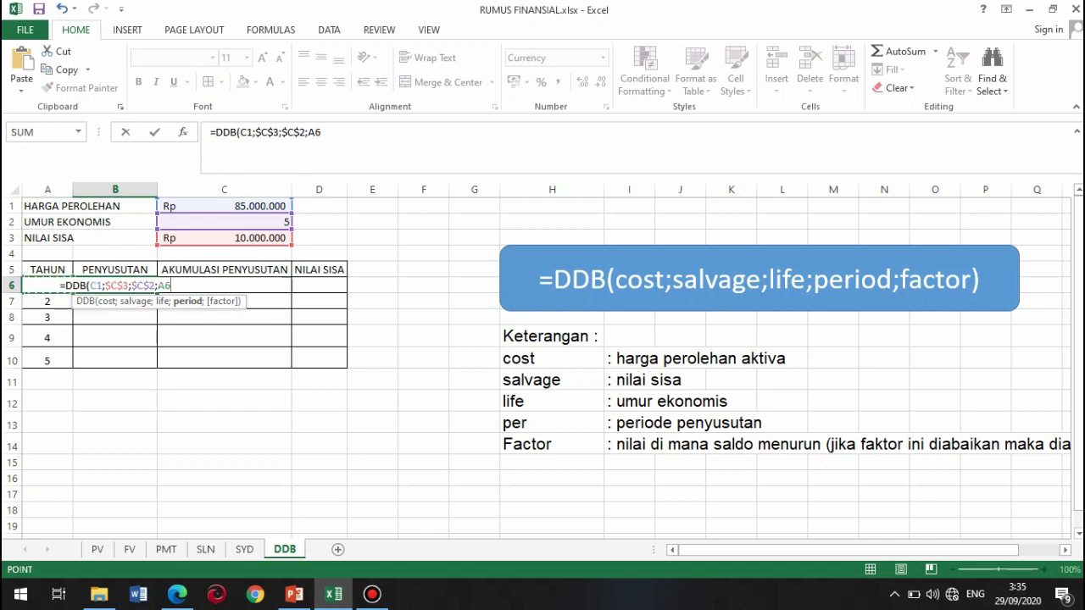
text(;2)
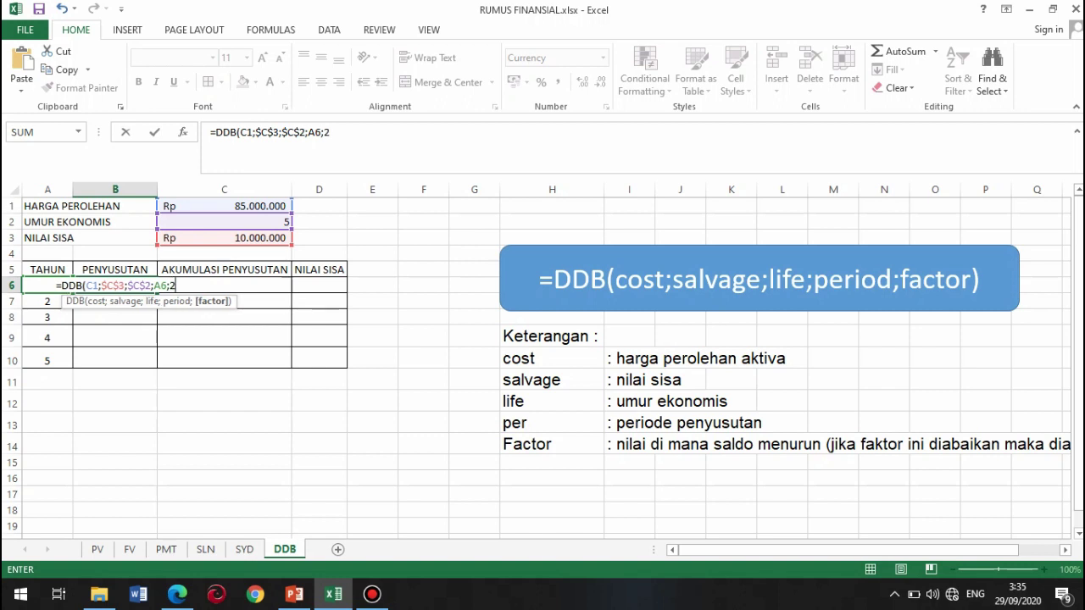
text())
key(Return)
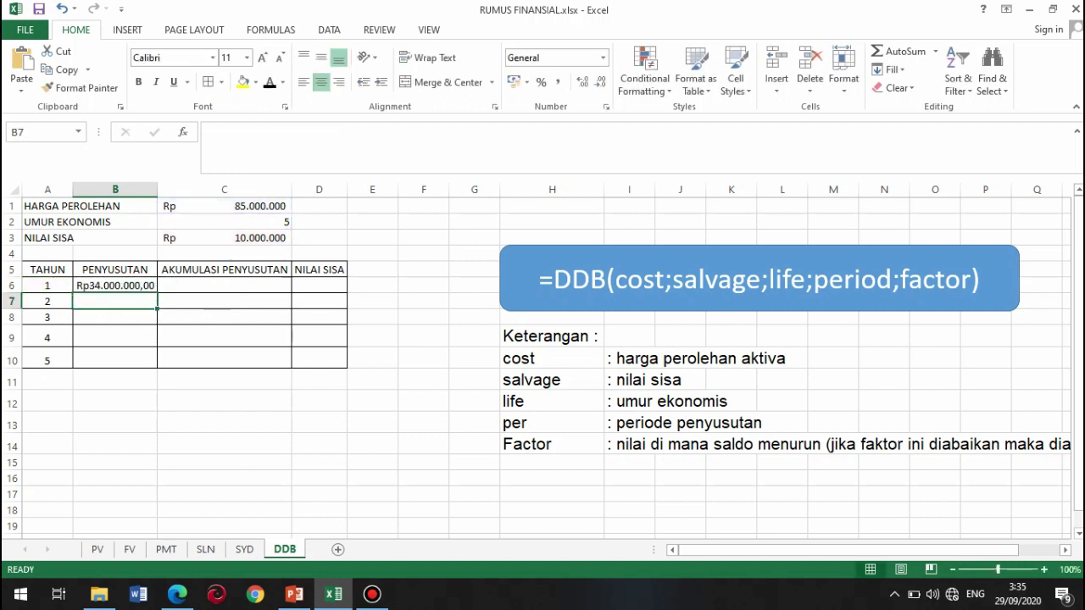
click(115, 286)
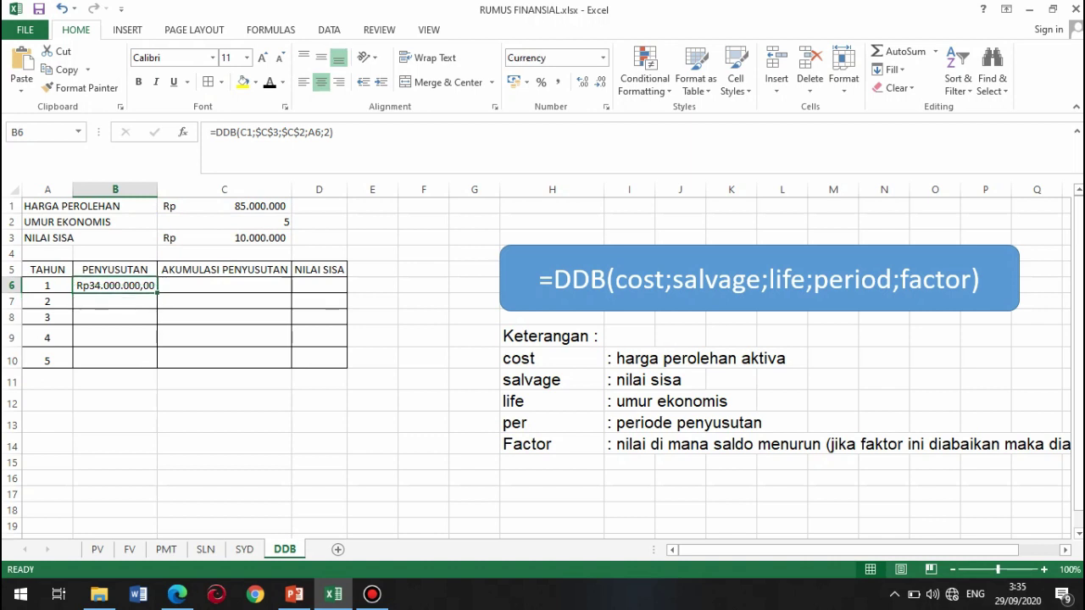
drag(156, 293, 156, 368)
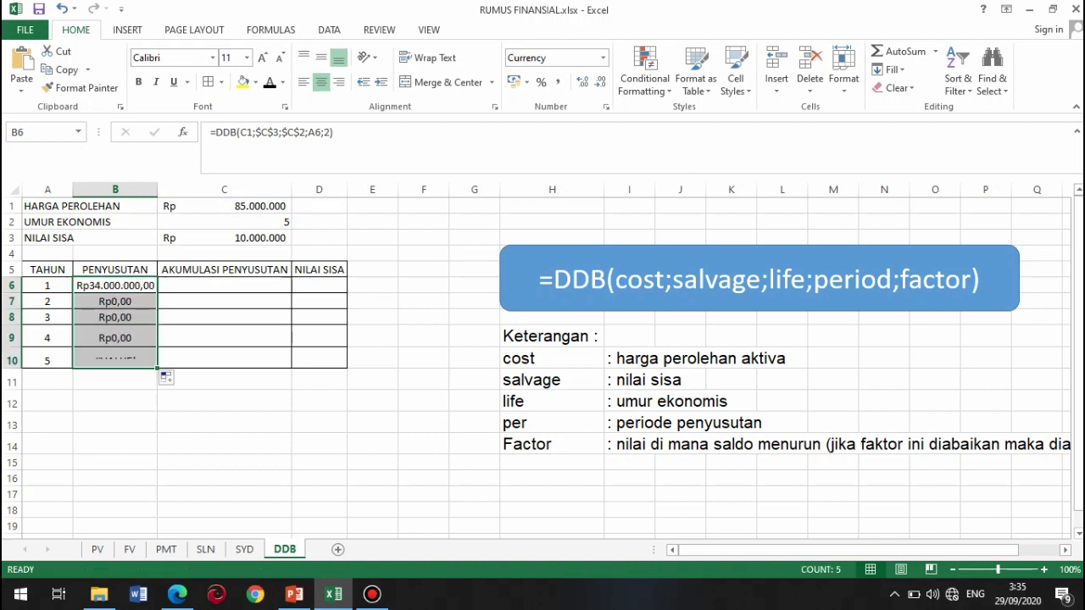
- Set the year 1 accumulated depreciation in C6 of the DDB sheet to the year's depreciation with =B6
click(195, 285)
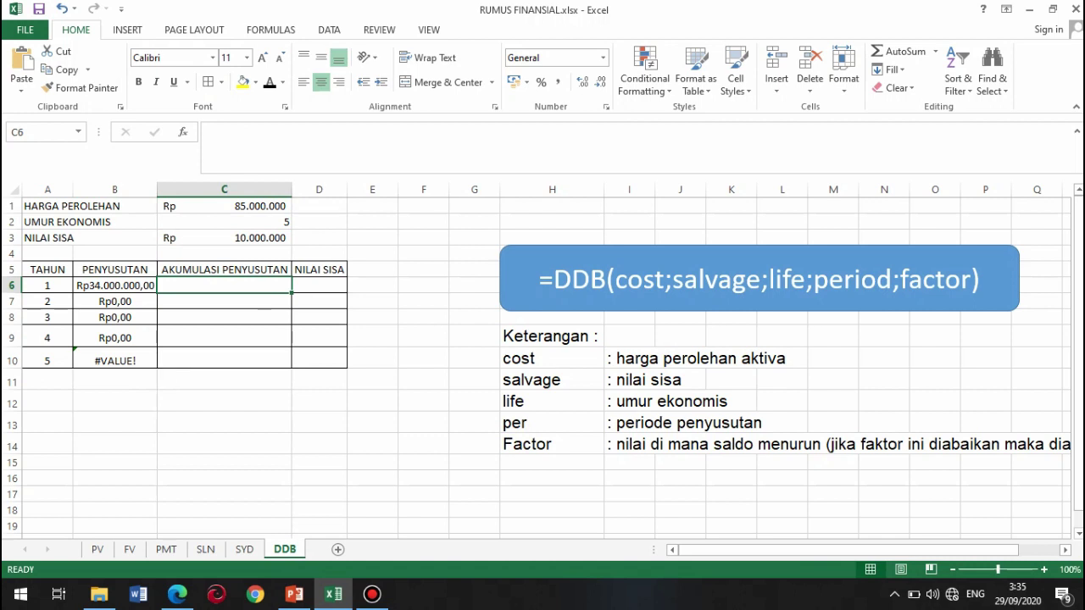
text(=)
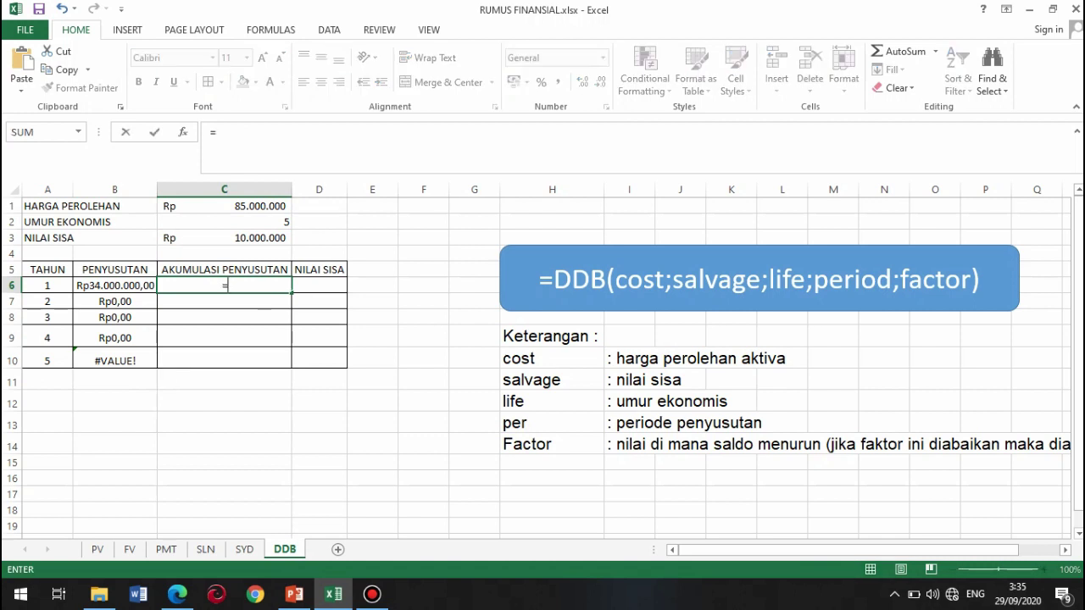
key(Left)
key(Return)
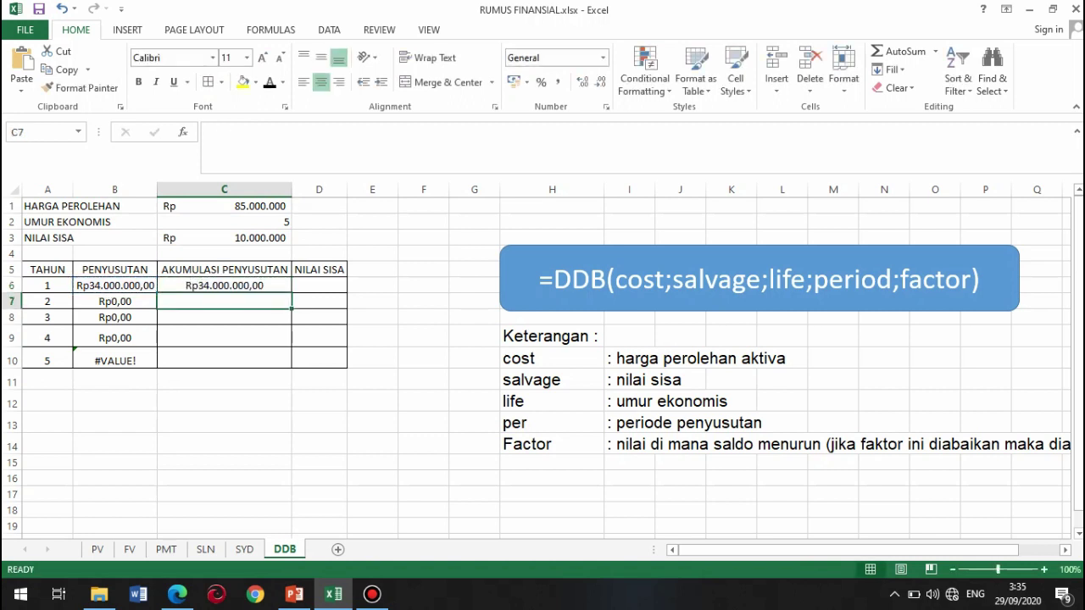
- Calculate the year 1 residual value in D6 of the DDB sheet with =$C$1-C6 and fill it down to D10
key(Up)
key(Right)
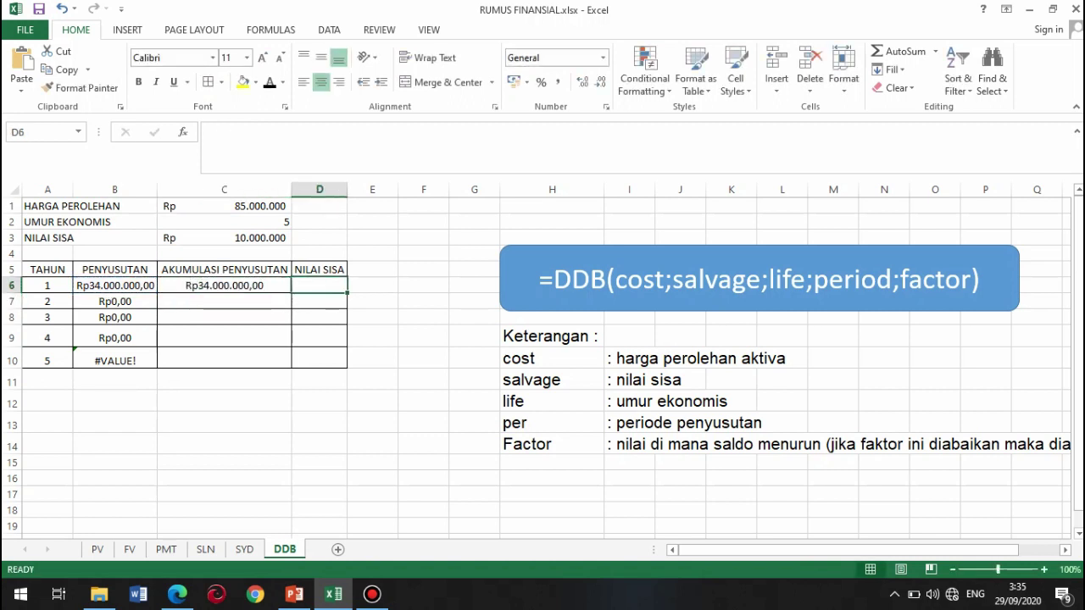
text(=)
click(225, 206)
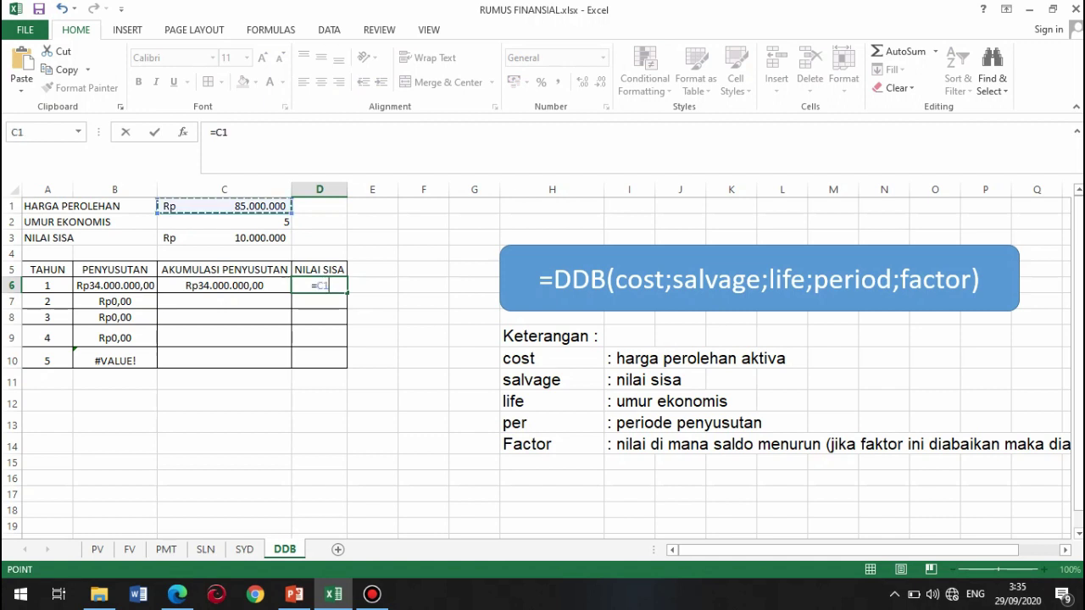
key(F4)
text(-)
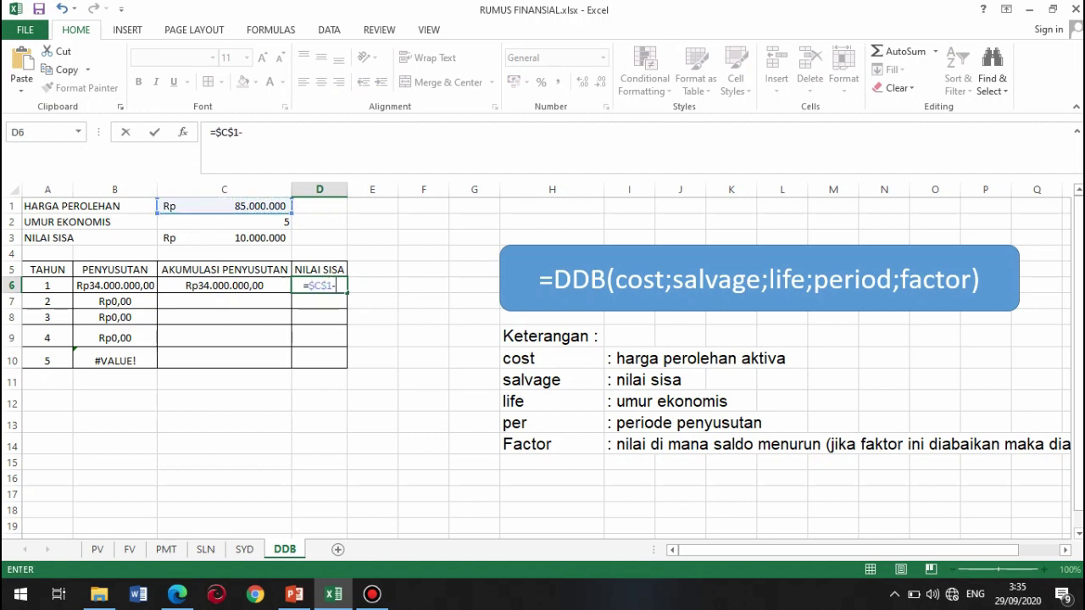
key(Left)
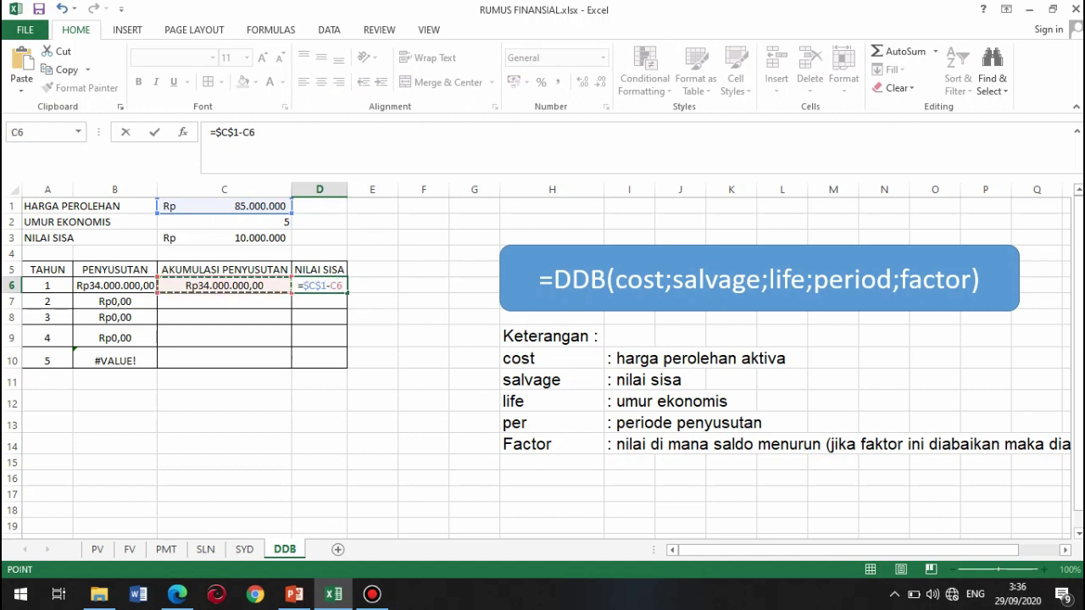
key(Right)
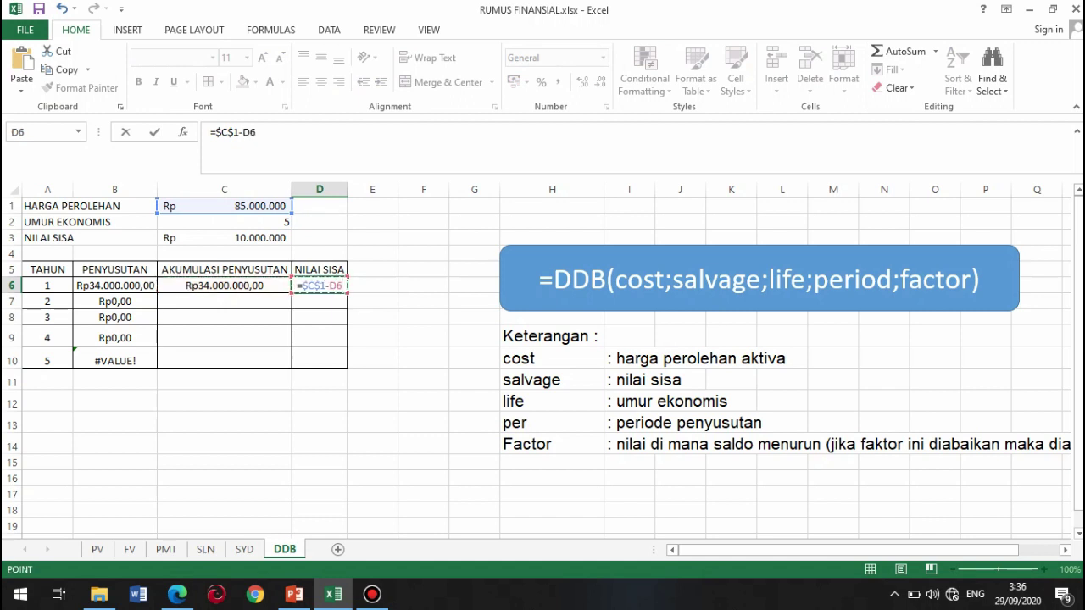
key(BackSpace)
key(BackSpace)
key(Left)
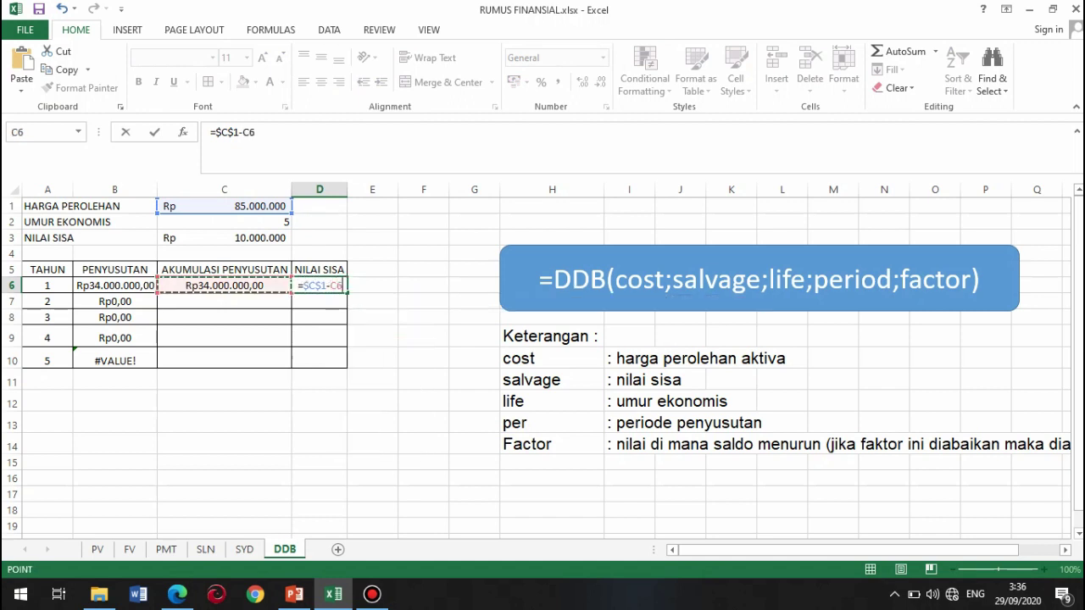
key(Return)
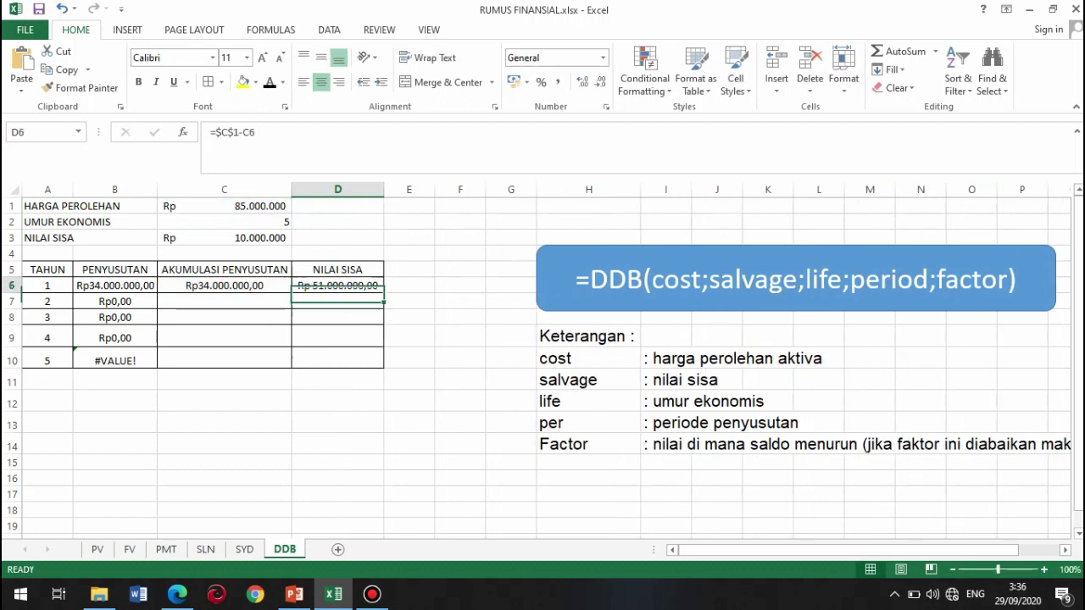
drag(383, 294, 383, 366)
- Calculate the year 2 accumulated depreciation in C7 of the DDB sheet with =C6+B7 and fill it down to C10
click(225, 302)
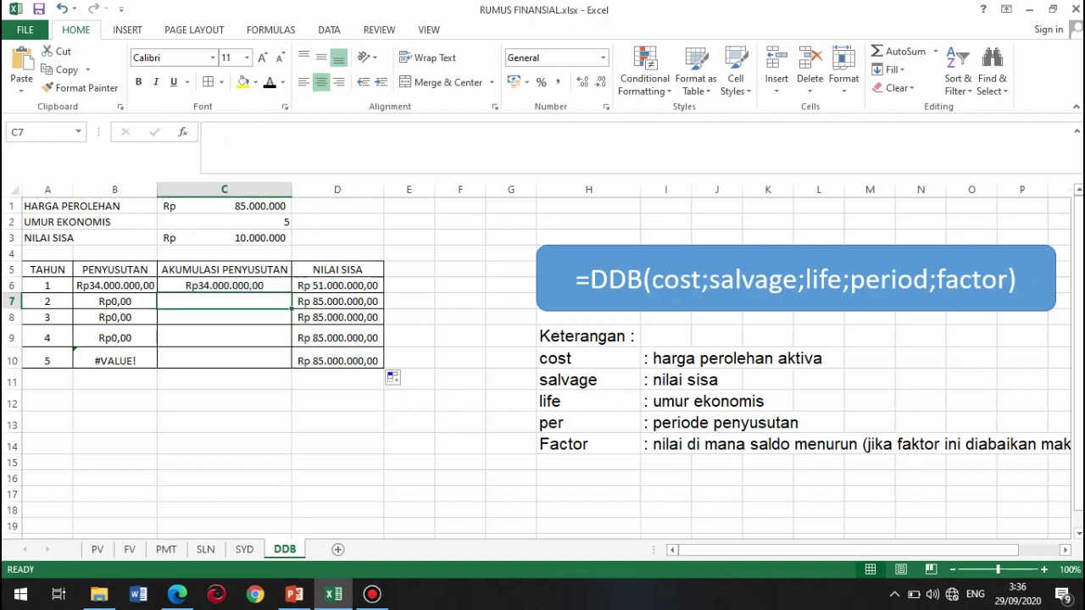
text(+)
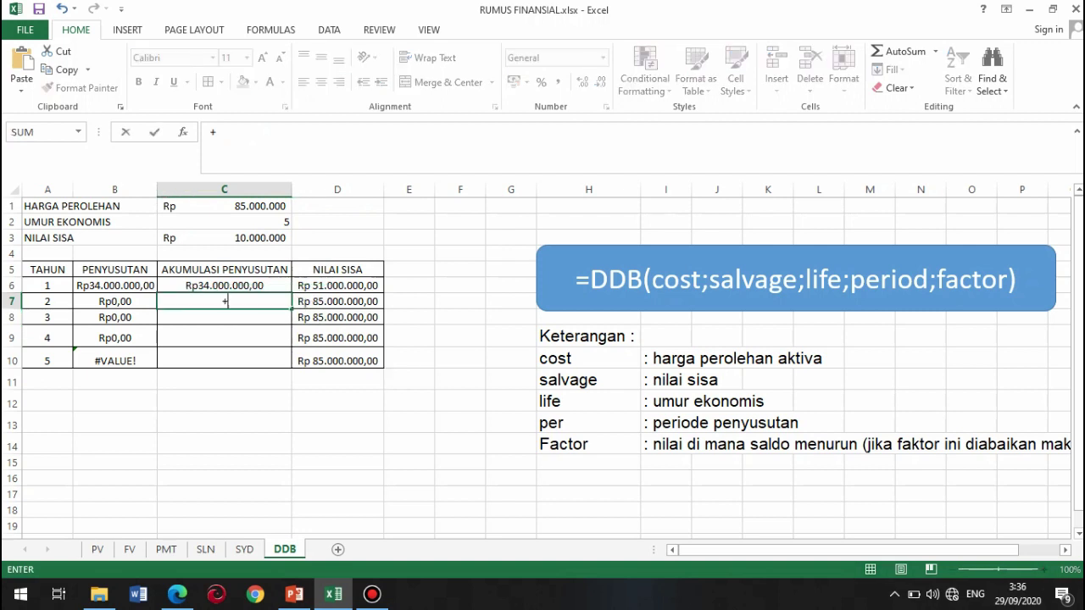
key(BackSpace)
text(=)
key(Up)
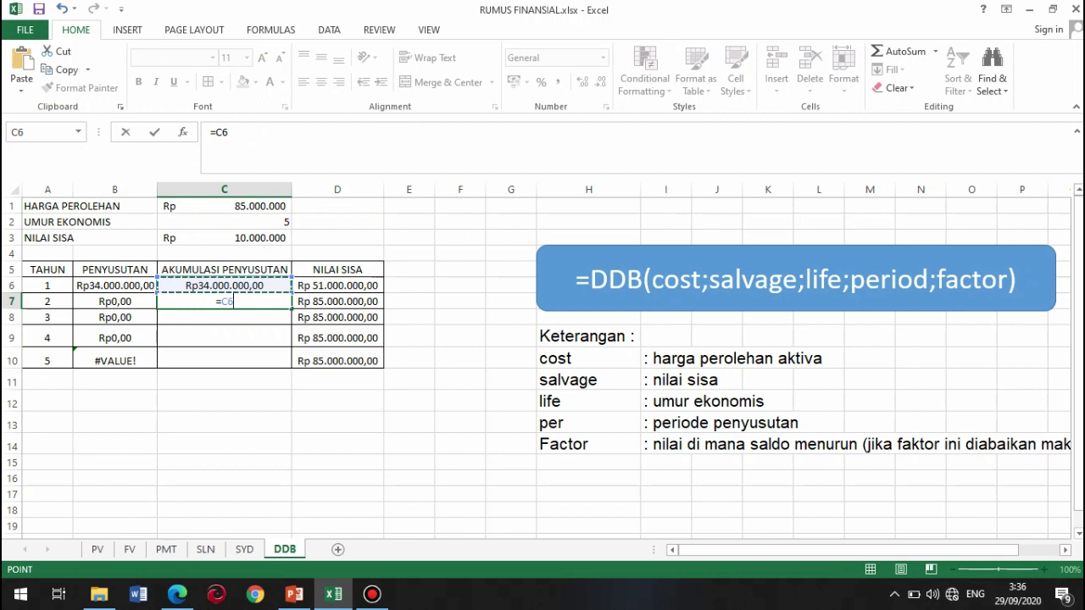
text(+)
key(Left)
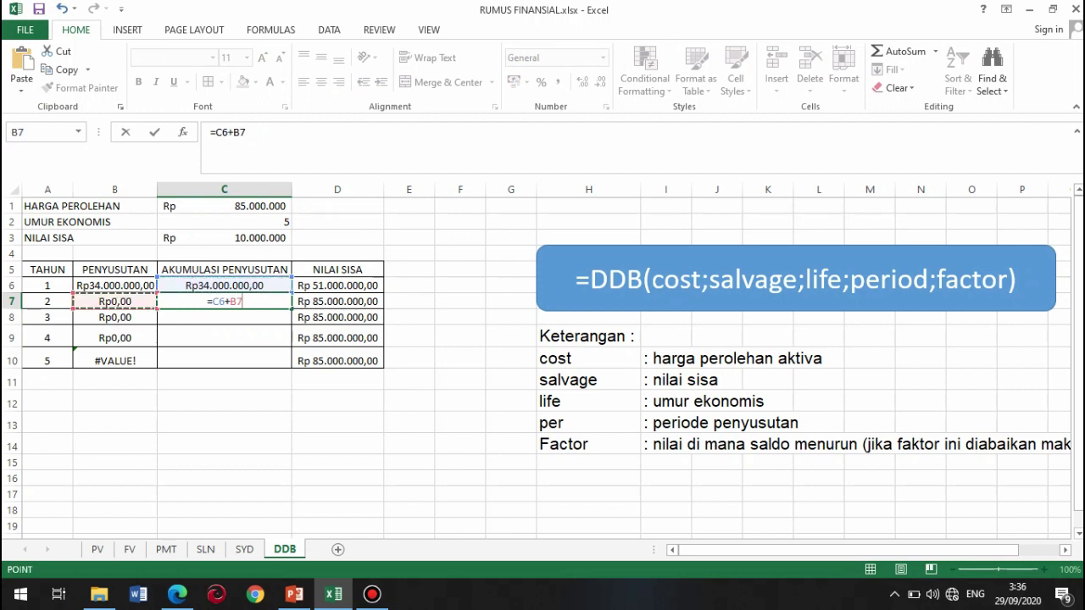
key(Return)
key(Up)
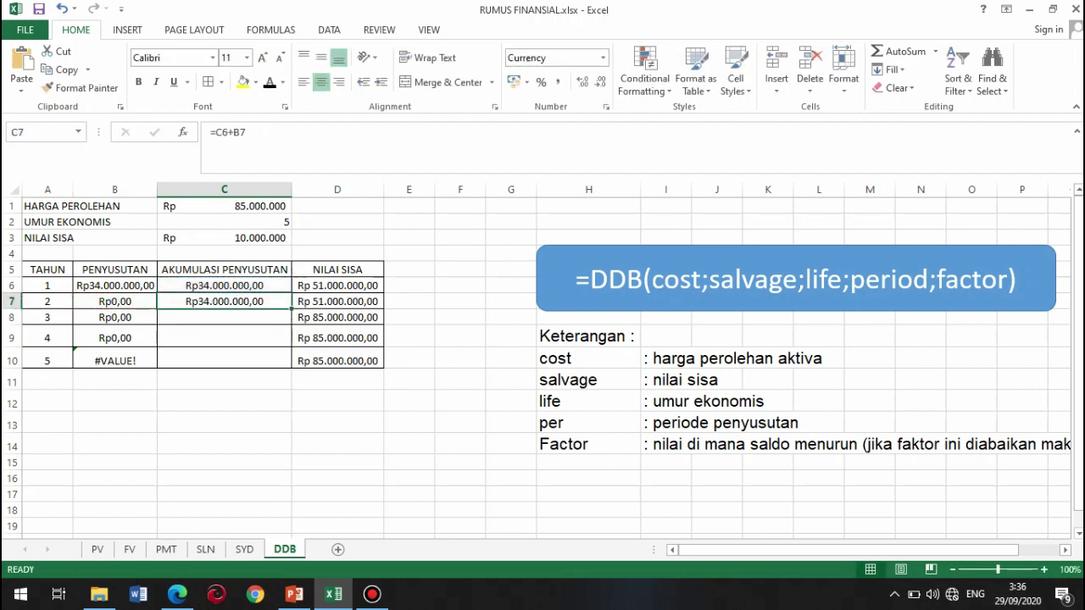
drag(292, 308, 292, 365)
- Correct the cost reference in B7's DDB formula to the absolute $C$1 and fill the formula down to B10
click(115, 302)
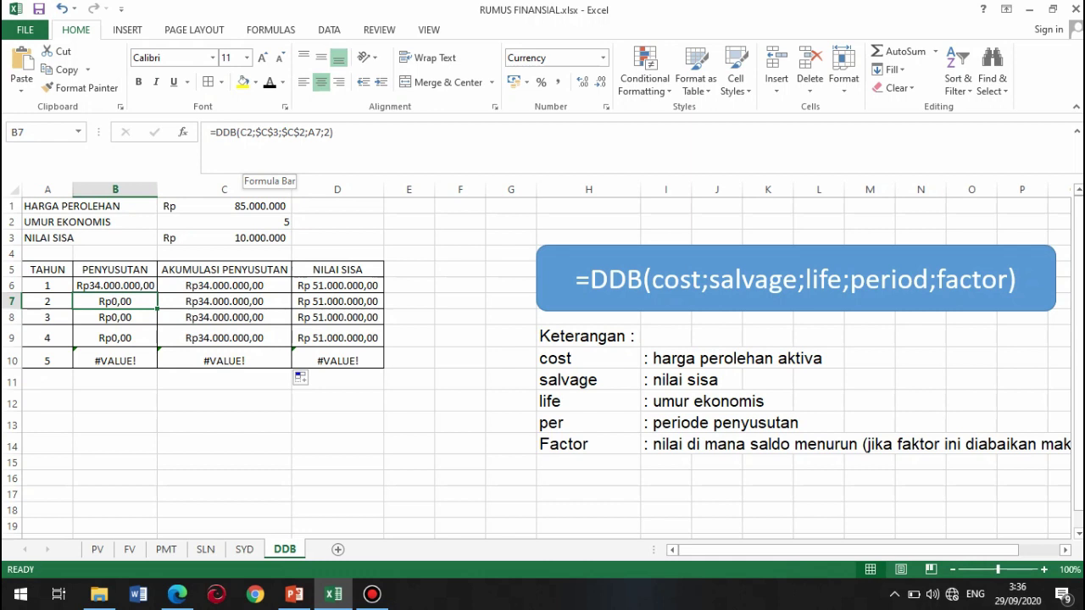
click(245, 132)
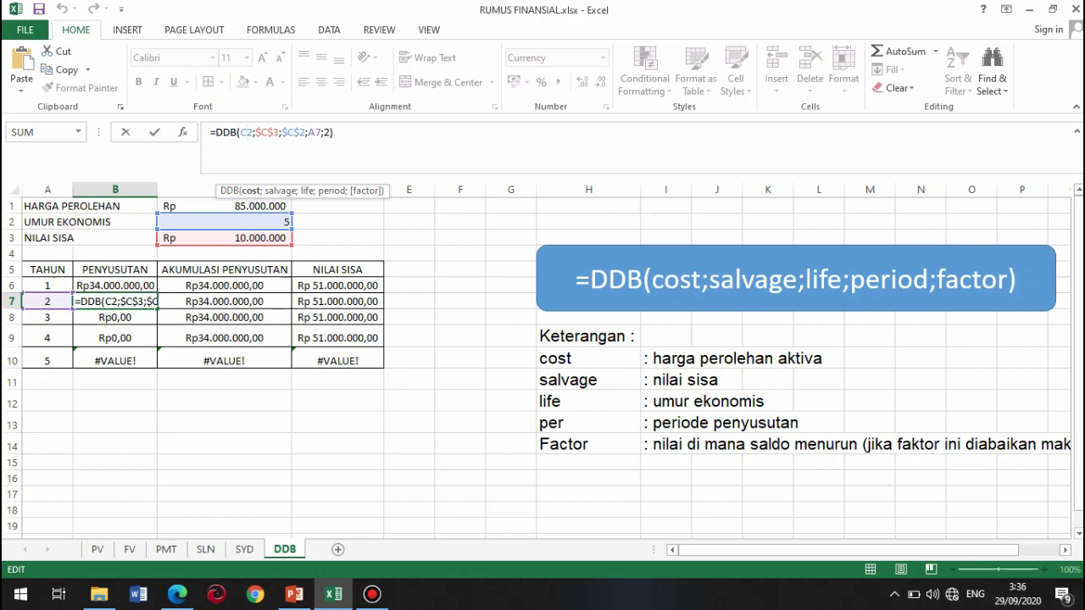
key(Delete)
text(1)
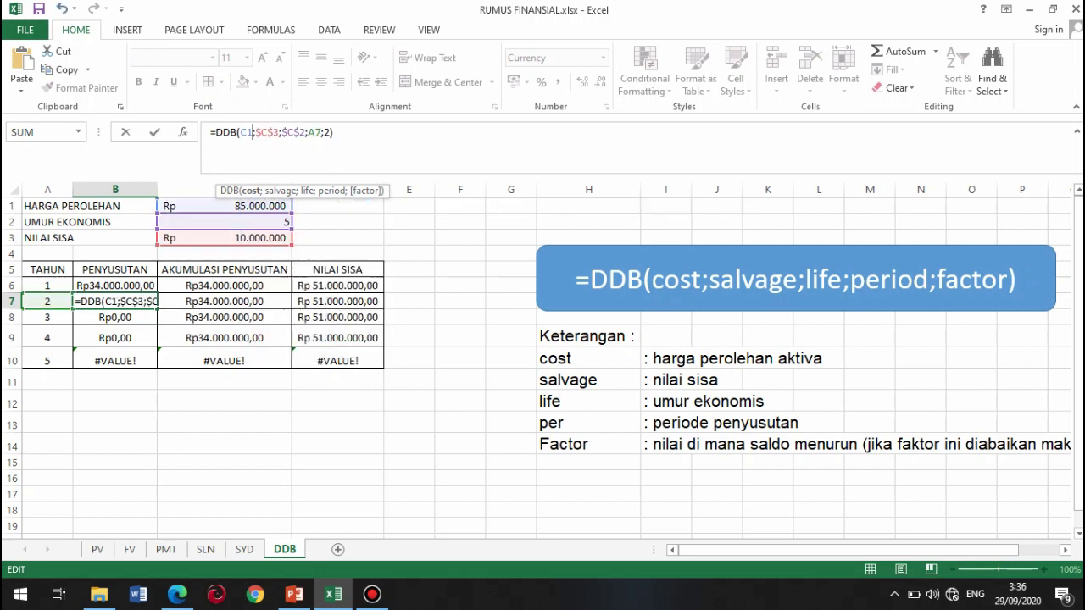
key(F4)
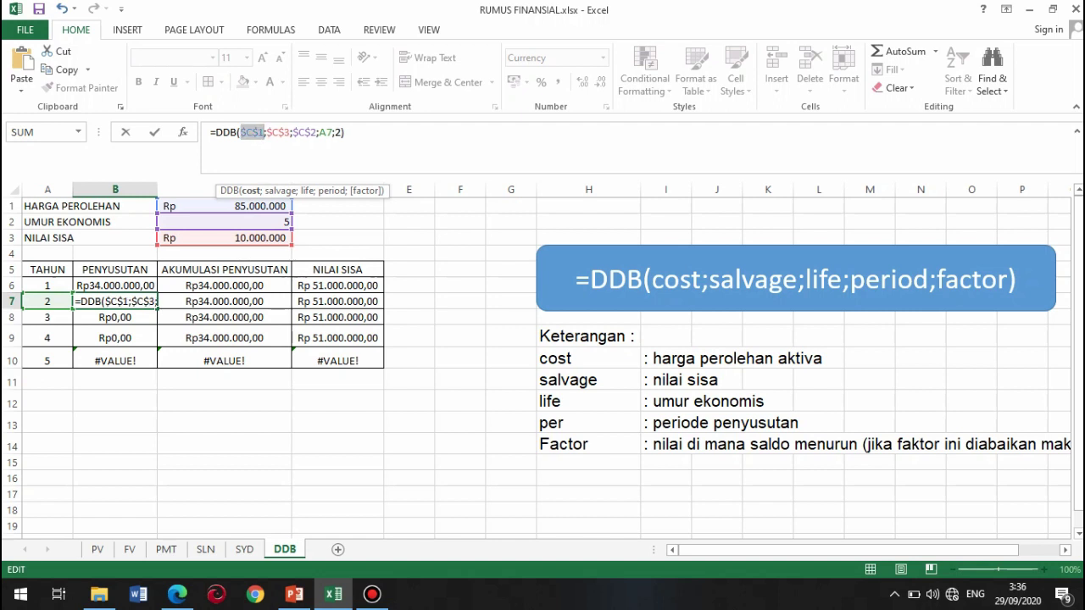
key(Return)
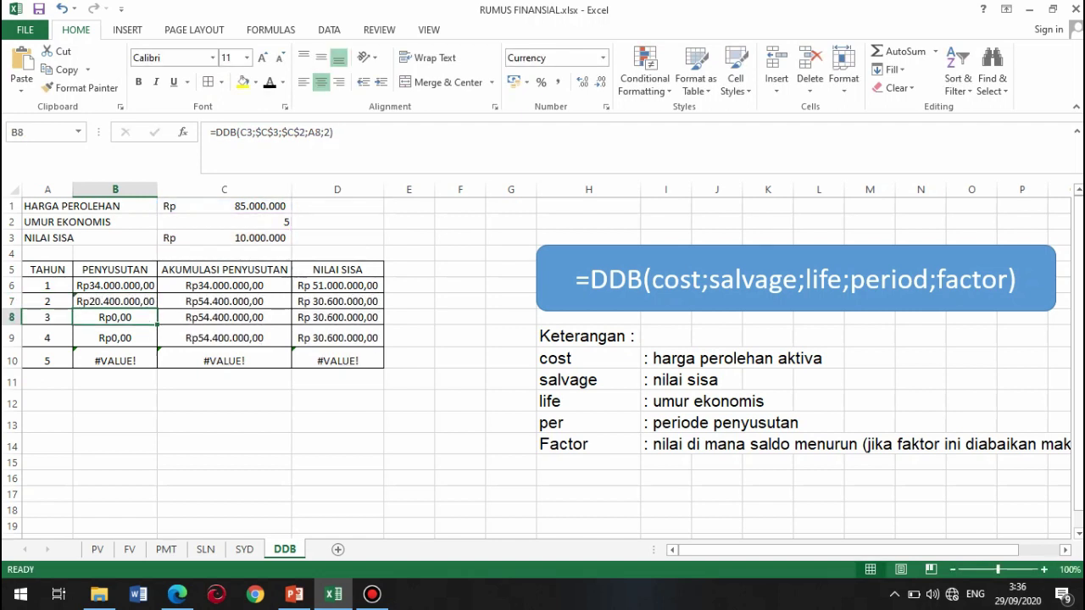
click(115, 302)
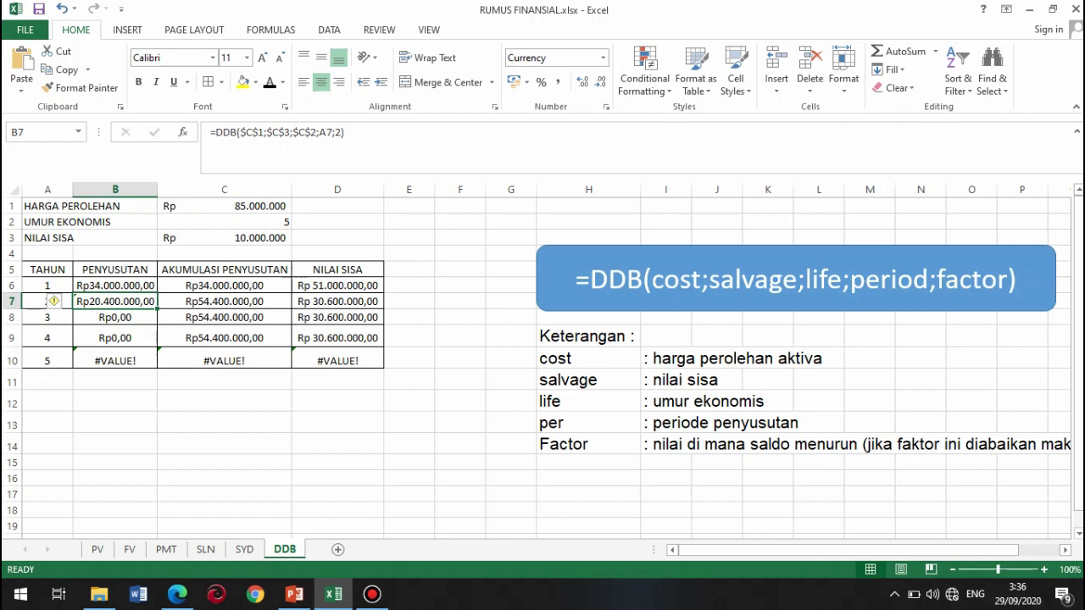
drag(157, 310, 158, 371)
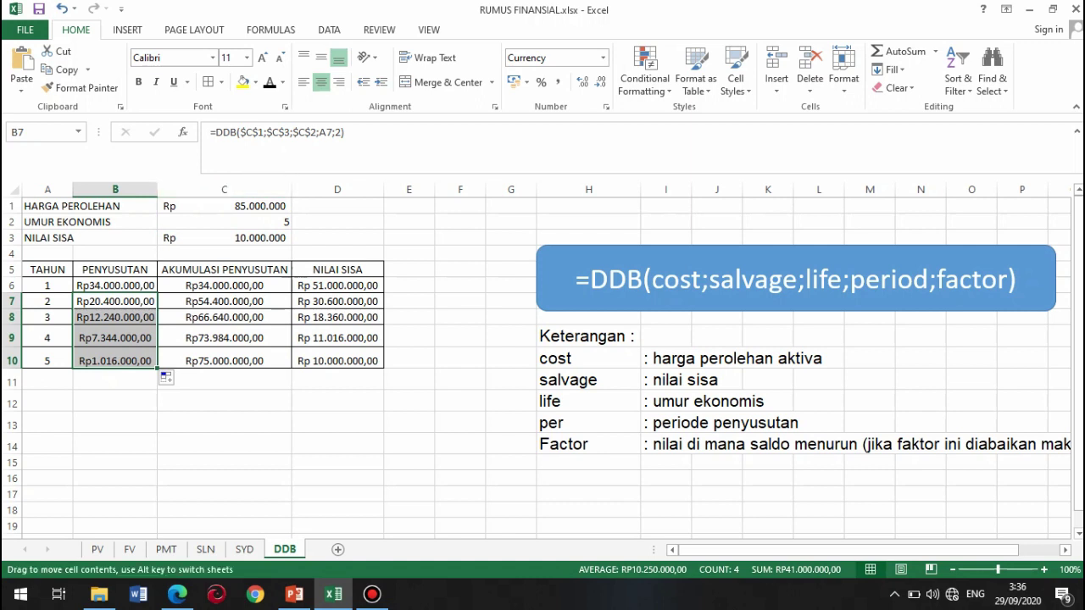
- Make the cost reference in B6's DDB formula absolute as $C$1
click(115, 286)
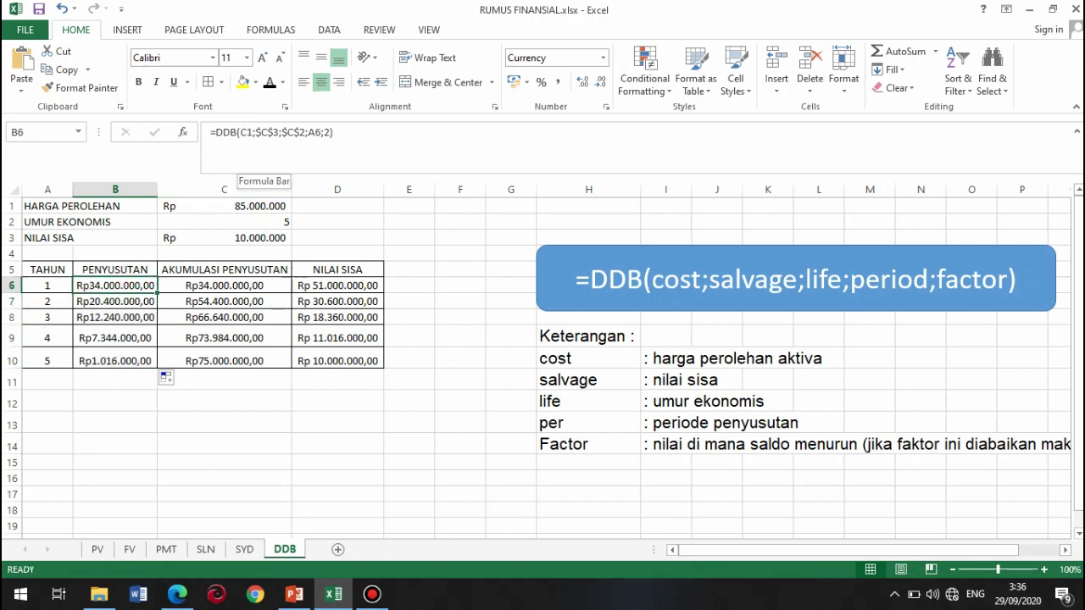
click(245, 132)
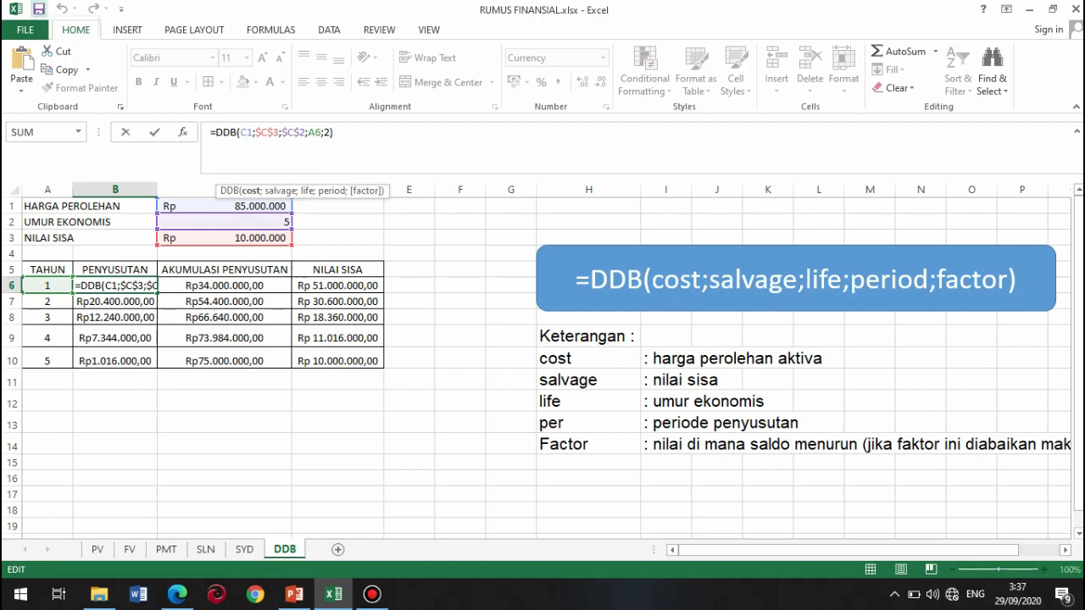
key(F4)
key(Return)
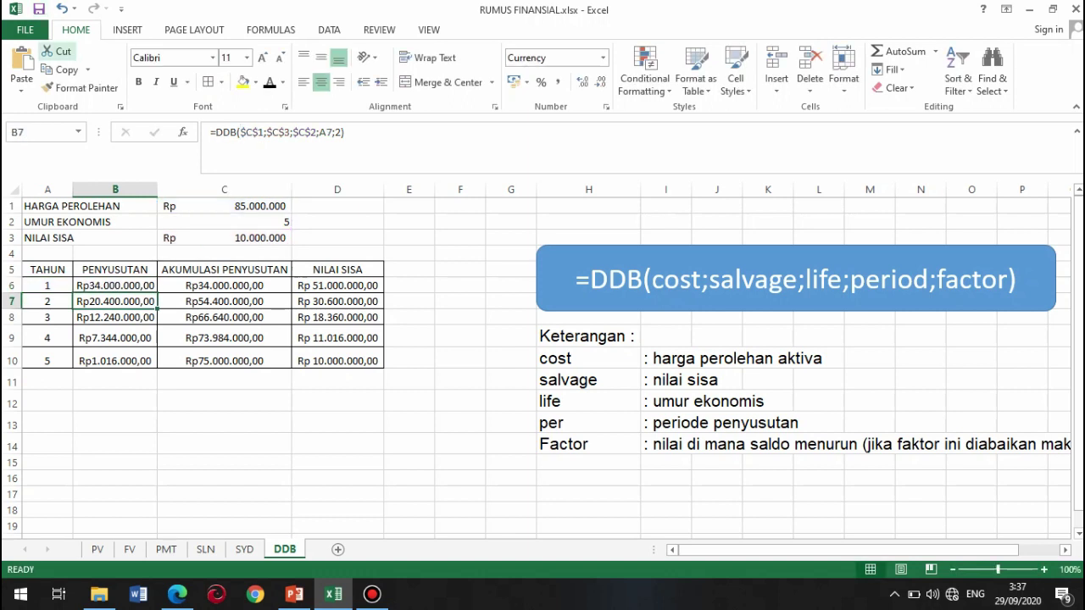